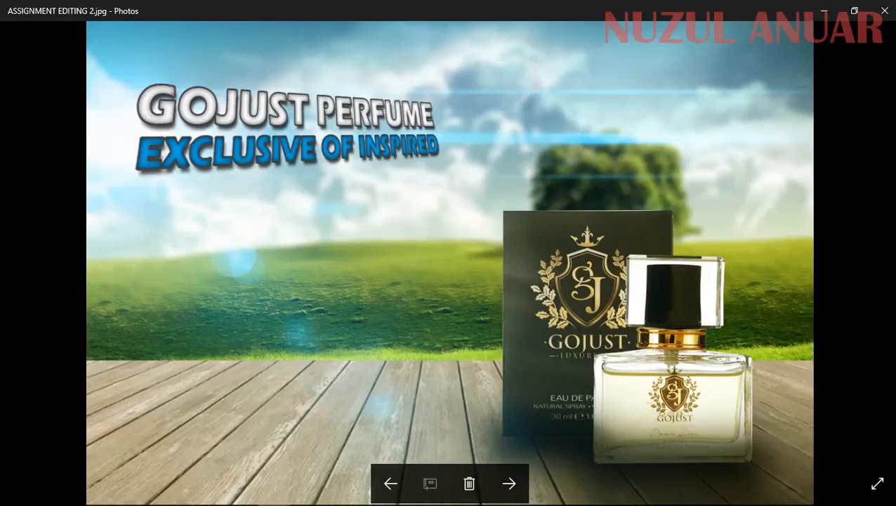
- View the finished example ASSIGNMENT EDITING 3.jpg and switch to Photoshop with sample P7.jpg open
{"action": "left_click", "coordinate": [509, 482]}
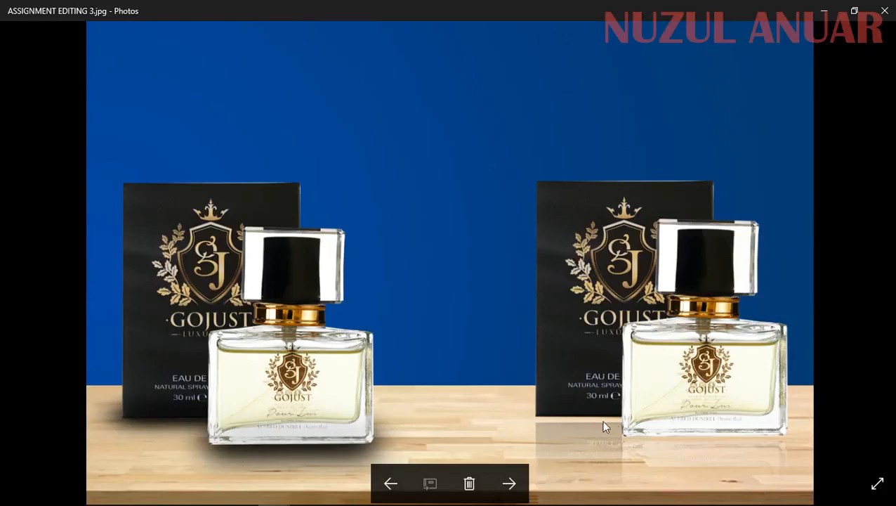
{"action": "left_click", "coordinate": [667, 399]}
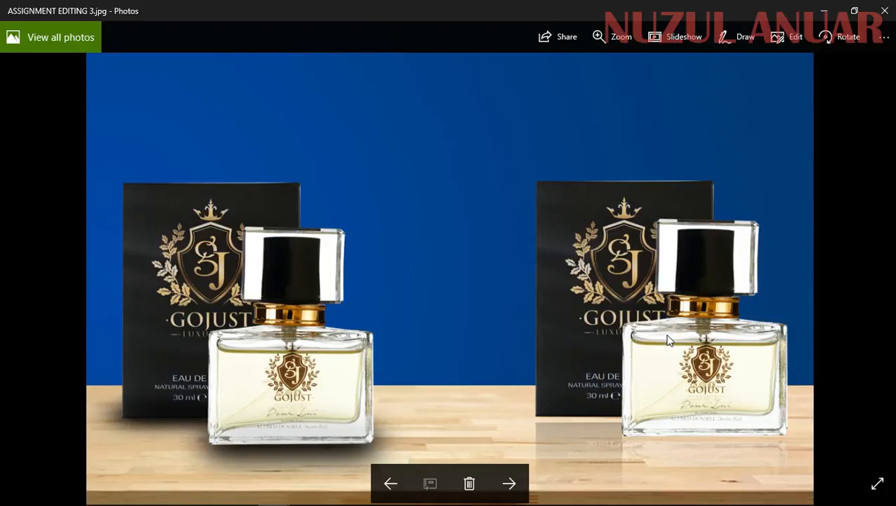
{"action": "key", "text": "alt+Tab"}
{"action": "key", "text": "alt+Tab"}
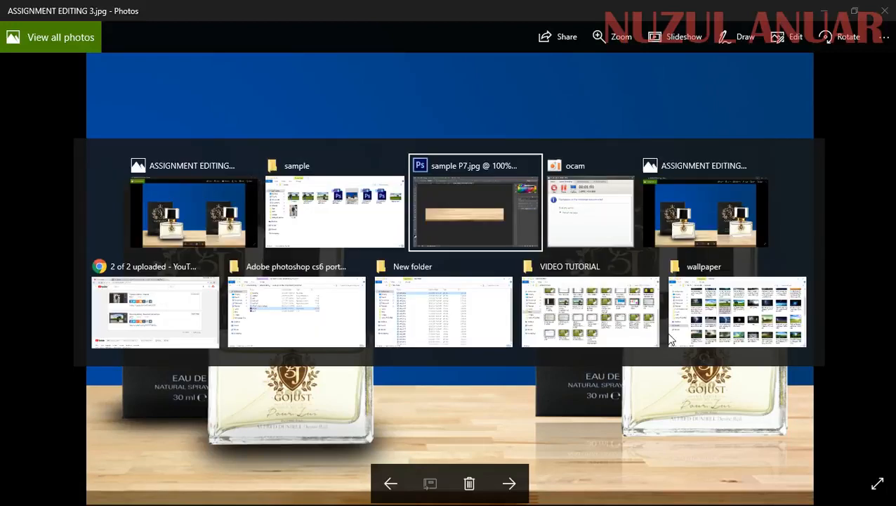
{"action": "key", "text": "alt+Tab"}
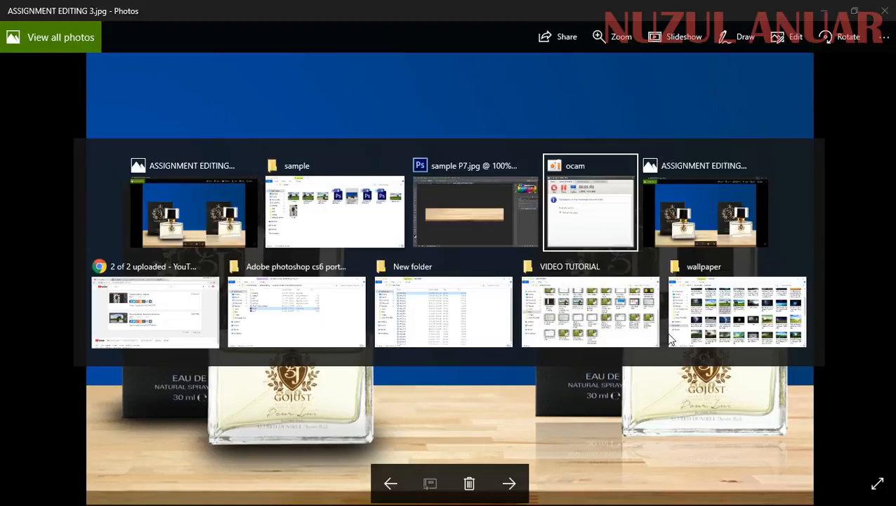
{"action": "key", "text": "alt+Tab"}
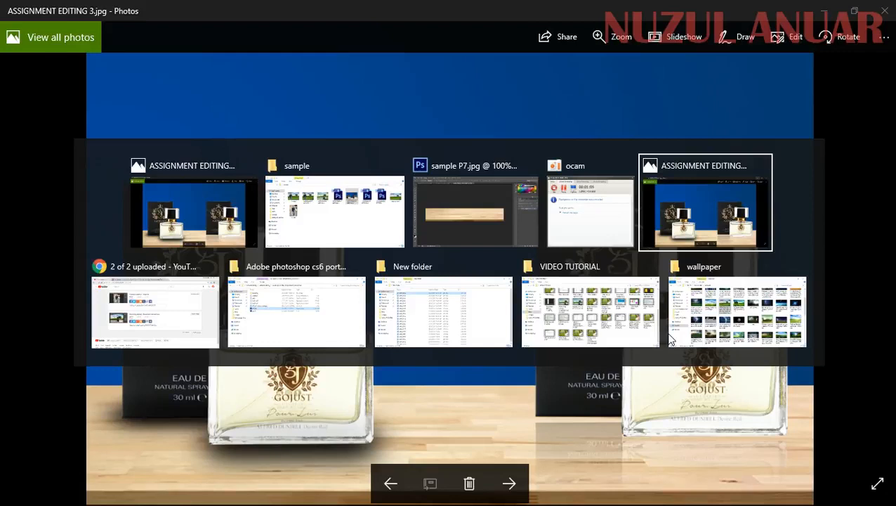
{"action": "key", "text": "alt+Tab"}
{"action": "key", "text": "alt+Tab"}
{"action": "key", "text": "alt+Tab"}
{"action": "key", "text": "alt+Tab"}
{"action": "key", "text": "alt+Tab"}
{"action": "key", "text": "alt+Tab"}
{"action": "key", "text": "alt+Tab"}
{"action": "key", "text": "alt+Tab"}
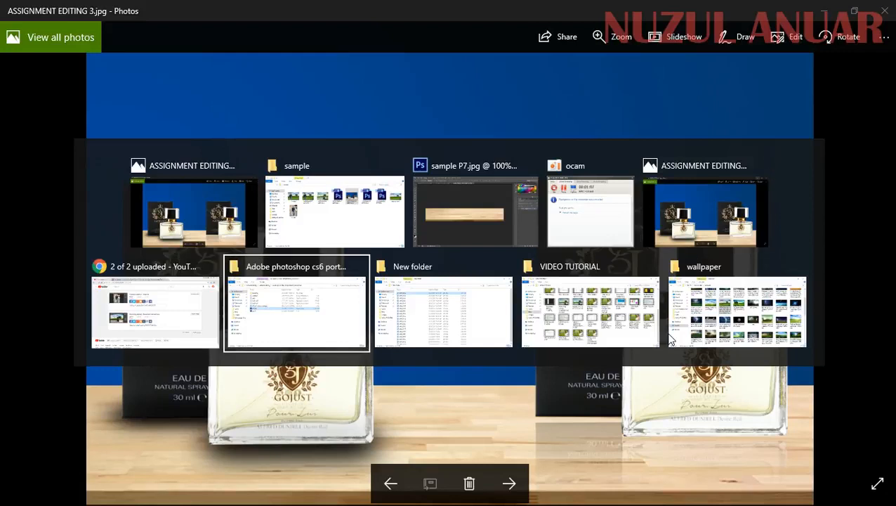
{"action": "key", "text": "alt+Tab"}
{"action": "key", "text": "alt+Tab"}
{"action": "key", "text": "alt+Tab"}
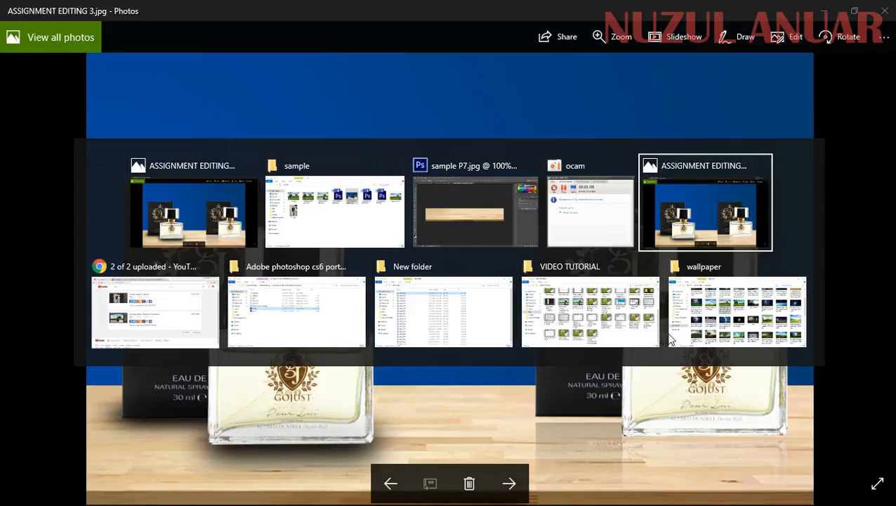
{"action": "key", "text": "alt+Tab"}
{"action": "key", "text": "alt+Tab"}
{"action": "key", "text": "alt+Tab"}
{"action": "key", "text": "alt+Tab"}
{"action": "key", "text": "alt+Tab"}
{"action": "key", "text": "alt+Tab"}
{"action": "key", "text": "alt+Tab"}
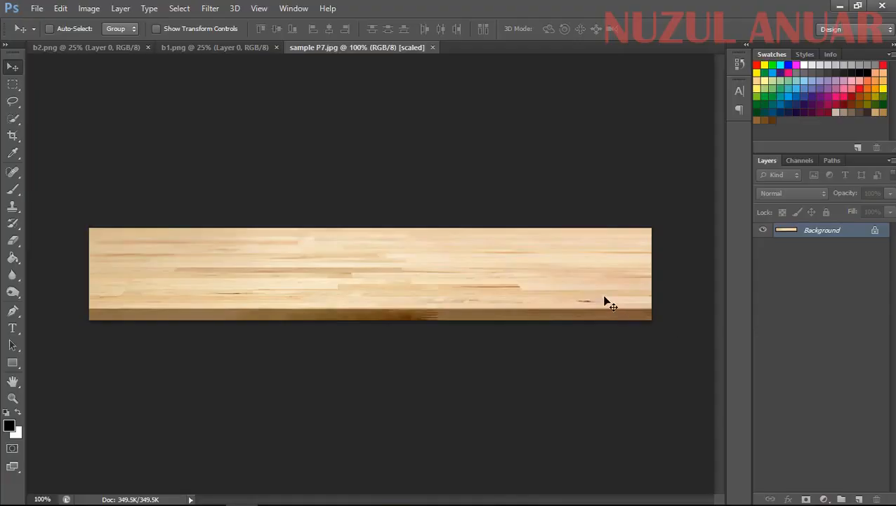
- Look through the open source images: the perfume box b2.png, the bottle b1.png and the wooden board sample P7.jpg
{"action": "left_click", "coordinate": [94, 47]}
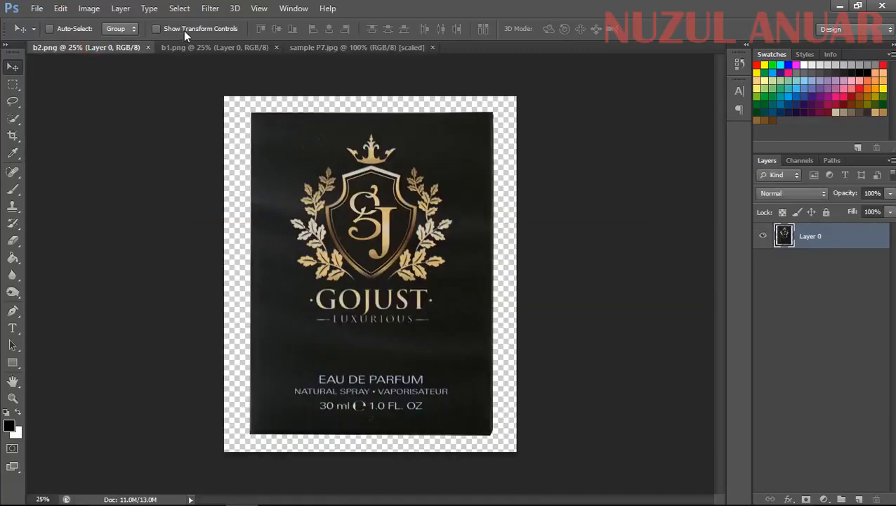
{"action": "left_click", "coordinate": [197, 47]}
{"action": "left_click", "coordinate": [87, 47]}
{"action": "left_click", "coordinate": [208, 47]}
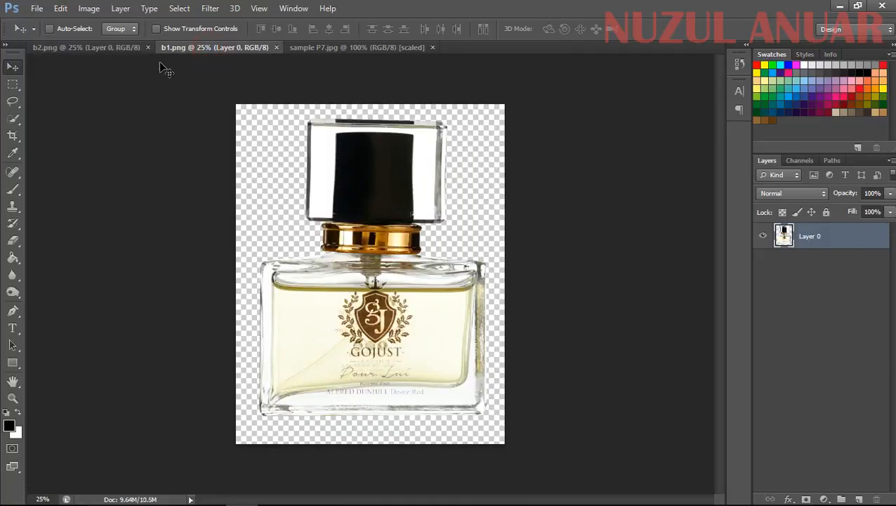
{"action": "left_click", "coordinate": [107, 48]}
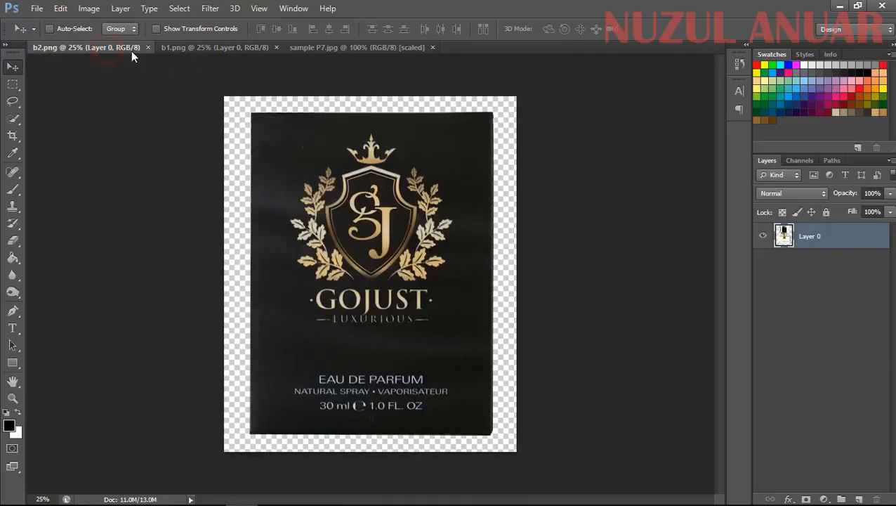
{"action": "left_click", "coordinate": [212, 49]}
{"action": "left_click", "coordinate": [320, 49]}
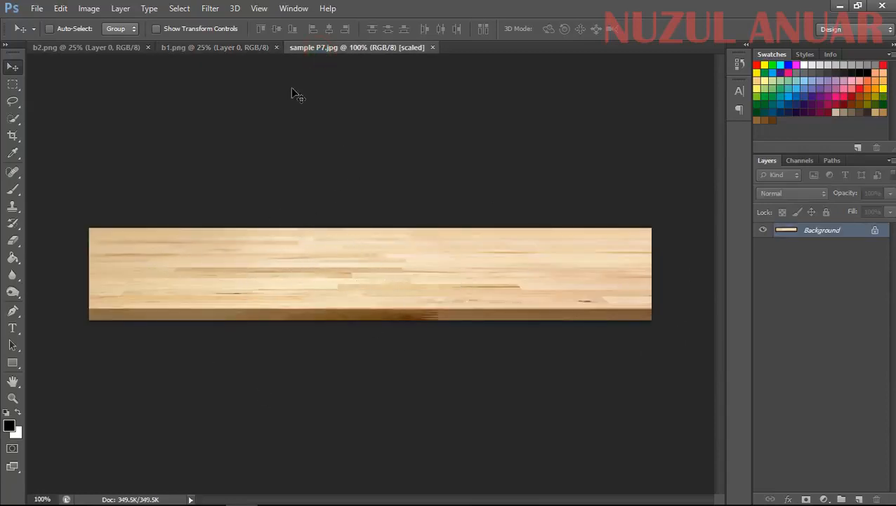
- Create a new 1200 x 800 pixel RGB document at 300 pixels/centimeter, 8 bit, with transparent background contents
{"action": "left_click", "coordinate": [37, 8]}
{"action": "left_click", "coordinate": [35, 23]}
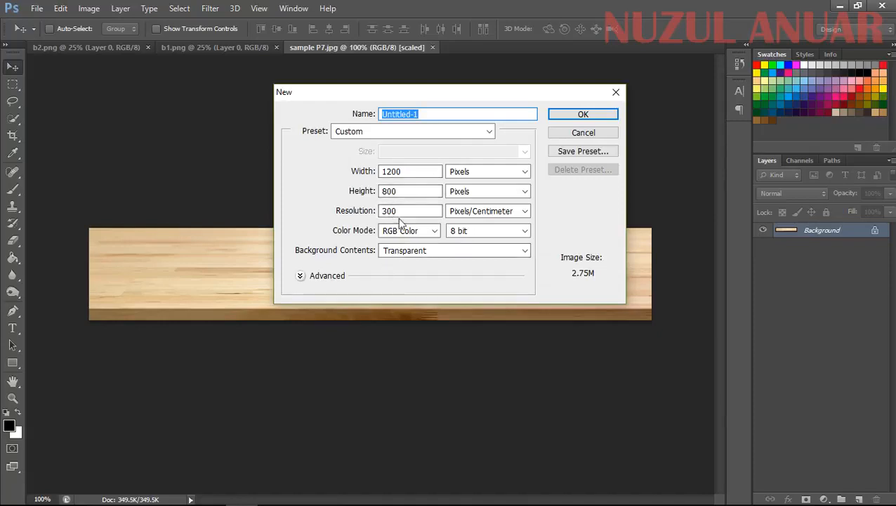
{"action": "left_click", "coordinate": [579, 119]}
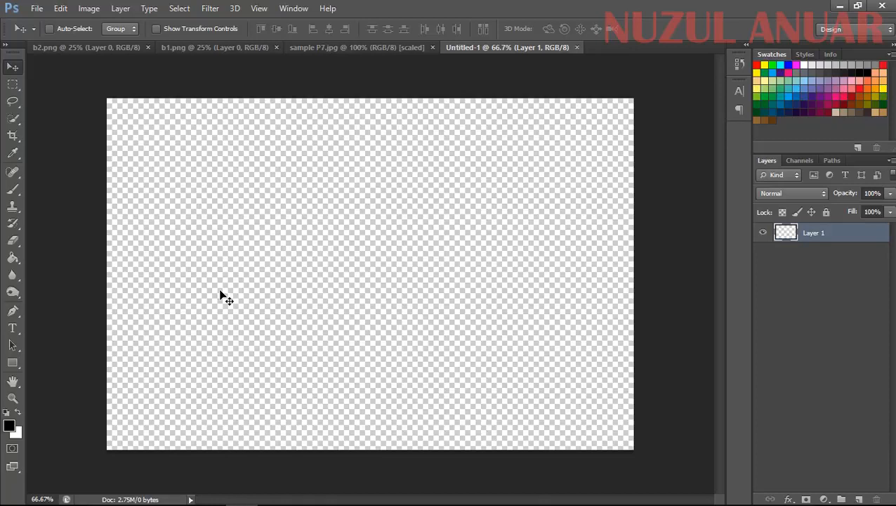
- Rename Layer 1 as "bacground gradient"
{"action": "left_click", "coordinate": [12, 260]}
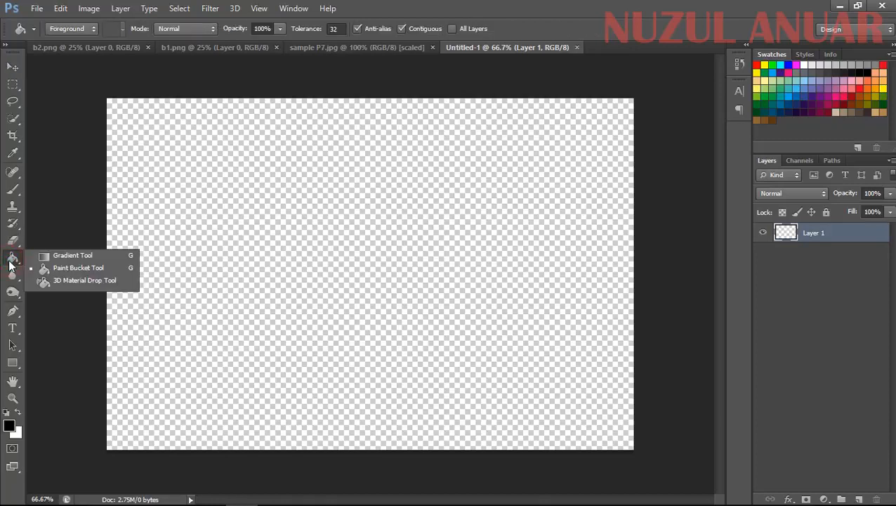
{"action": "double_click", "coordinate": [814, 234]}
{"action": "type", "text": "bacground gradient"}
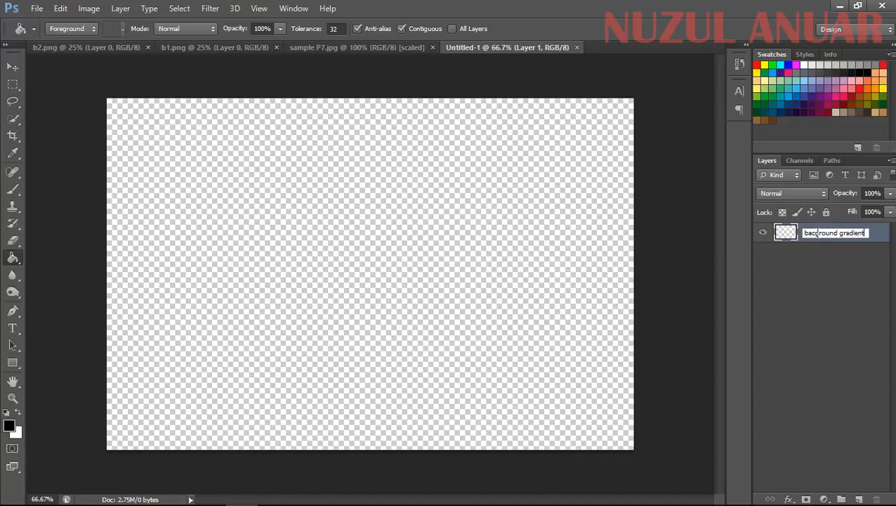
{"action": "left_click", "coordinate": [859, 296]}
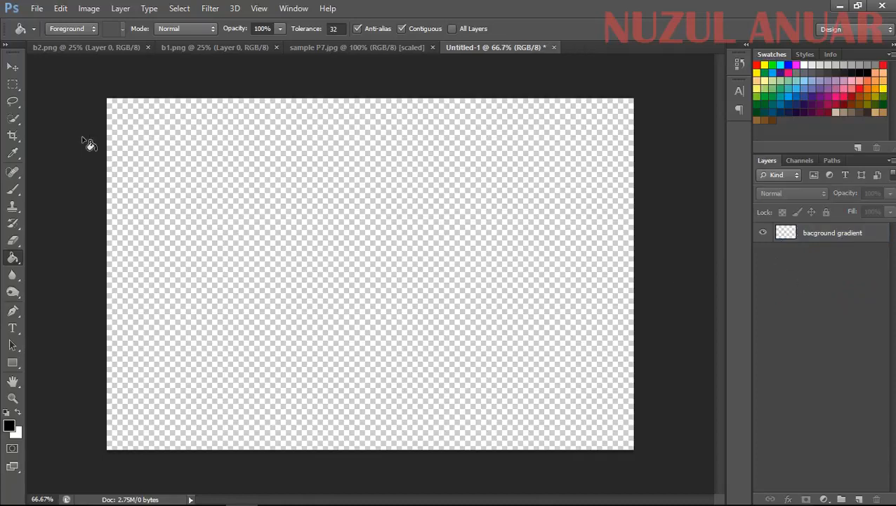
- Select the "bacground gradient" layer and activate the Gradient Tool
{"action": "left_click", "coordinate": [14, 261]}
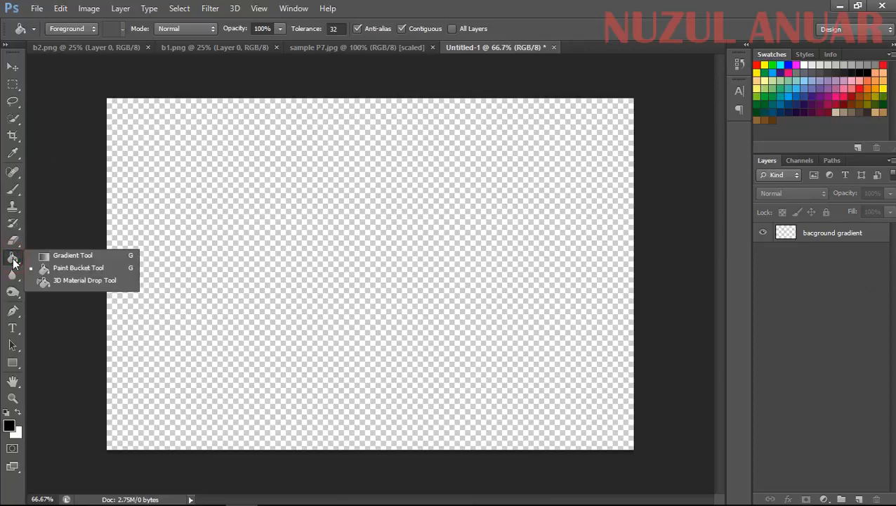
{"action": "left_click", "coordinate": [62, 257]}
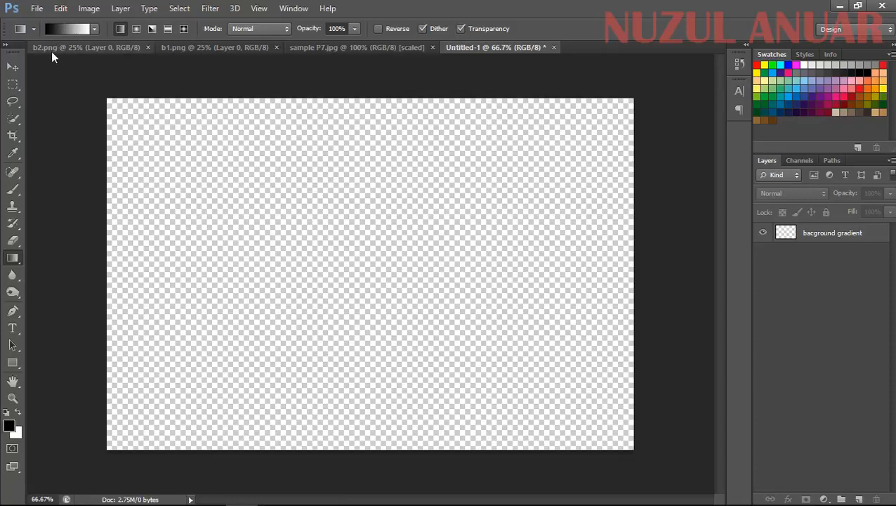
{"action": "left_click", "coordinate": [13, 67]}
{"action": "left_click", "coordinate": [813, 235]}
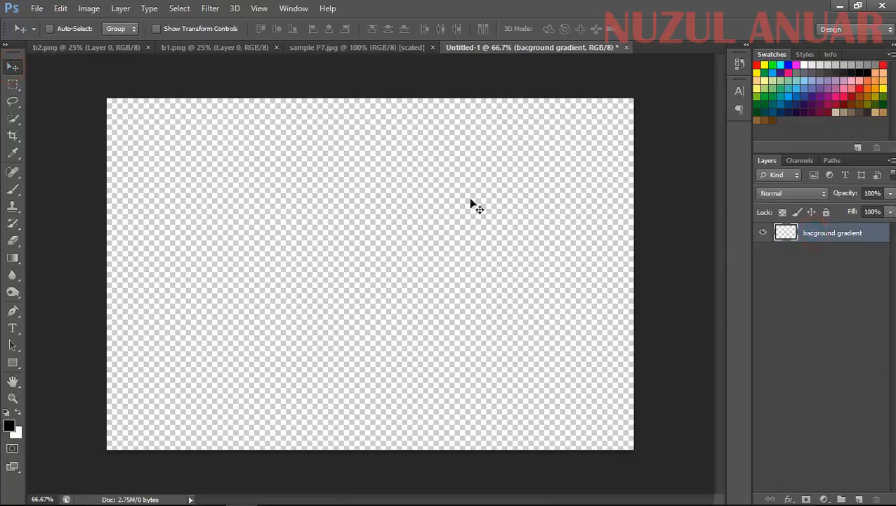
{"action": "left_click", "coordinate": [13, 258]}
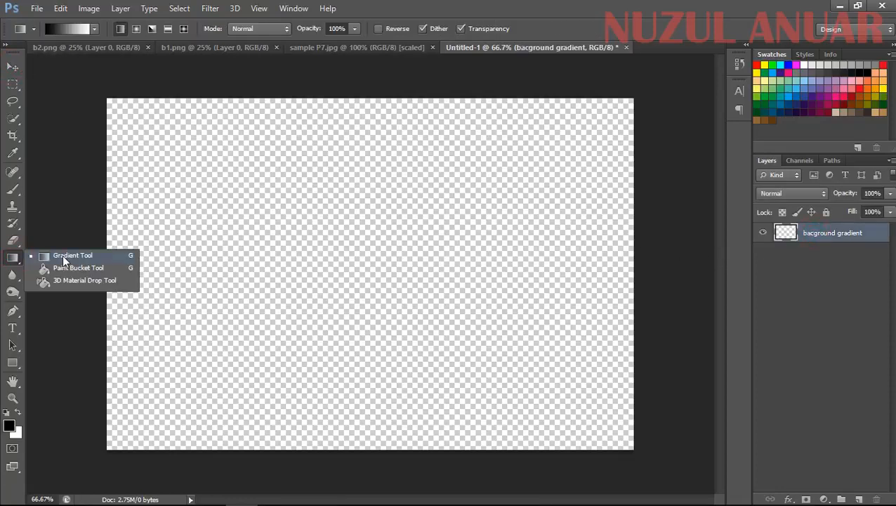
{"action": "left_click", "coordinate": [63, 256]}
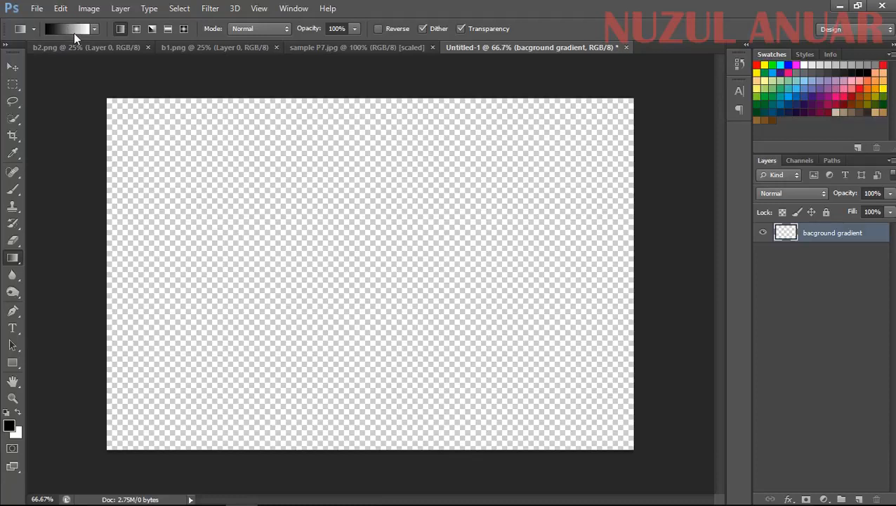
- Try the black-to-white linear gradient across the layer in diagonal, vertical and sideways directions
{"action": "left_click", "coordinate": [69, 29]}
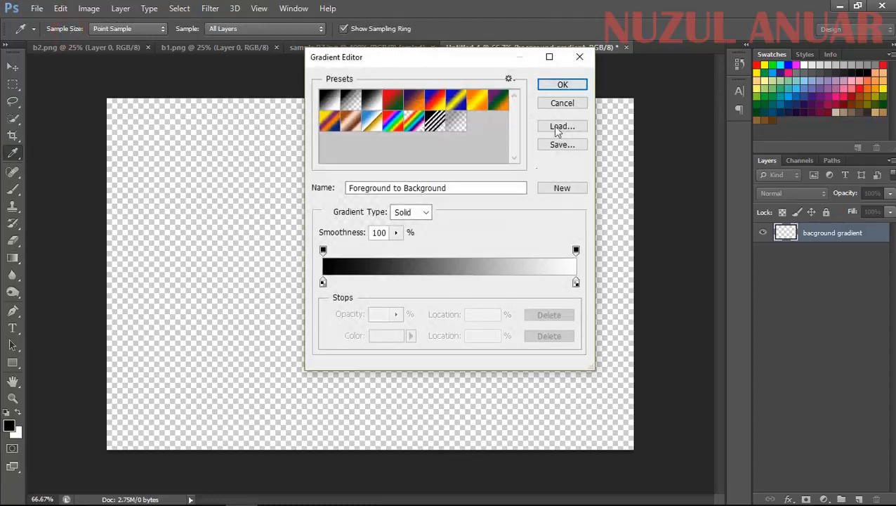
{"action": "left_click", "coordinate": [573, 107]}
{"action": "left_click_drag", "start_coordinate": [190, 147], "coordinate": [605, 385]}
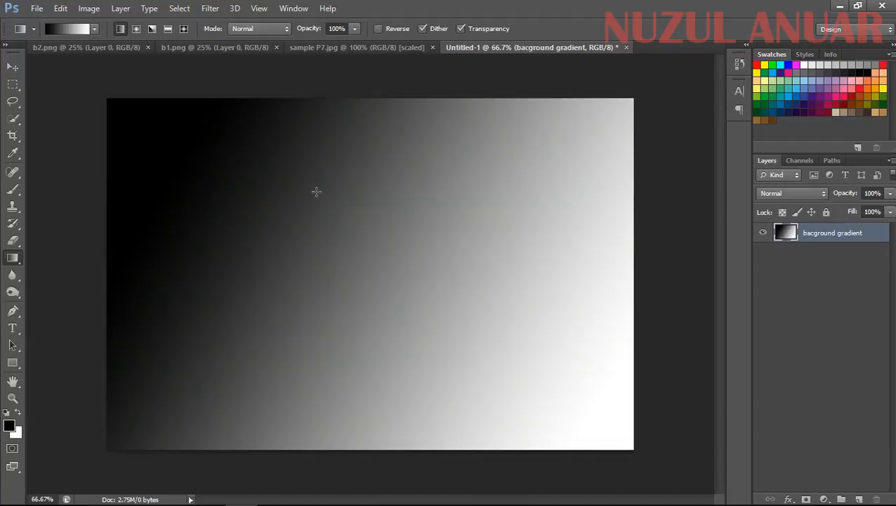
{"action": "left_click_drag", "start_coordinate": [379, 115], "coordinate": [393, 444]}
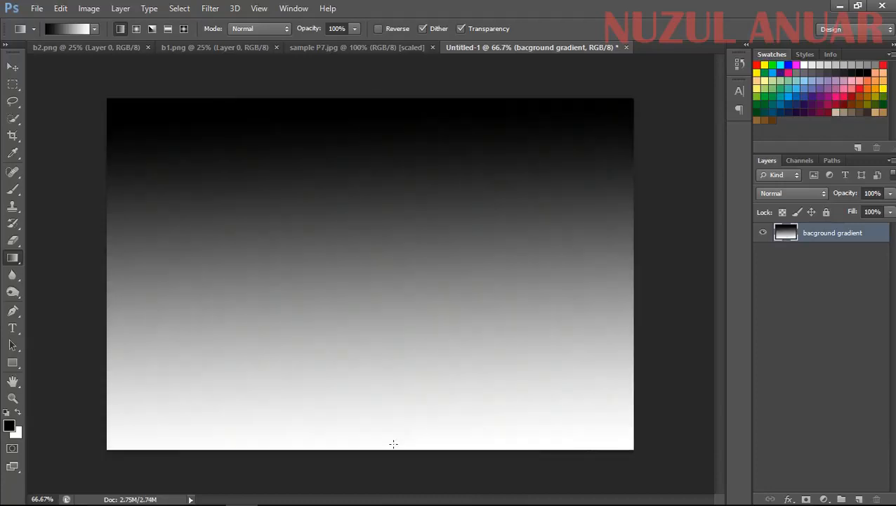
{"action": "left_click_drag", "start_coordinate": [602, 189], "coordinate": [172, 305]}
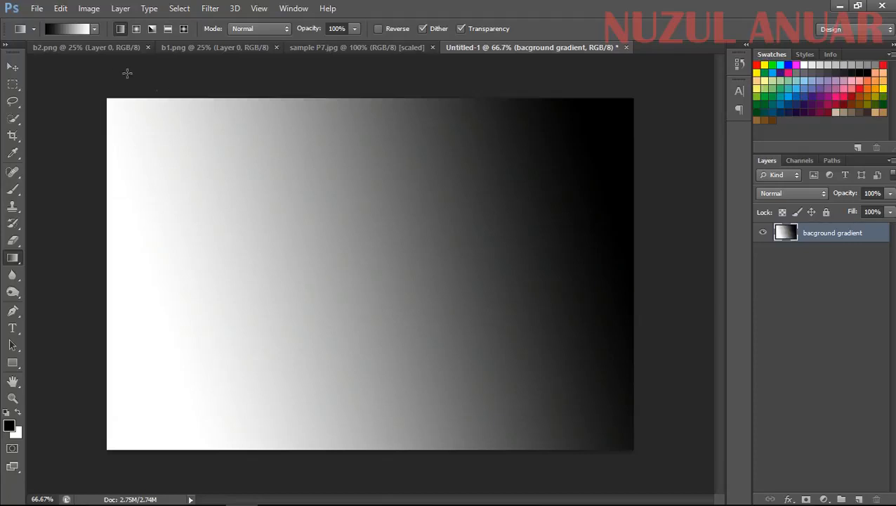
- Change the gradient's starting colour stop to the blue #0b4c9e
{"action": "left_click", "coordinate": [67, 28]}
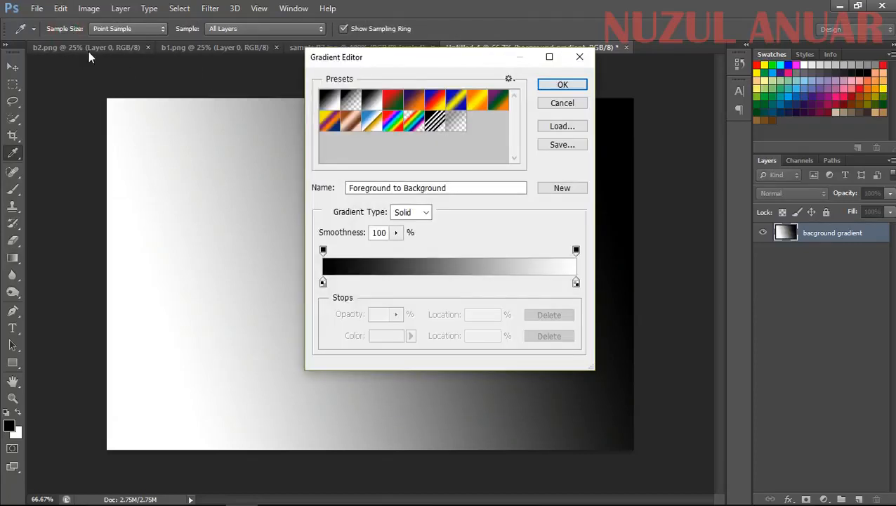
{"action": "double_click", "coordinate": [322, 283]}
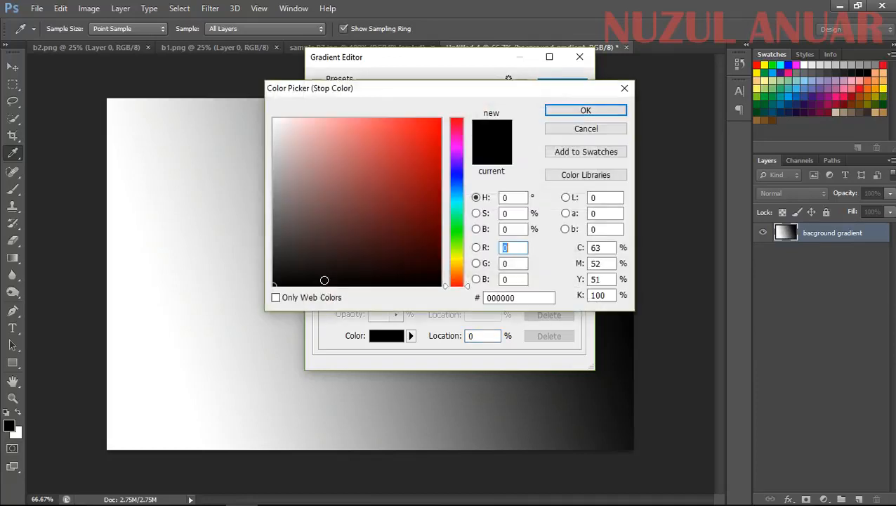
{"action": "left_click", "coordinate": [461, 194]}
{"action": "mouse_move", "coordinate": [461, 193]}
{"action": "left_mouse_down"}
{"action": "mouse_move", "coordinate": [462, 187]}
{"action": "mouse_move", "coordinate": [430, 182]}
{"action": "left_mouse_up"}
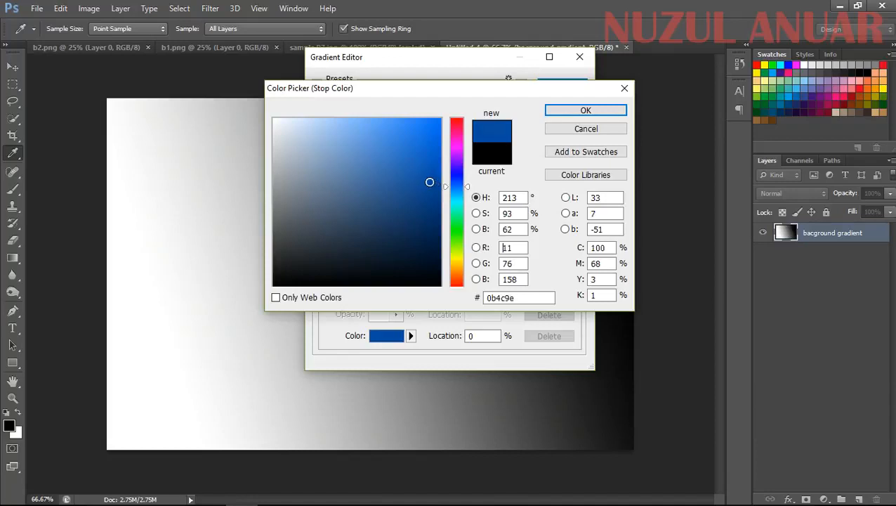
{"action": "left_click", "coordinate": [586, 111]}
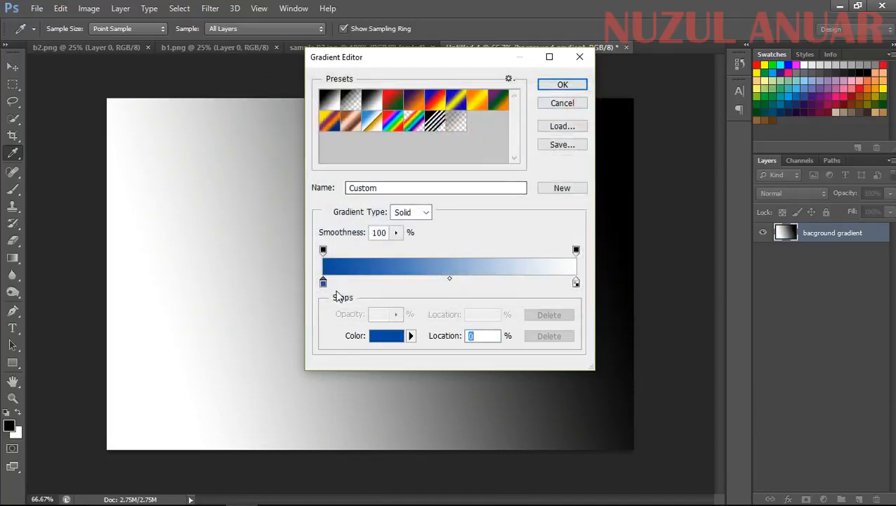
- Set the gradient's end colour stop to a darker blue and accept the custom gradient
{"action": "double_click", "coordinate": [576, 283]}
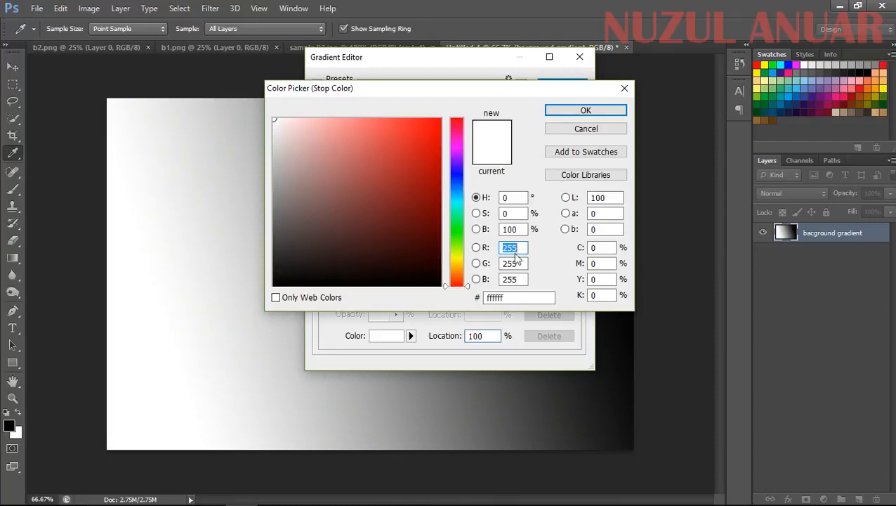
{"action": "left_click", "coordinate": [457, 187]}
{"action": "left_click_drag", "start_coordinate": [431, 179], "coordinate": [428, 202]}
{"action": "left_click", "coordinate": [584, 111]}
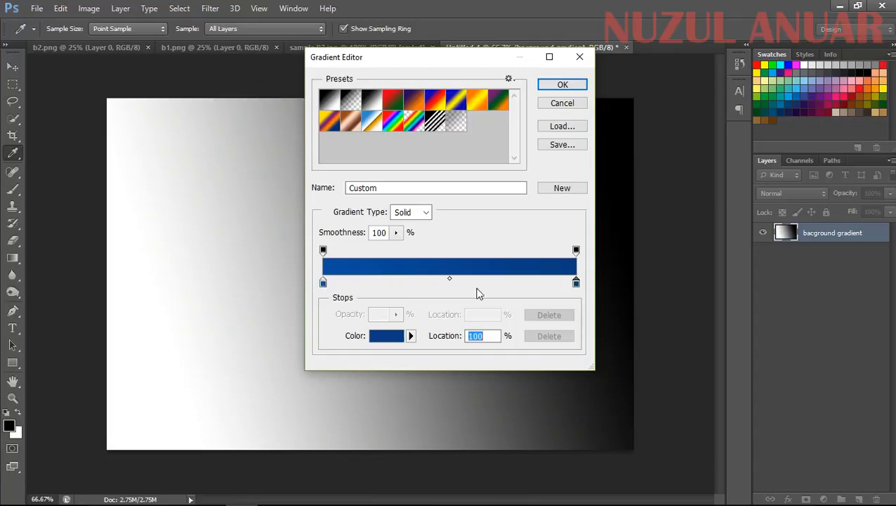
{"action": "left_click", "coordinate": [562, 84]}
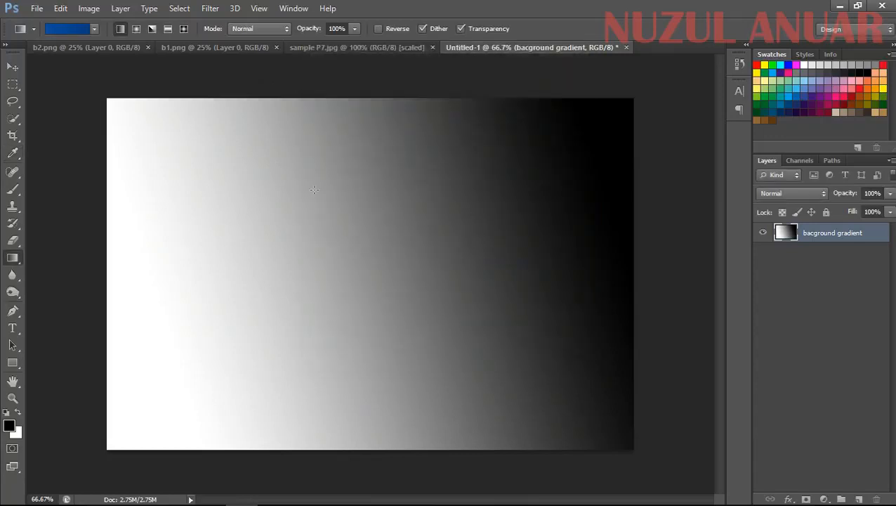
- Fill the "bacground gradient" layer with the blue linear gradient, running horizontally from the canvas's left edge to its right edge
{"action": "left_click_drag", "start_coordinate": [110, 264], "coordinate": [365, 291]}
{"action": "left_click_drag", "start_coordinate": [425, 182], "coordinate": [410, 195]}
{"action": "left_click_drag", "start_coordinate": [447, 233], "coordinate": [620, 248]}
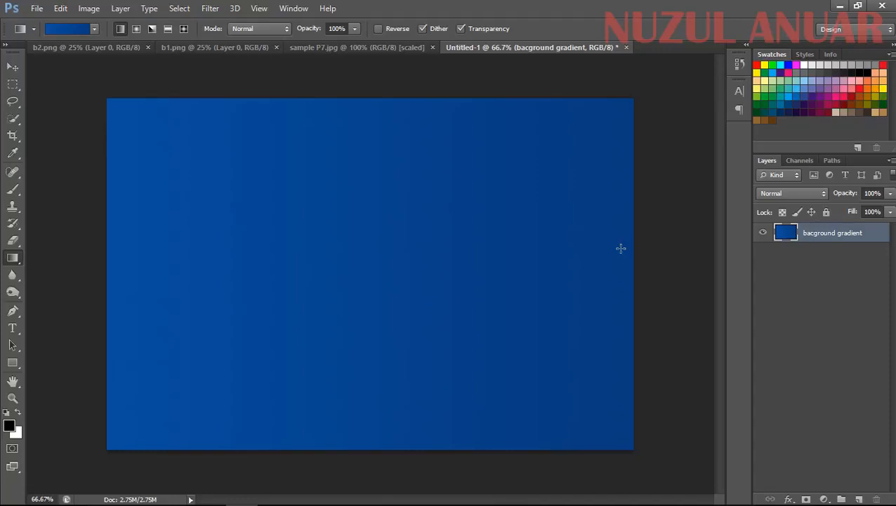
- Set the custom gradient's end colour stop to a darker navy blue and accept the edited gradient
{"action": "left_click", "coordinate": [75, 30]}
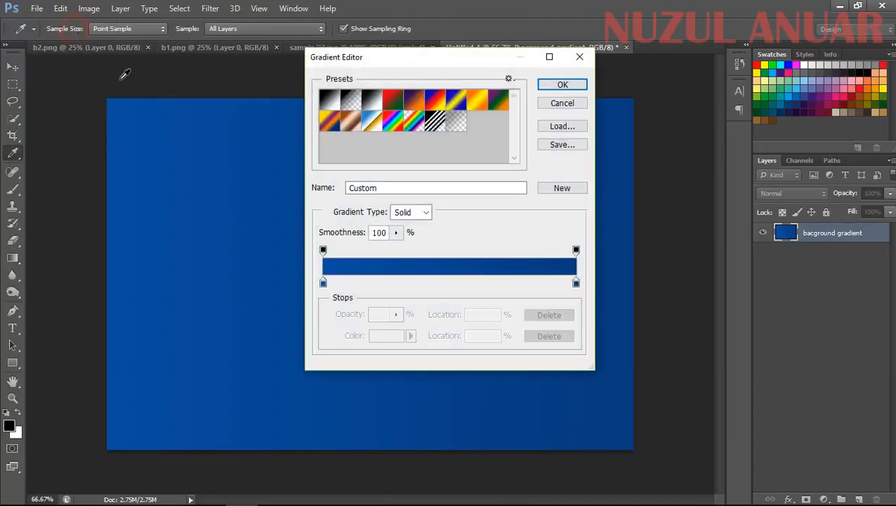
{"action": "left_click", "coordinate": [576, 284]}
{"action": "double_click", "coordinate": [576, 284]}
{"action": "left_click_drag", "start_coordinate": [427, 207], "coordinate": [427, 215]}
{"action": "left_click", "coordinate": [582, 110]}
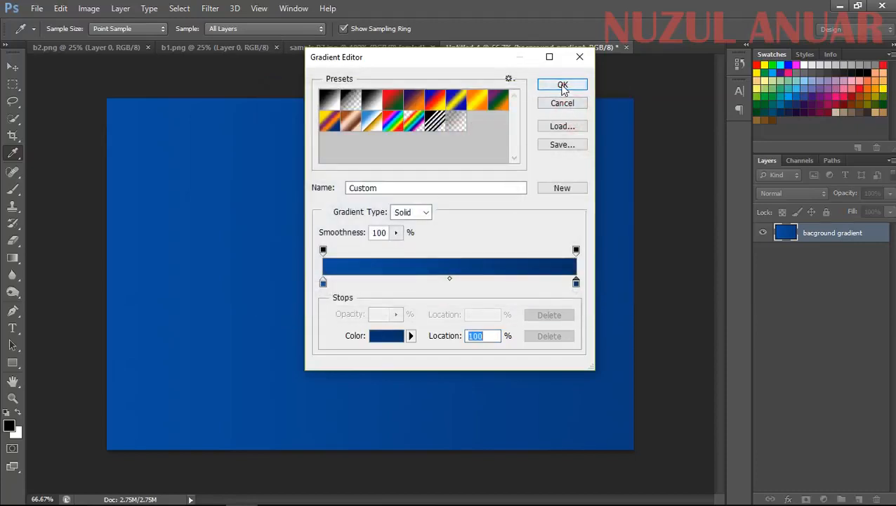
{"action": "left_click", "coordinate": [563, 85]}
- Try the darkened blue gradient on the background layer as horizontal linear, radial and vertical linear fills
{"action": "left_click_drag", "start_coordinate": [122, 286], "coordinate": [608, 310]}
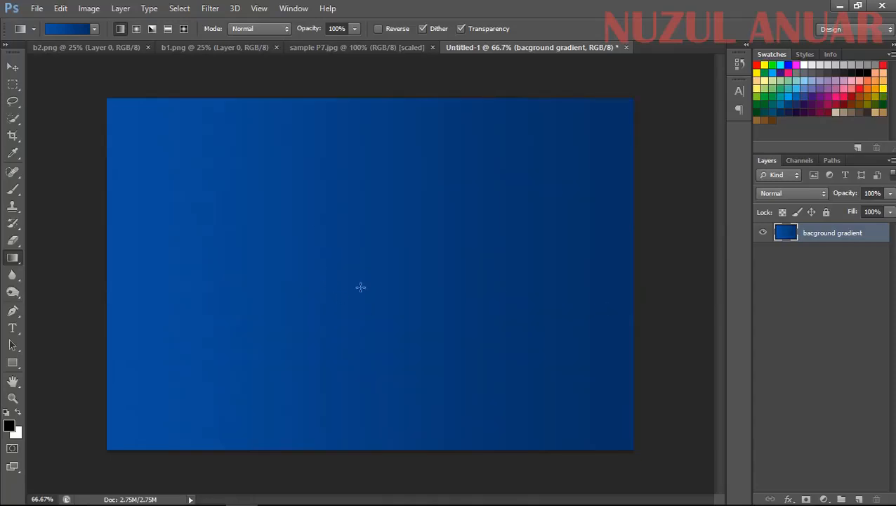
{"action": "left_click", "coordinate": [135, 28]}
{"action": "left_click_drag", "start_coordinate": [133, 117], "coordinate": [561, 370]}
{"action": "left_click_drag", "start_coordinate": [341, 257], "coordinate": [591, 273]}
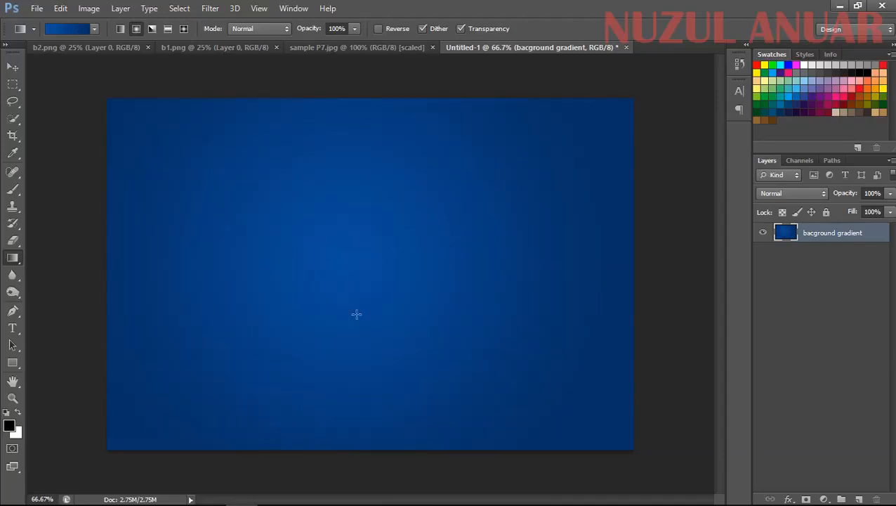
{"action": "left_click_drag", "start_coordinate": [122, 268], "coordinate": [613, 297]}
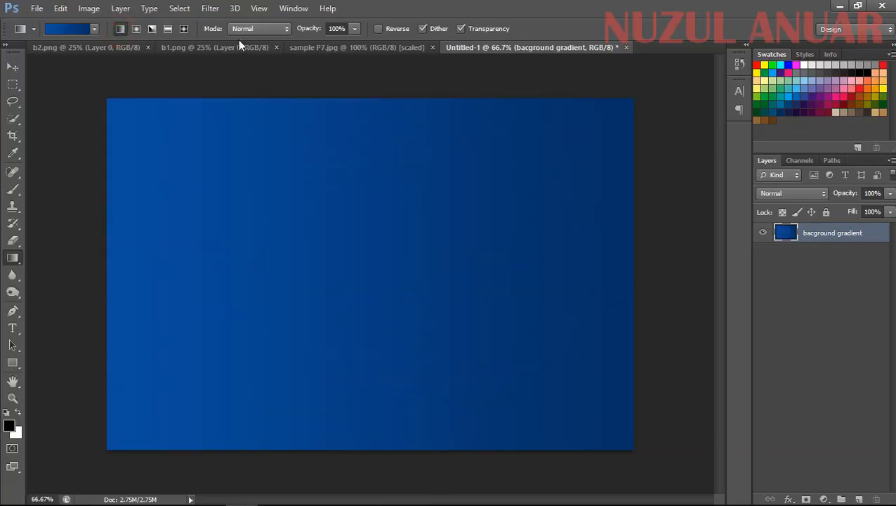
{"action": "left_click_drag", "start_coordinate": [368, 110], "coordinate": [388, 418]}
- Fill the "bacground gradient" layer with the radial blue gradient, running from the canvas centre out to its right edge
{"action": "left_click_drag", "start_coordinate": [349, 276], "coordinate": [633, 304]}
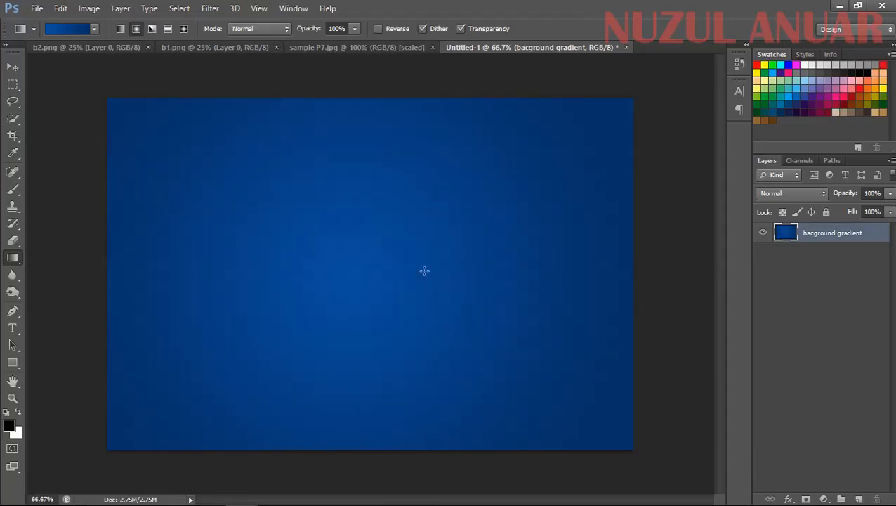
{"action": "left_click_drag", "start_coordinate": [367, 270], "coordinate": [632, 270]}
- Bring the wooden table image from sample P7.jpg into the Untitled-1 composition as a new layer
{"action": "left_click", "coordinate": [325, 47]}
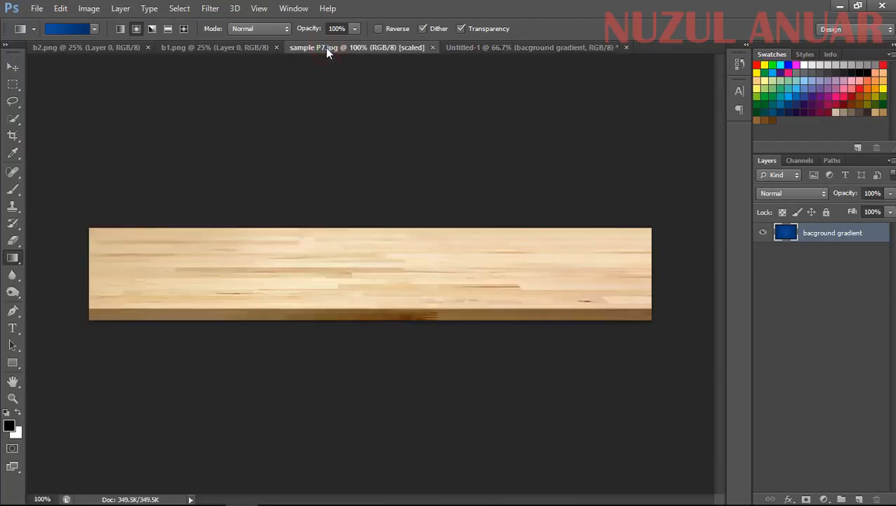
{"action": "left_click", "coordinate": [10, 67]}
{"action": "left_click_drag", "start_coordinate": [318, 277], "coordinate": [317, 315]}
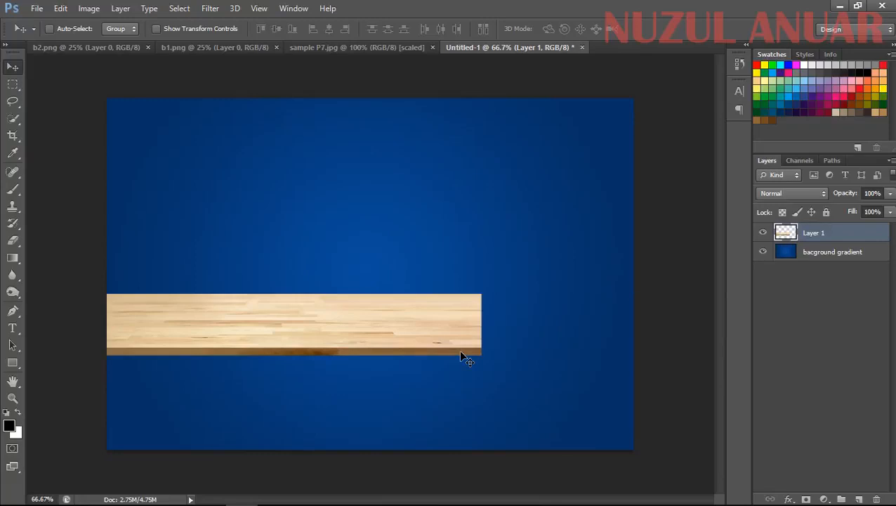
- Scale the wooden table to about 141% so it spans the canvas width, and move it to the canvas's bottom edge
{"action": "key", "text": "ctrl+t"}
{"action": "left_click_drag", "start_coordinate": [481, 355], "coordinate": [631, 413]}
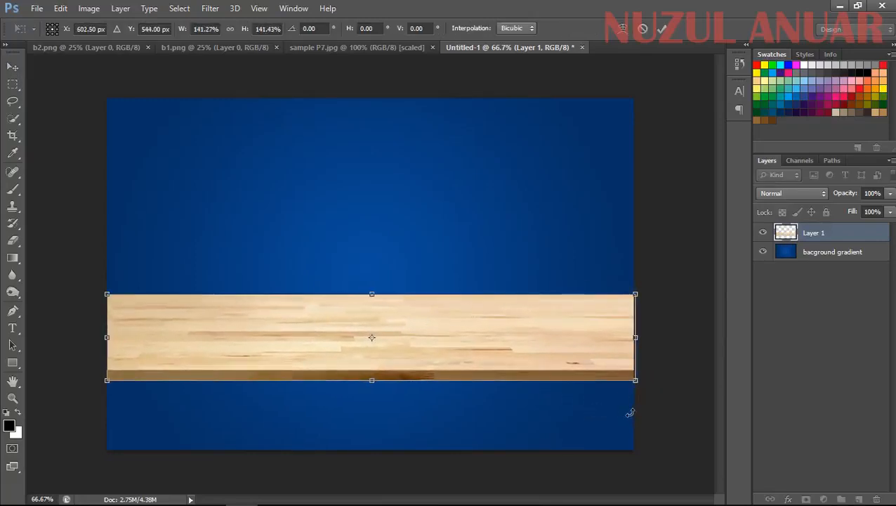
{"action": "key", "text": "Return"}
{"action": "left_click_drag", "start_coordinate": [504, 346], "coordinate": [516, 414]}
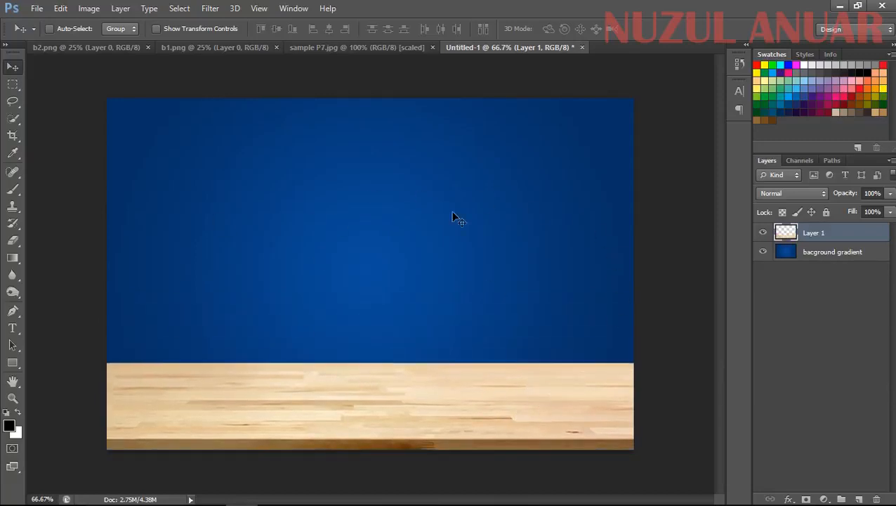
- Bring the perfume box from b2.png and the bottle from b1.png into Untitled-1 as separate layers
{"action": "left_click", "coordinate": [89, 47]}
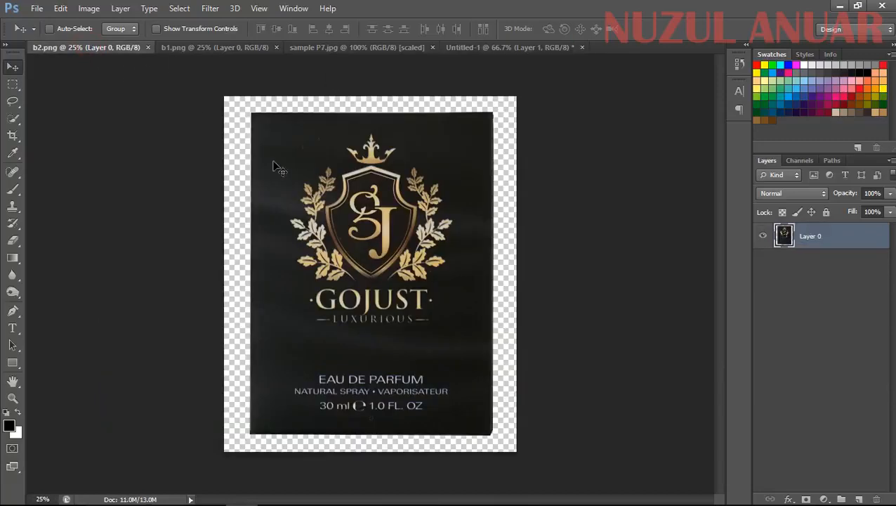
{"action": "left_click_drag", "start_coordinate": [375, 252], "coordinate": [284, 254]}
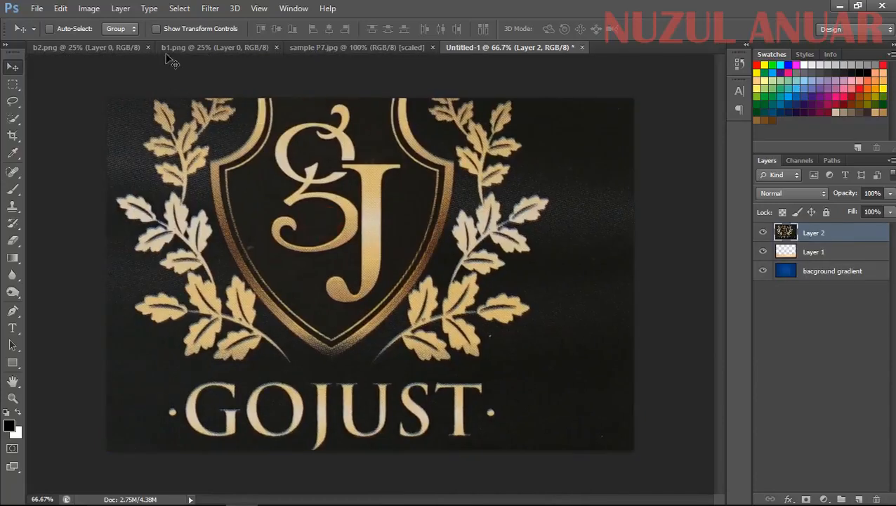
{"action": "left_click", "coordinate": [179, 47]}
{"action": "left_click_drag", "start_coordinate": [344, 315], "coordinate": [370, 244]}
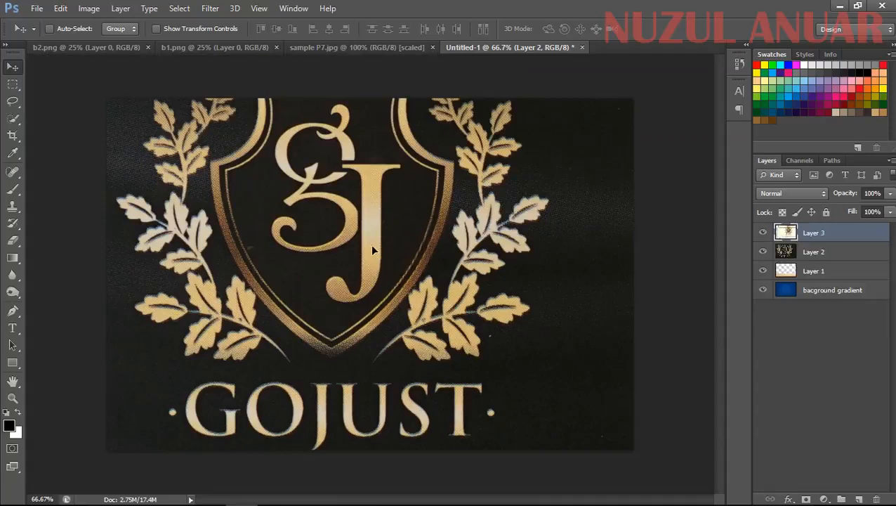
{"action": "left_click_drag", "start_coordinate": [403, 214], "coordinate": [387, 238]}
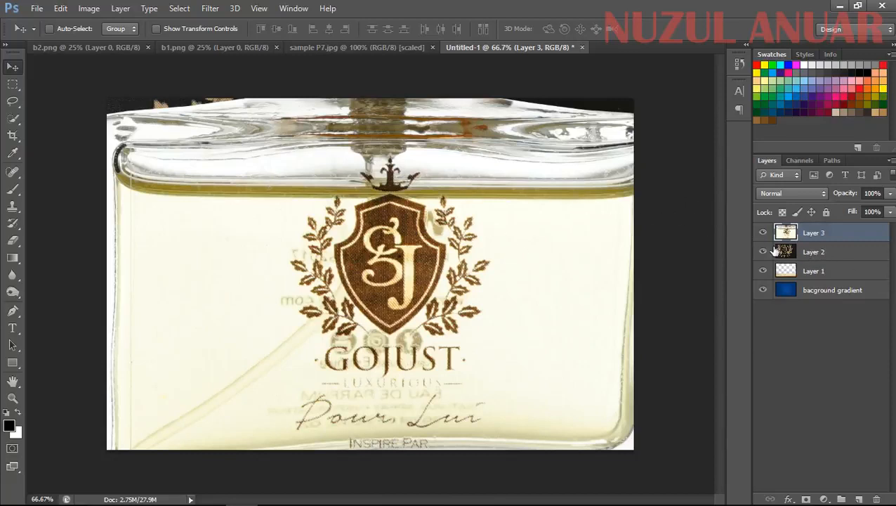
- Rename the bottle layer "botol" and the box layer "kotak"
{"action": "double_click", "coordinate": [814, 233]}
{"action": "type", "text": "botol"}
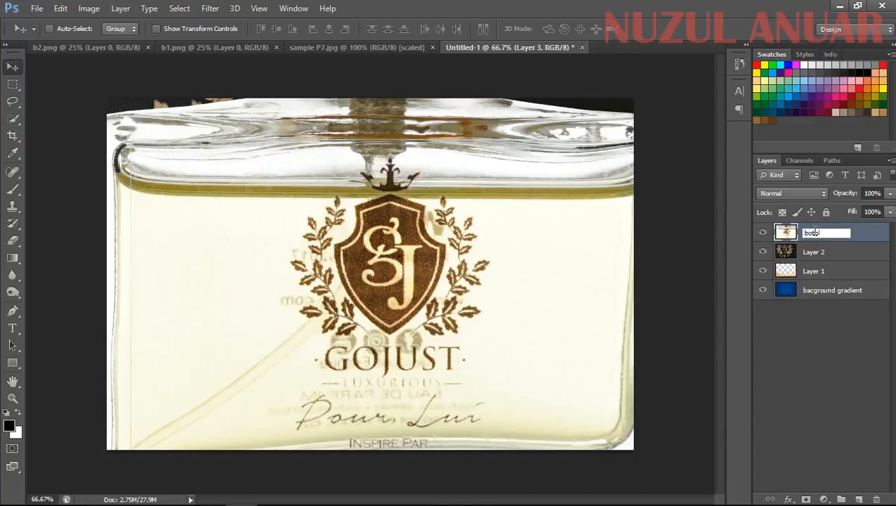
{"action": "double_click", "coordinate": [815, 251]}
{"action": "type", "text": "ko"}
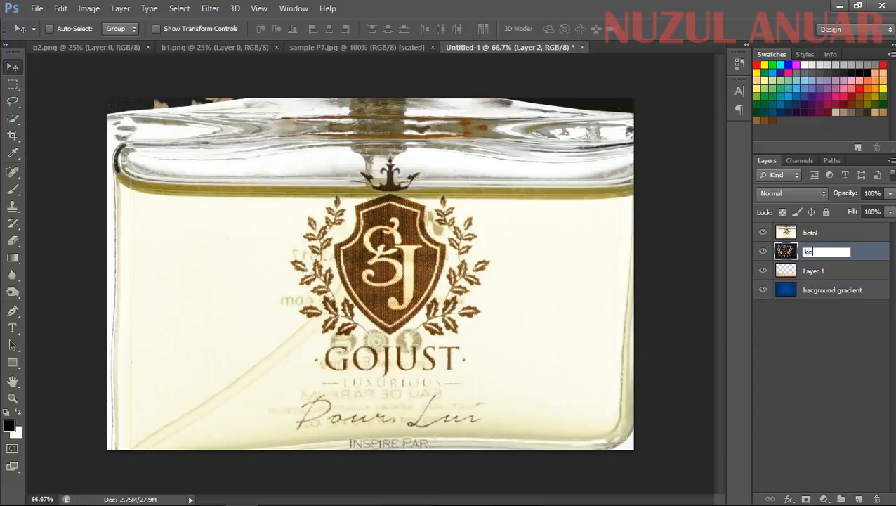
{"action": "type", "text": "tak"}
{"action": "left_click", "coordinate": [804, 284]}
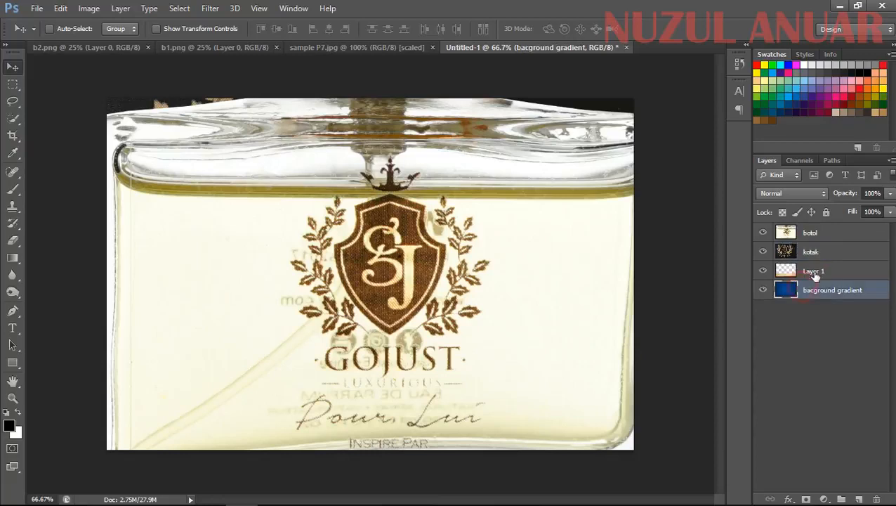
- Scale the "botol" and "kotak" layers together to about 19% and place them on the wooden table
{"action": "left_click", "coordinate": [819, 236]}
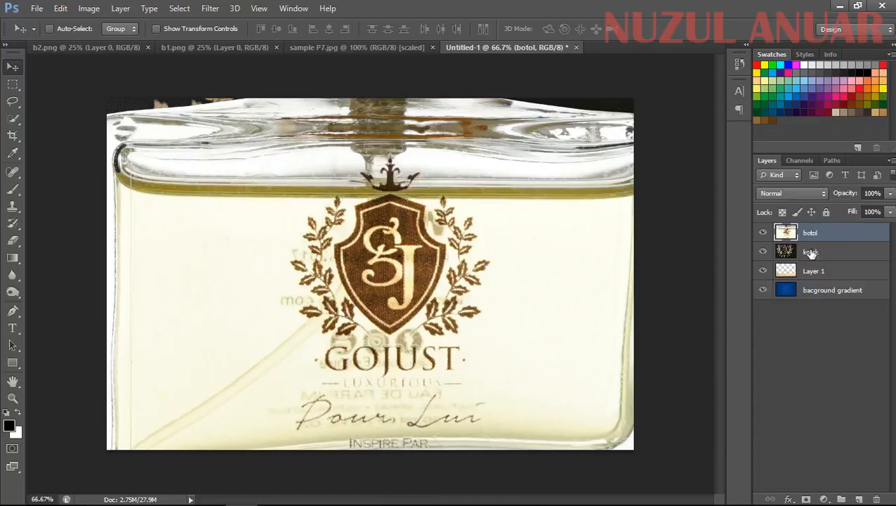
{"action": "left_click", "coordinate": [811, 253], "text": "shift"}
{"action": "left_click", "coordinate": [816, 231]}
{"action": "left_click", "coordinate": [814, 251], "text": "shift"}
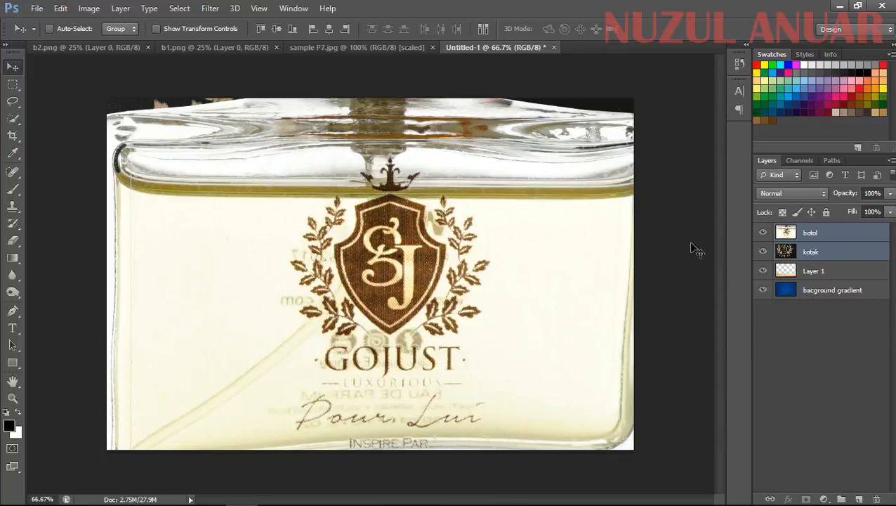
{"action": "key", "text": "ctrl+t"}
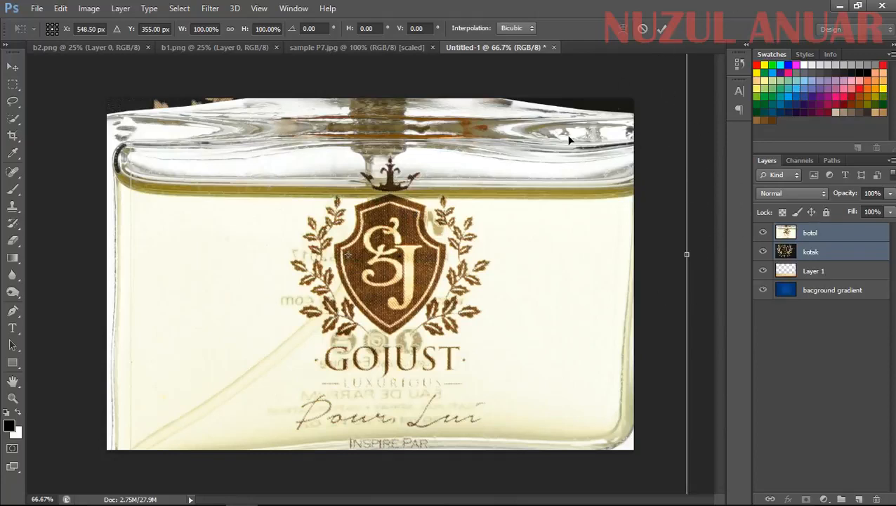
{"action": "key", "text": "ctrl+minus"}
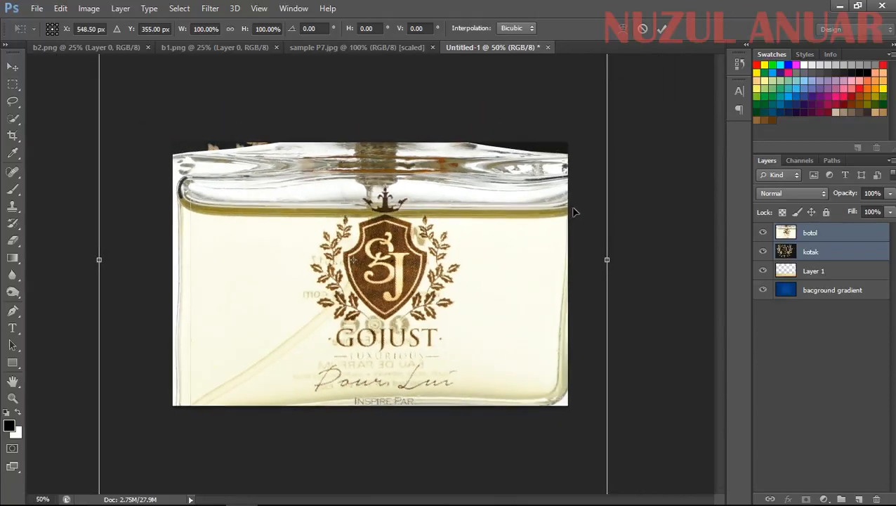
{"action": "key", "text": "ctrl+minus"}
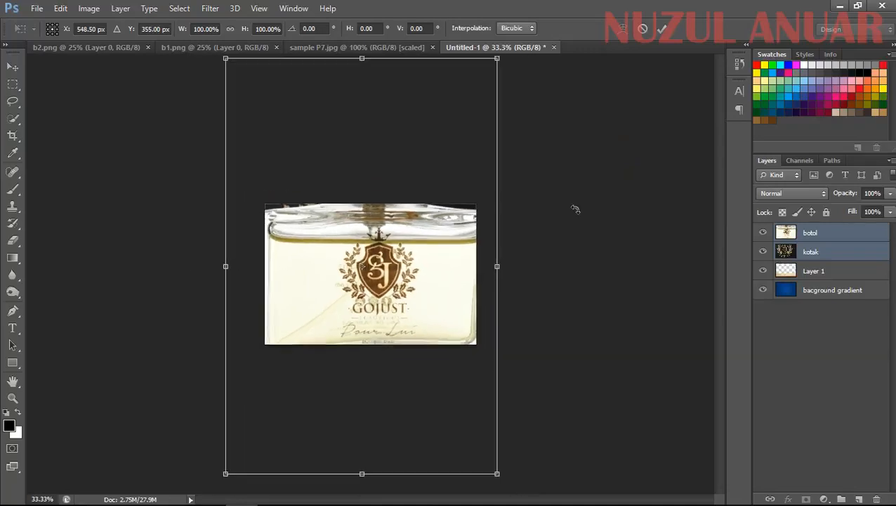
{"action": "key", "text": "ctrl+plus"}
{"action": "key", "text": "ctrl+plus"}
{"action": "key", "text": "ctrl+plus"}
{"action": "key", "text": "ctrl+minus"}
{"action": "key", "text": "ctrl+minus"}
{"action": "key", "text": "ctrl+minus"}
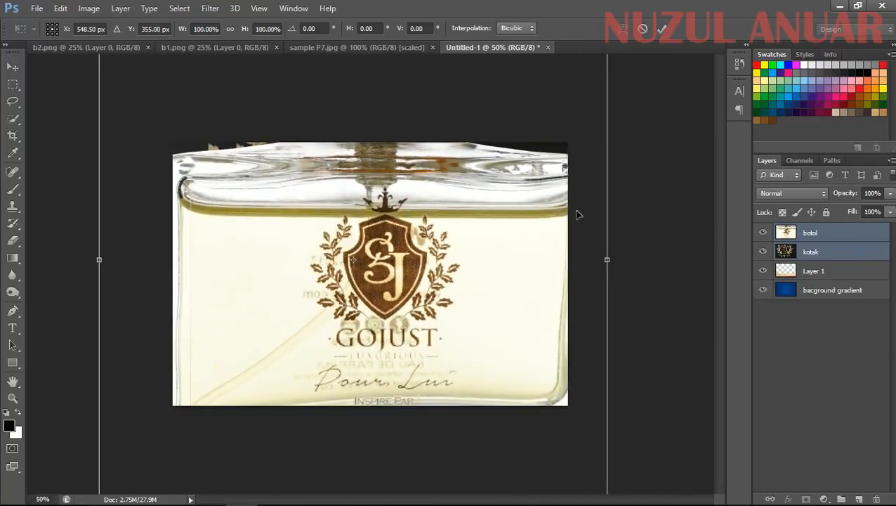
{"action": "key", "text": "ctrl+plus"}
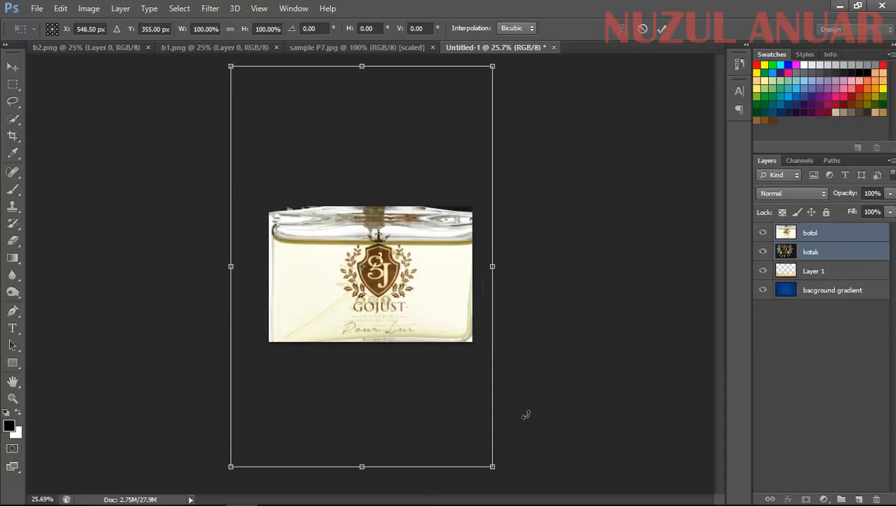
{"action": "left_click_drag", "start_coordinate": [494, 469], "coordinate": [414, 333]}
{"action": "left_click_drag", "start_coordinate": [230, 66], "coordinate": [326, 271]}
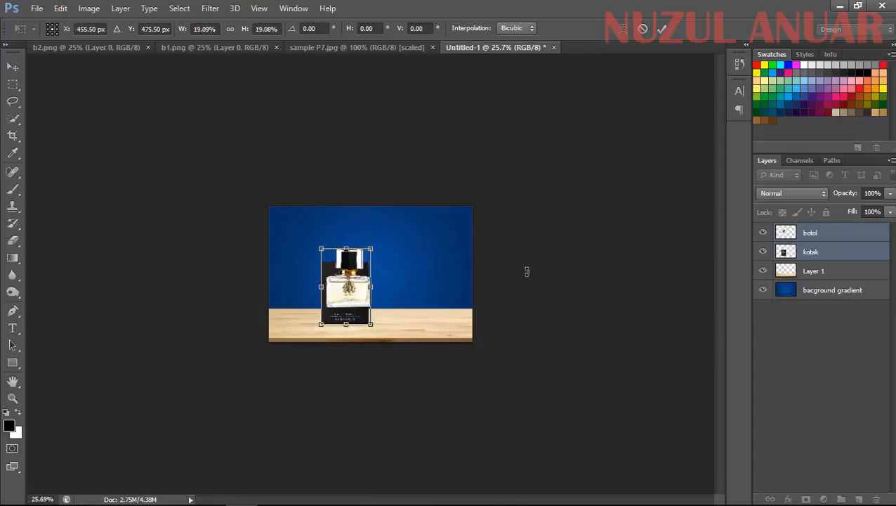
{"action": "key", "text": "Return"}
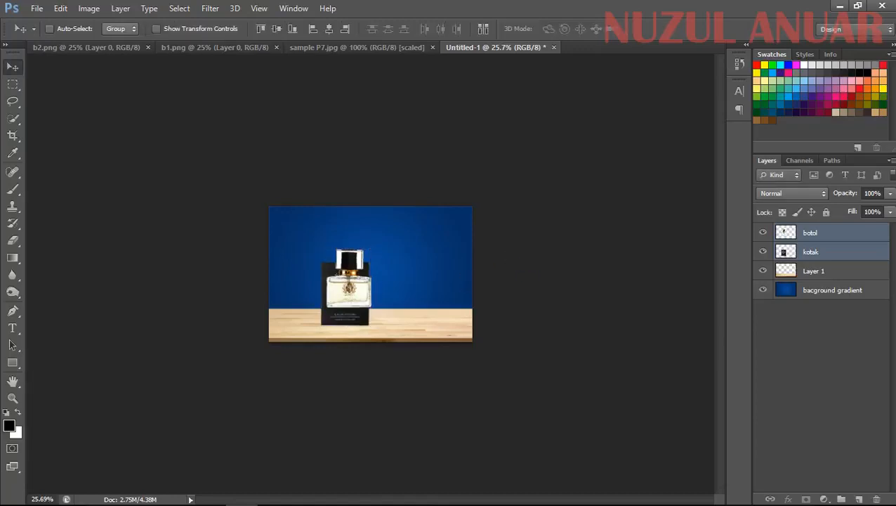
- Move the bottle to the right of the box, standing on the table with its base level with the box
{"action": "left_click", "coordinate": [825, 234]}
{"action": "left_click_drag", "start_coordinate": [349, 284], "coordinate": [413, 302]}
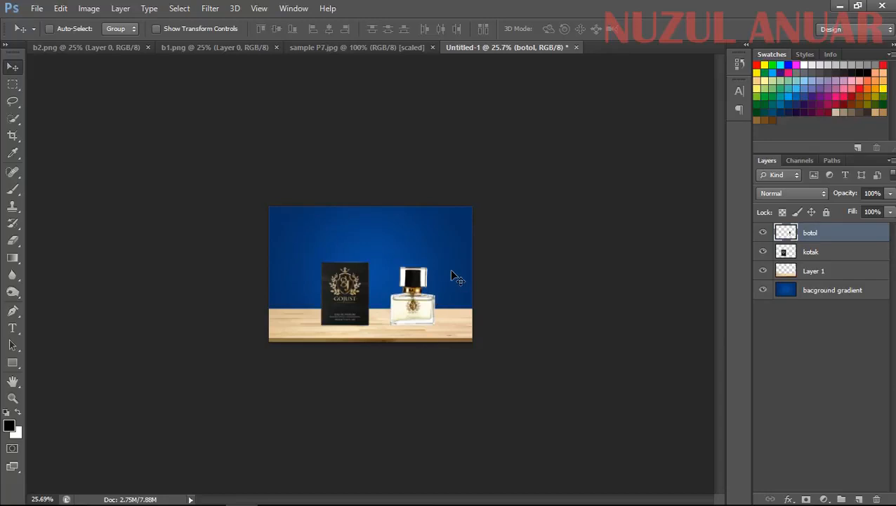
{"action": "key", "text": "ctrl+0"}
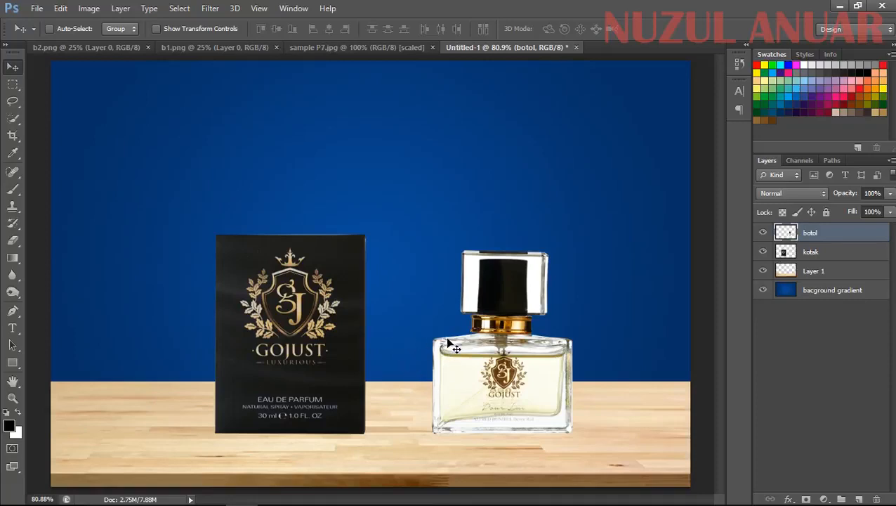
{"action": "key", "text": "ctrl+plus"}
{"action": "key", "text": "ctrl+plus"}
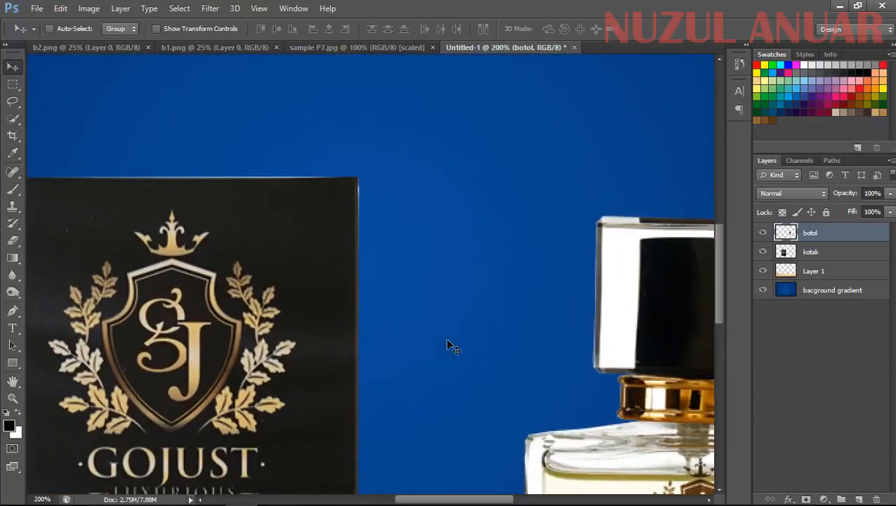
{"action": "key", "text": "ctrl+0"}
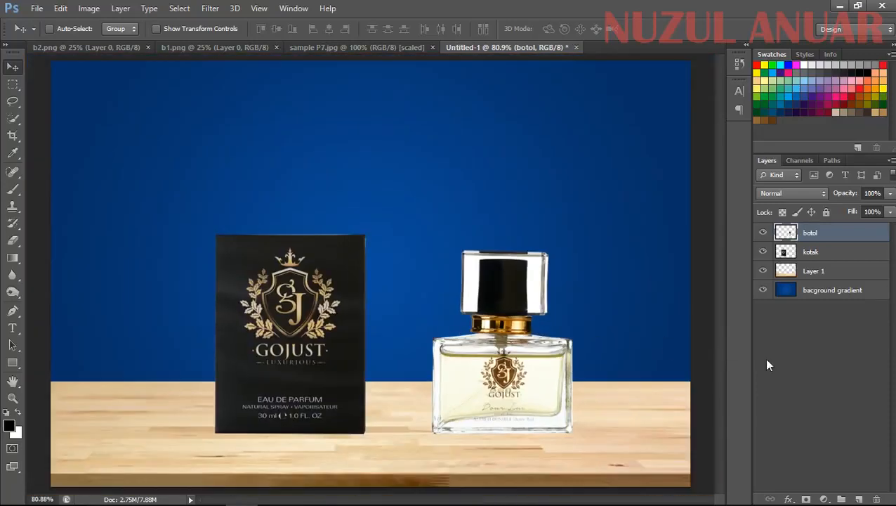
- Create a new layer named "shadow 1" and place it directly beneath the "kotak" layer
{"action": "left_click", "coordinate": [831, 254]}
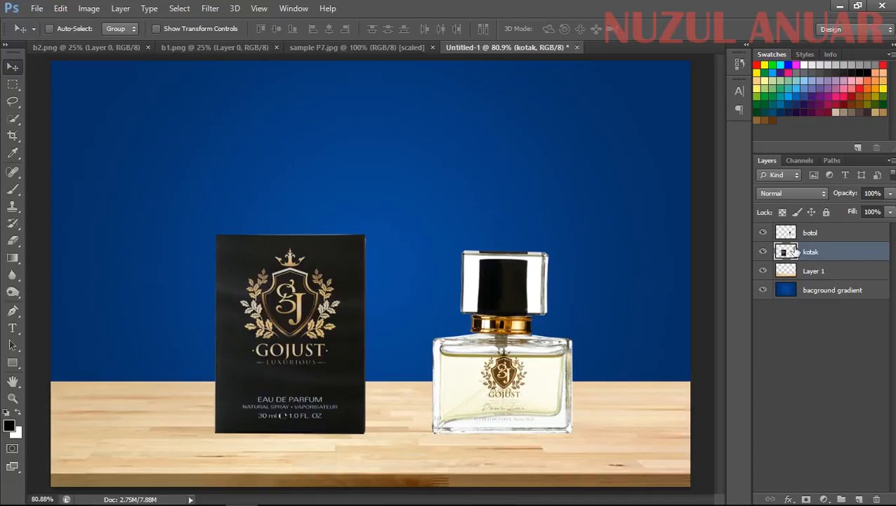
{"action": "left_click", "coordinate": [858, 499]}
{"action": "double_click", "coordinate": [815, 252]}
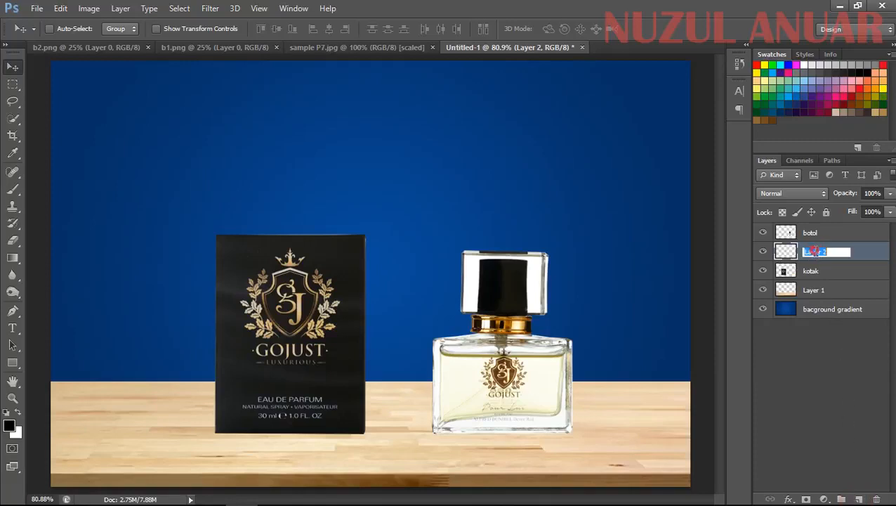
{"action": "type", "text": "shadow 1"}
{"action": "left_click", "coordinate": [834, 271]}
{"action": "left_click", "coordinate": [819, 255]}
{"action": "left_click_drag", "start_coordinate": [816, 253], "coordinate": [805, 274]}
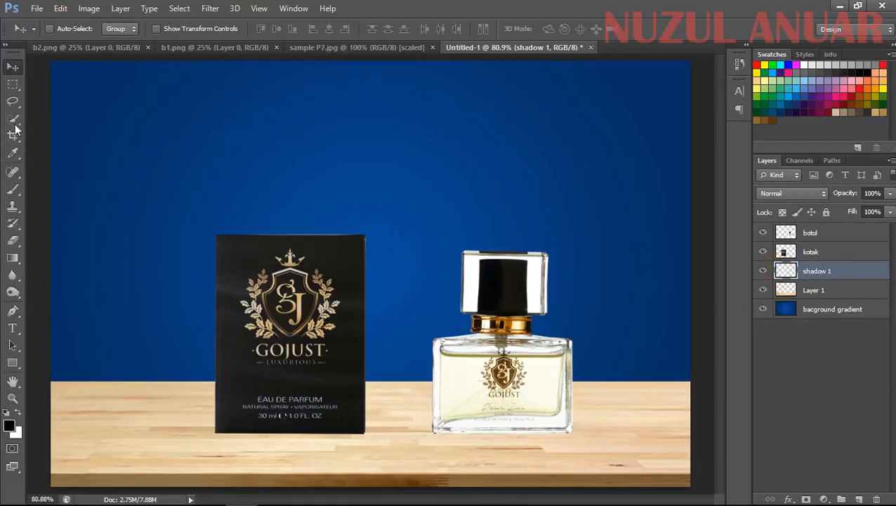
- Paint a black shadow along the base of the box on "shadow 1" with a soft 92 px brush at 0% hardness
{"action": "left_click", "coordinate": [13, 188]}
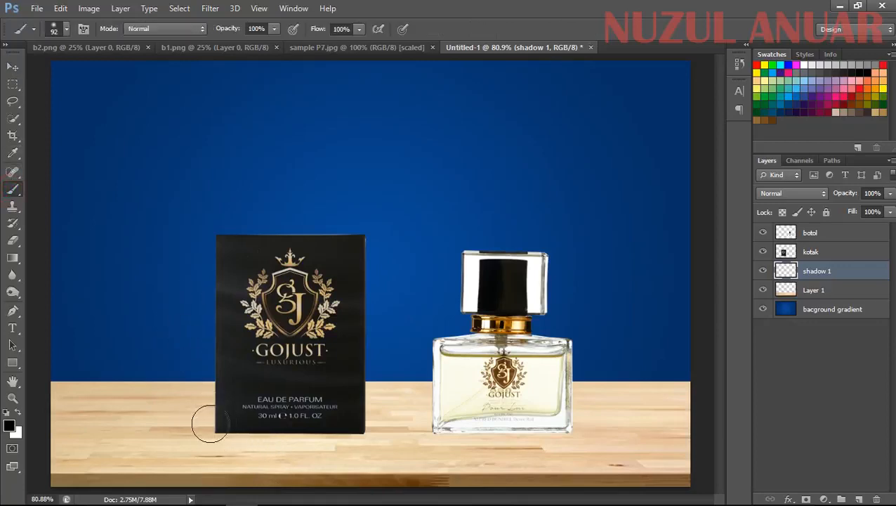
{"action": "left_click", "coordinate": [64, 30]}
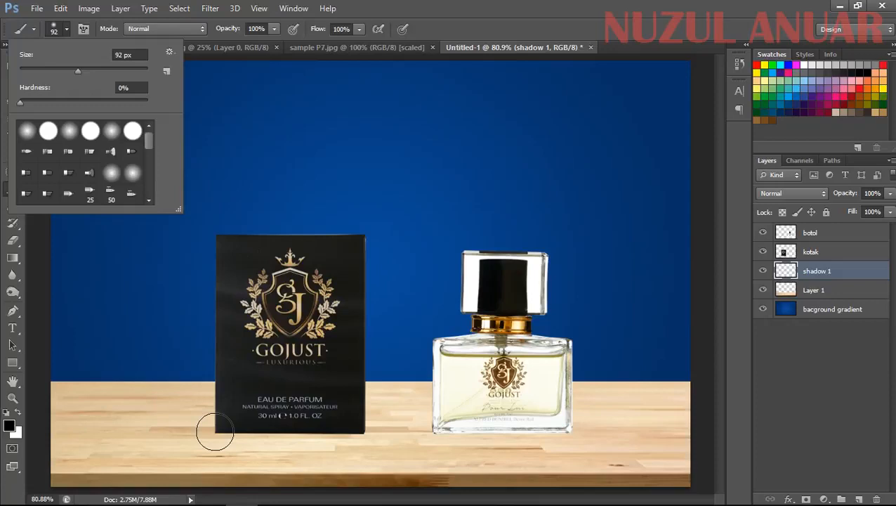
{"action": "mouse_move", "coordinate": [215, 433]}
{"action": "left_mouse_down"}
{"action": "mouse_move", "coordinate": [207, 424]}
{"action": "mouse_move", "coordinate": [366, 437]}
{"action": "left_mouse_up"}
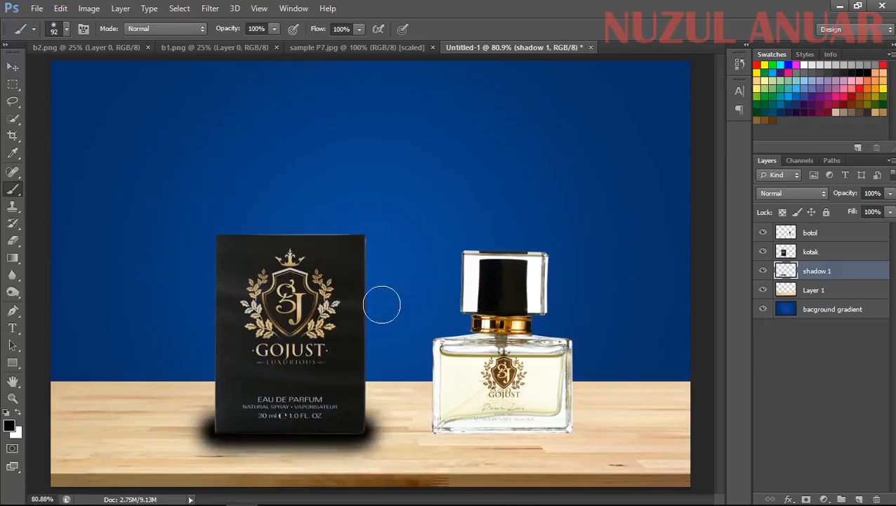
- Apply a Gaussian Blur with a radius of 18.2 pixels to the painted shadow
{"action": "left_click", "coordinate": [208, 10]}
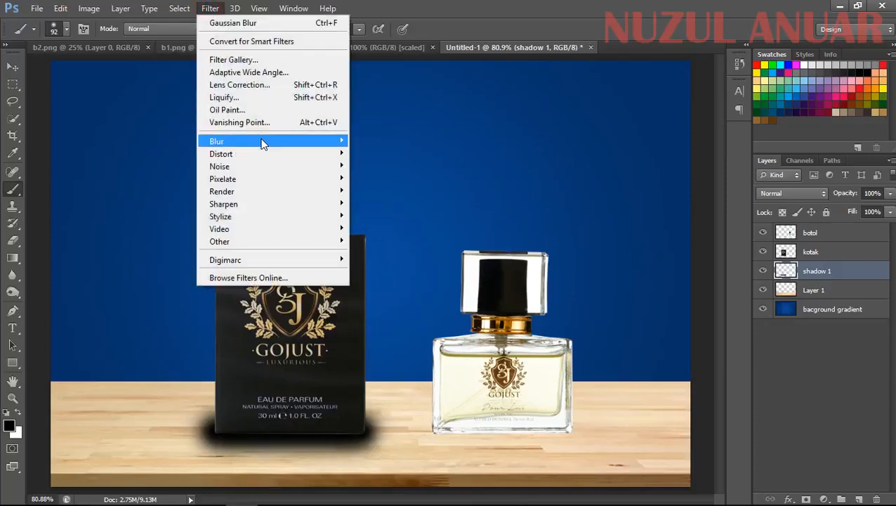
{"action": "mouse_move", "coordinate": [263, 143]}
{"action": "left_click", "coordinate": [389, 236]}
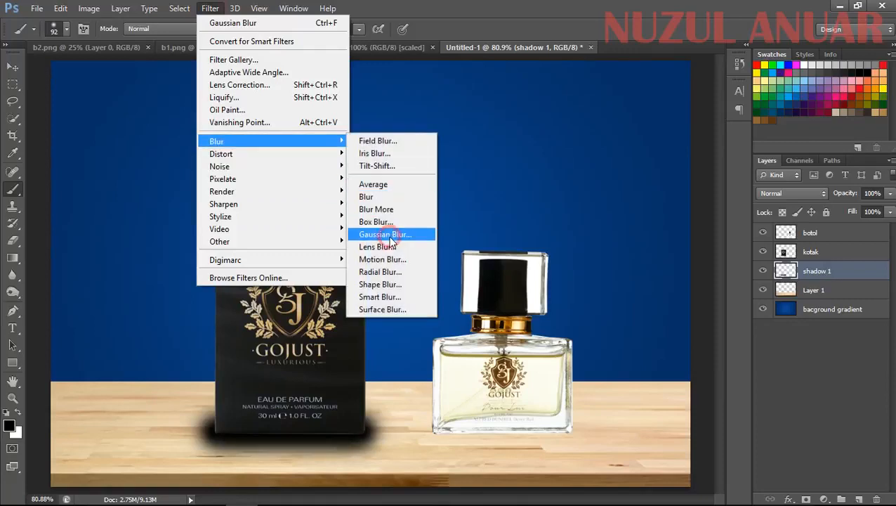
{"action": "left_click_drag", "start_coordinate": [412, 294], "coordinate": [412, 295]}
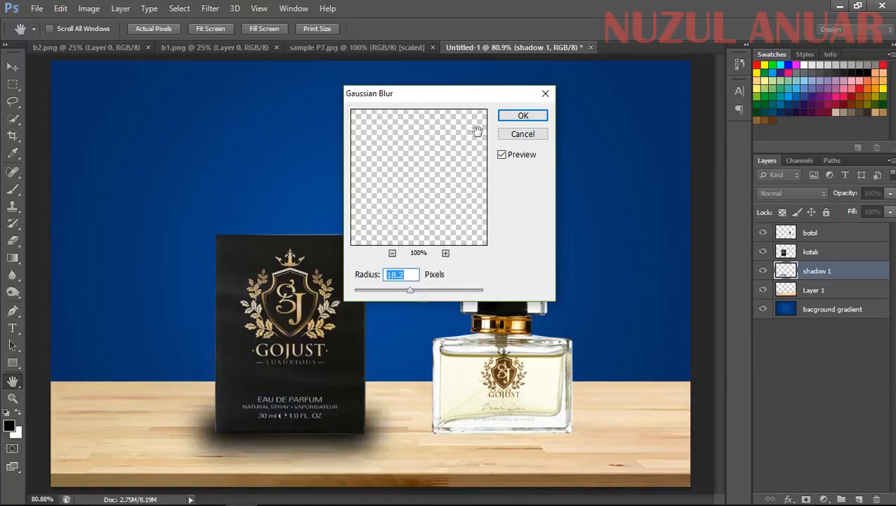
{"action": "left_click", "coordinate": [520, 116]}
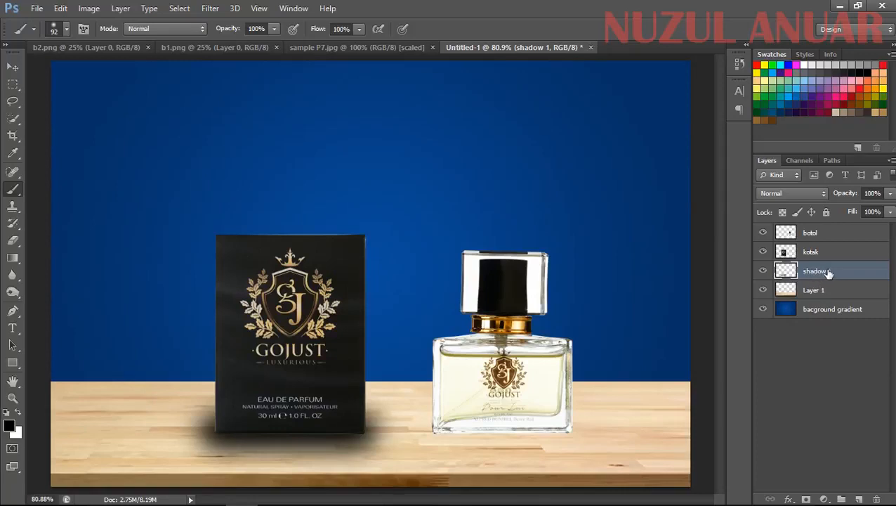
- Duplicate the "shadow 1" layer, rename the copy "shadow 2" and place it directly above the "kotak" layer
{"action": "left_click_drag", "start_coordinate": [841, 272], "coordinate": [858, 497]}
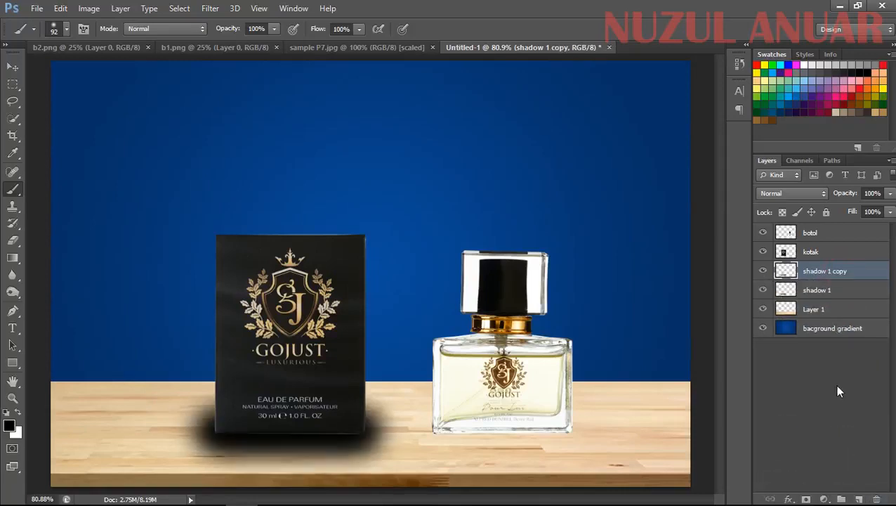
{"action": "double_click", "coordinate": [812, 274]}
{"action": "left_click_drag", "start_coordinate": [829, 272], "coordinate": [859, 271]}
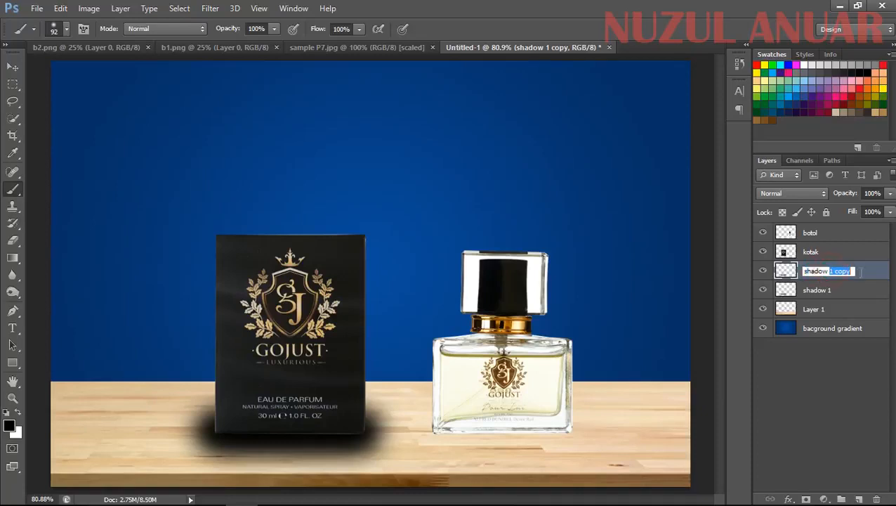
{"action": "type", "text": "2"}
{"action": "left_click", "coordinate": [13, 66]}
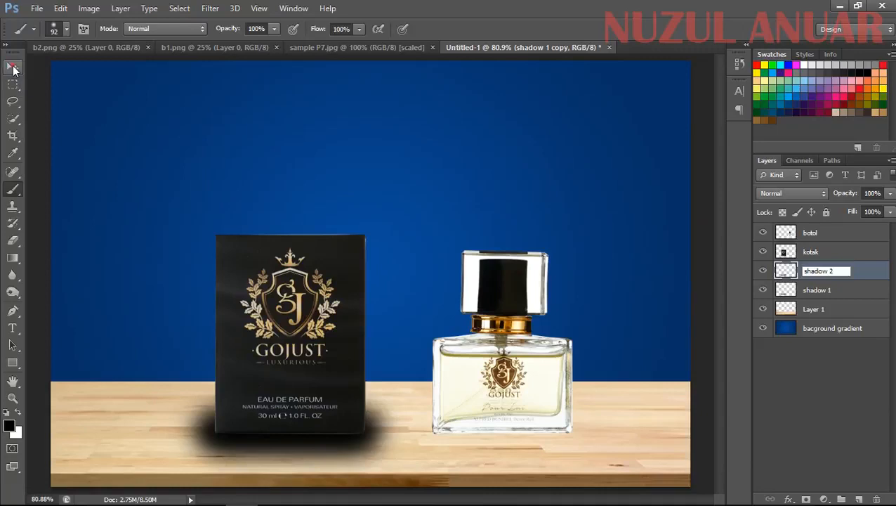
{"action": "left_click_drag", "start_coordinate": [811, 274], "coordinate": [812, 250]}
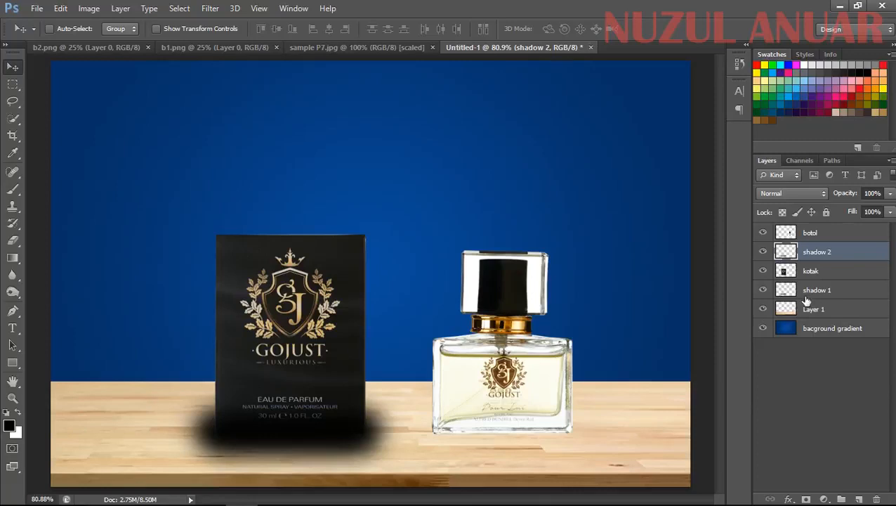
- Set the opacity of the "shadow 2" layer to 20% and of the "shadow 1" layer to 70%
{"action": "left_click", "coordinate": [871, 196]}
{"action": "type", "text": "20"}
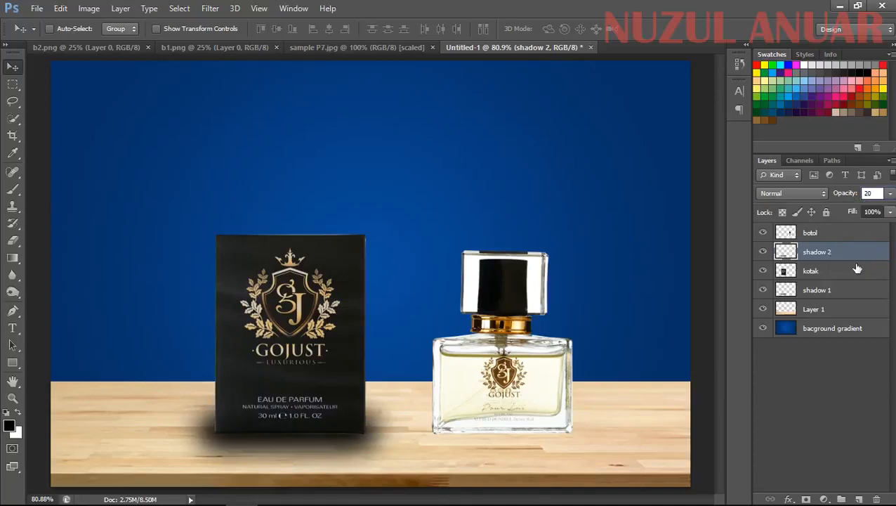
{"action": "left_click", "coordinate": [825, 258]}
{"action": "left_click", "coordinate": [811, 294]}
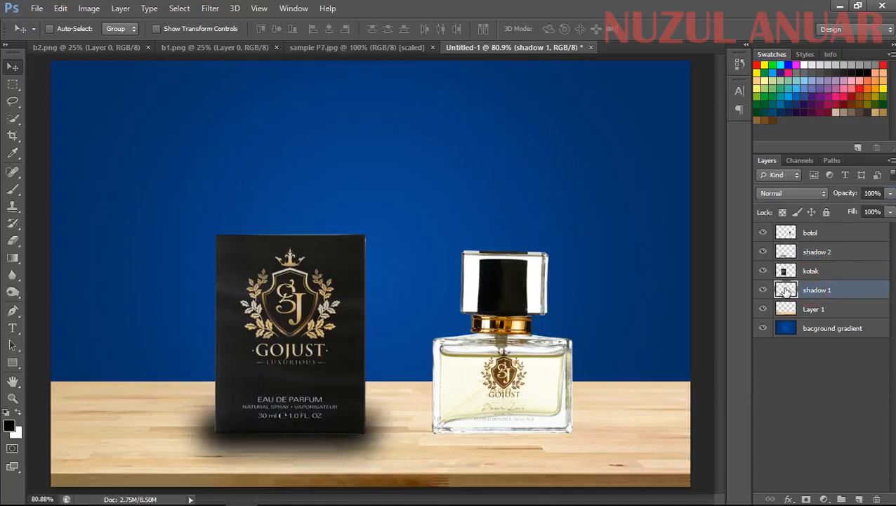
{"action": "left_click", "coordinate": [870, 194]}
{"action": "type", "text": "70"}
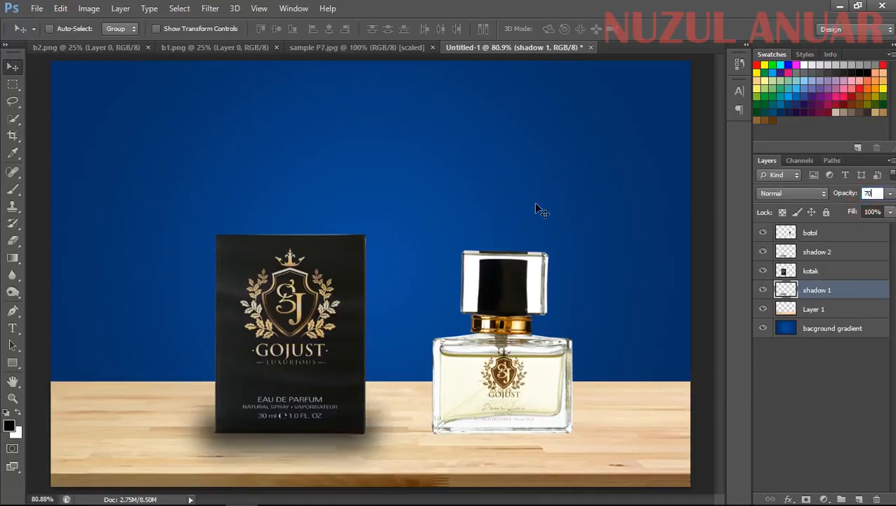
{"action": "left_click", "coordinate": [15, 73]}
{"action": "key", "text": "Return"}
{"action": "left_click", "coordinate": [811, 252]}
{"action": "left_click", "coordinate": [812, 289]}
{"action": "left_click", "coordinate": [806, 234]}
{"action": "left_click", "coordinate": [804, 253]}
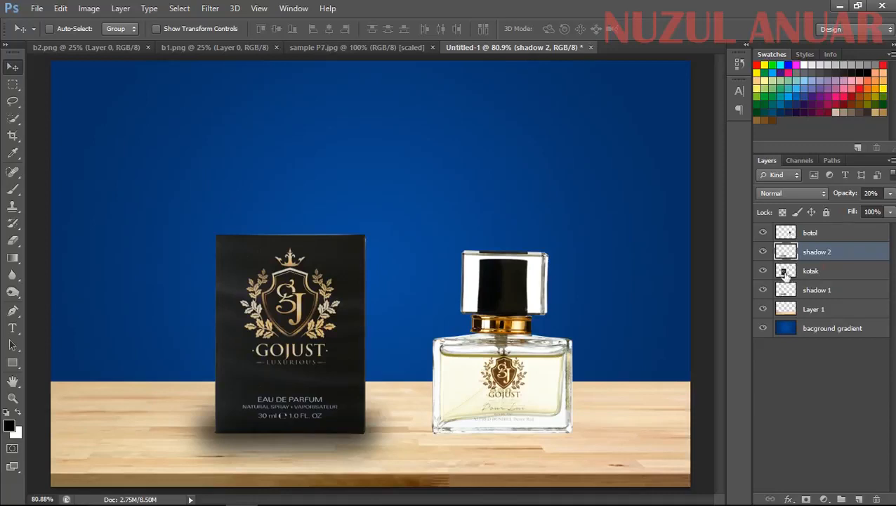
{"action": "left_click", "coordinate": [818, 252]}
{"action": "left_click", "coordinate": [816, 297]}
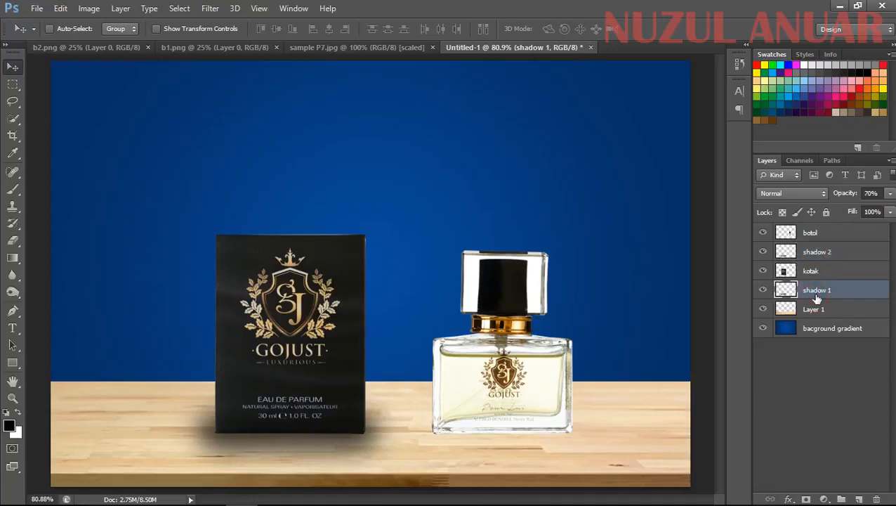
{"action": "left_click", "coordinate": [812, 255]}
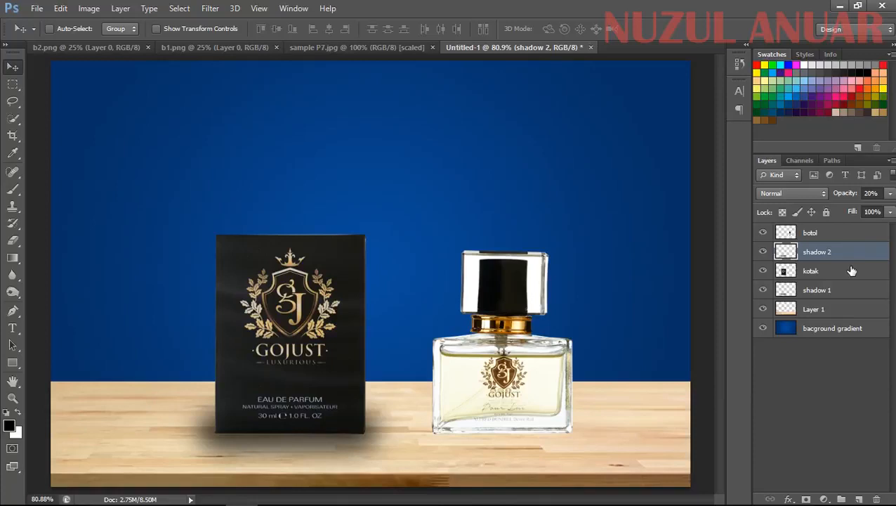
{"action": "left_click", "coordinate": [812, 291], "text": "ctrl"}
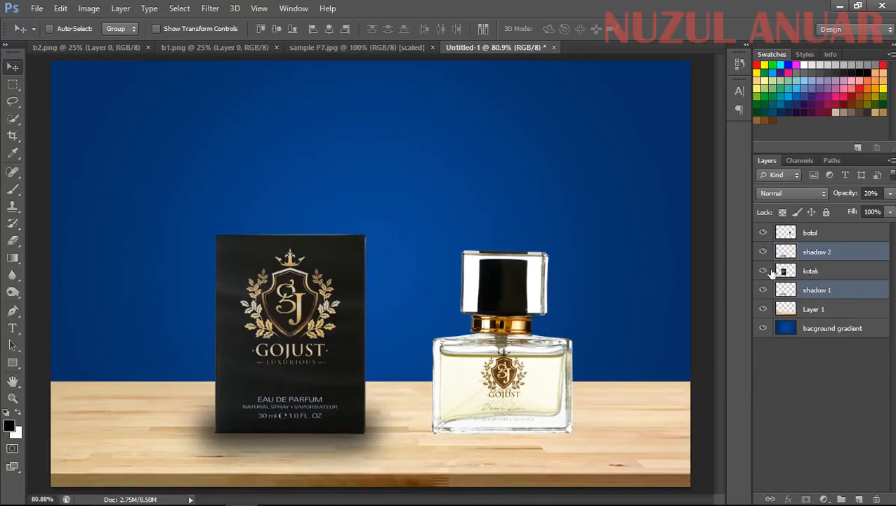
{"action": "left_click", "coordinate": [816, 260]}
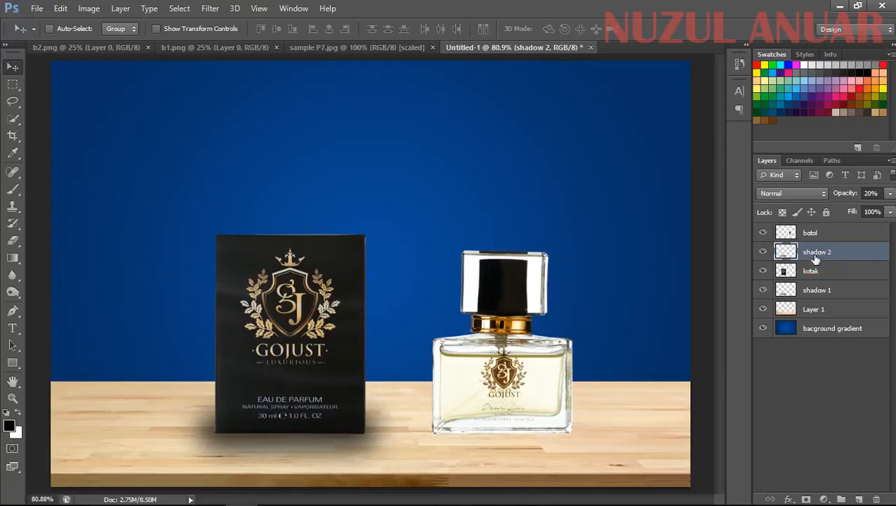
{"action": "left_click", "coordinate": [816, 293], "text": "shift"}
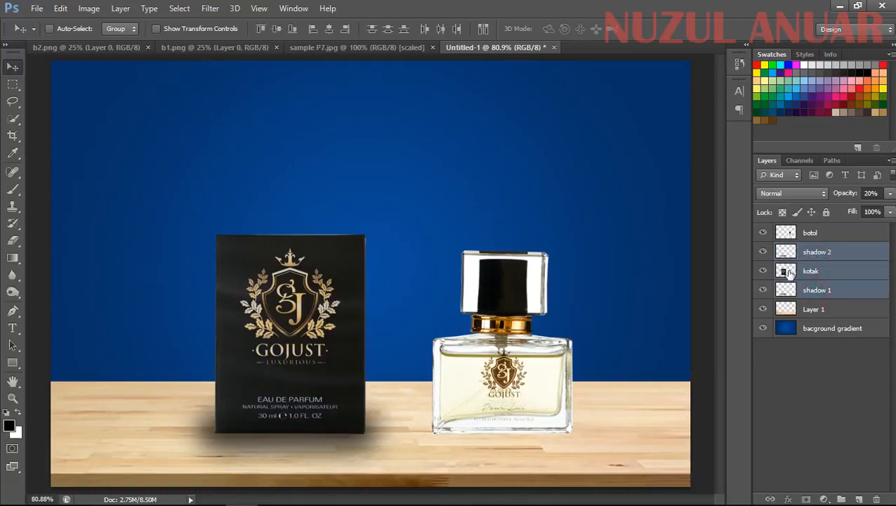
- Scale "shadow 1" and "shadow 2" together to about 91% width and 66% height, keeping them centred under the box's base
{"action": "left_click", "coordinate": [820, 254]}
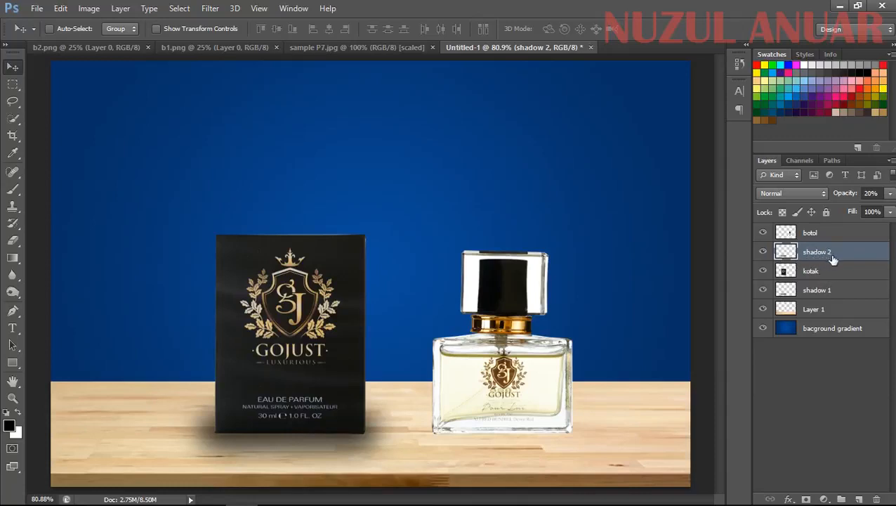
{"action": "left_click", "coordinate": [812, 295], "text": "ctrl"}
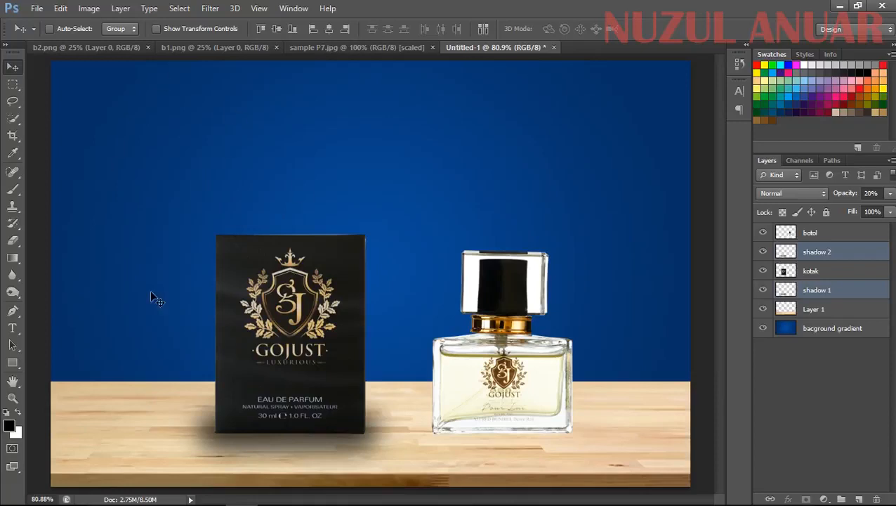
{"action": "key", "text": "ctrl+t"}
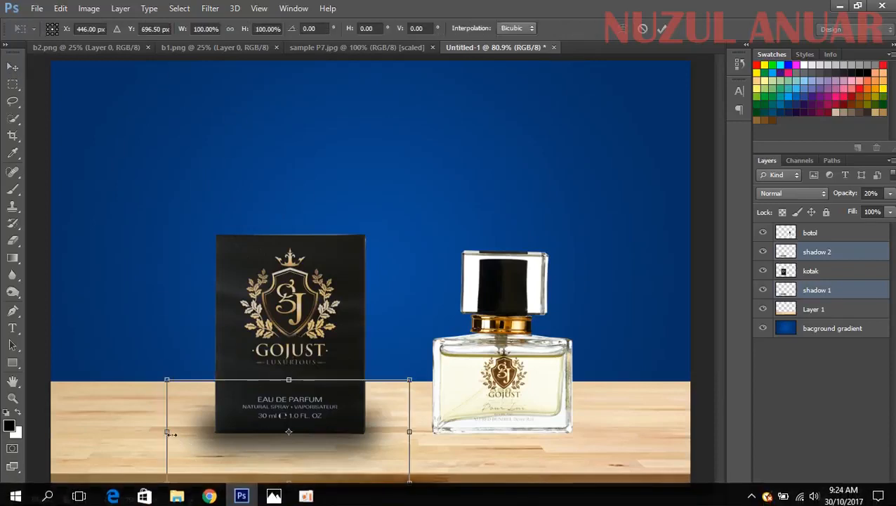
{"action": "left_click", "coordinate": [170, 432]}
{"action": "left_click_drag", "start_coordinate": [170, 432], "coordinate": [177, 431]}
{"action": "left_click_drag", "start_coordinate": [409, 431], "coordinate": [400, 433]}
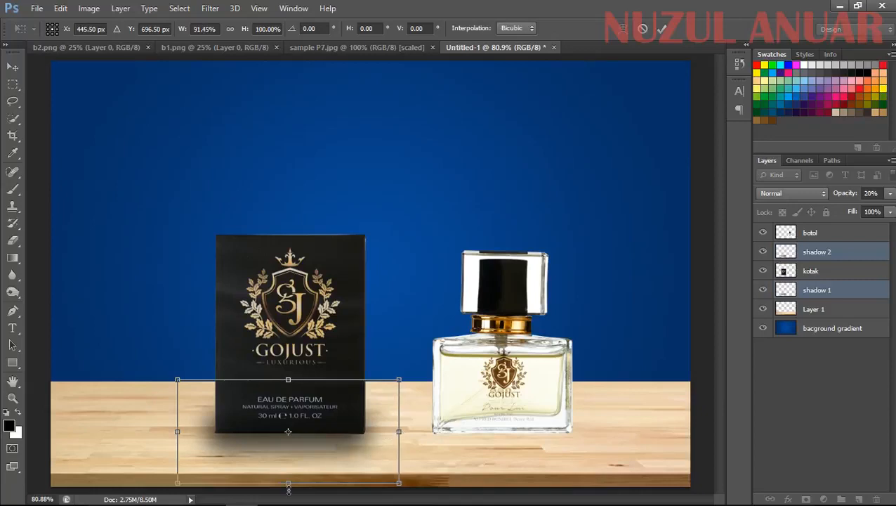
{"action": "left_click_drag", "start_coordinate": [288, 484], "coordinate": [288, 472]}
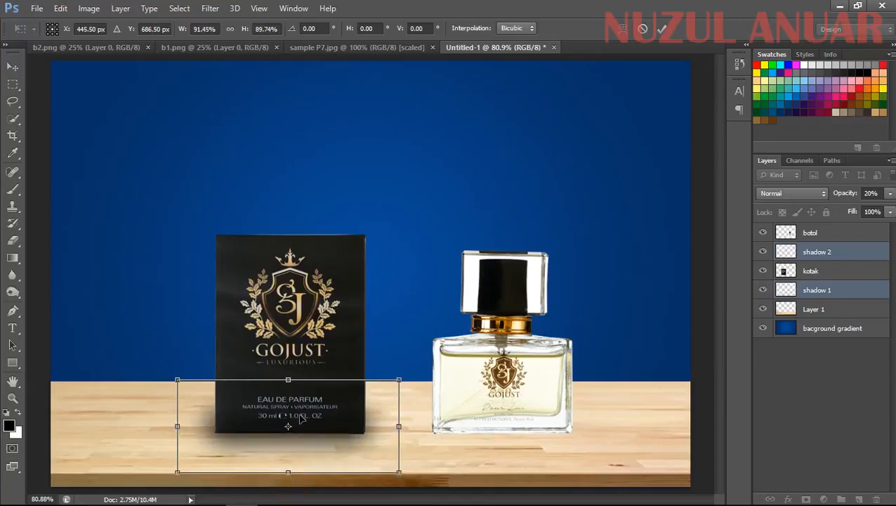
{"action": "left_click_drag", "start_coordinate": [288, 380], "coordinate": [289, 391]}
{"action": "left_click_drag", "start_coordinate": [288, 471], "coordinate": [288, 464]}
{"action": "left_click_drag", "start_coordinate": [288, 390], "coordinate": [288, 397]}
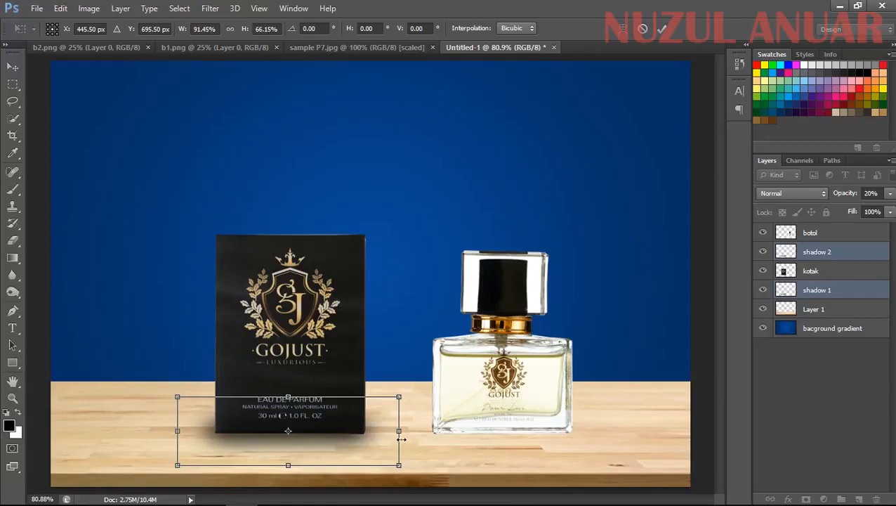
{"action": "key", "text": "Return"}
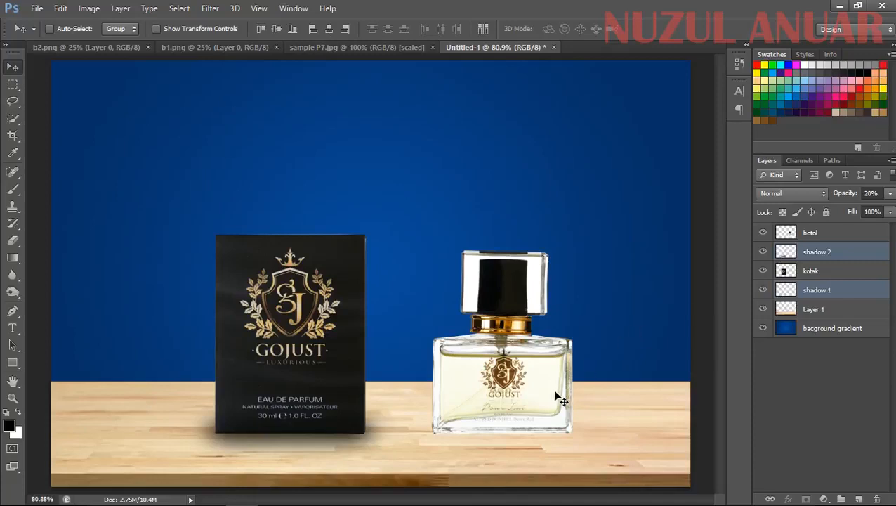
{"action": "left_click", "coordinate": [818, 272]}
{"action": "left_click", "coordinate": [816, 254]}
{"action": "left_click", "coordinate": [818, 274]}
{"action": "left_click", "coordinate": [817, 289]}
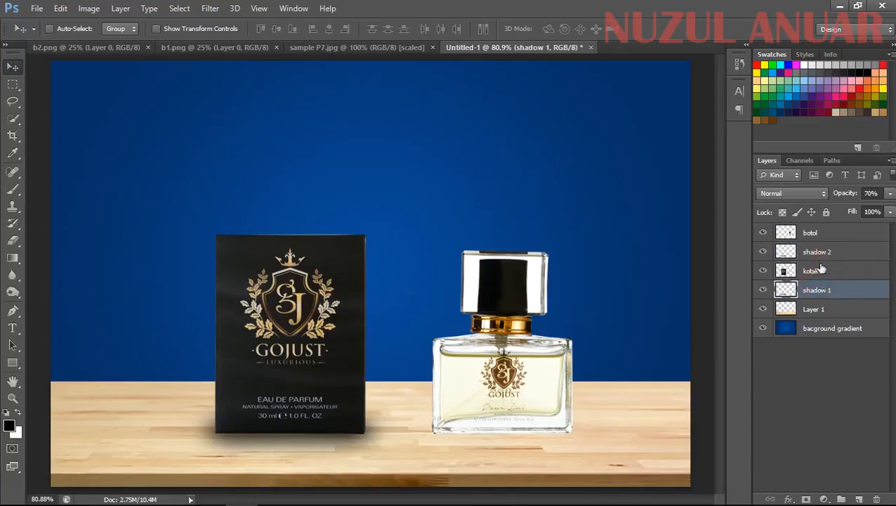
- Create a new layer group directly above "shadow 2" and name it "kotak"
{"action": "left_click", "coordinate": [816, 251]}
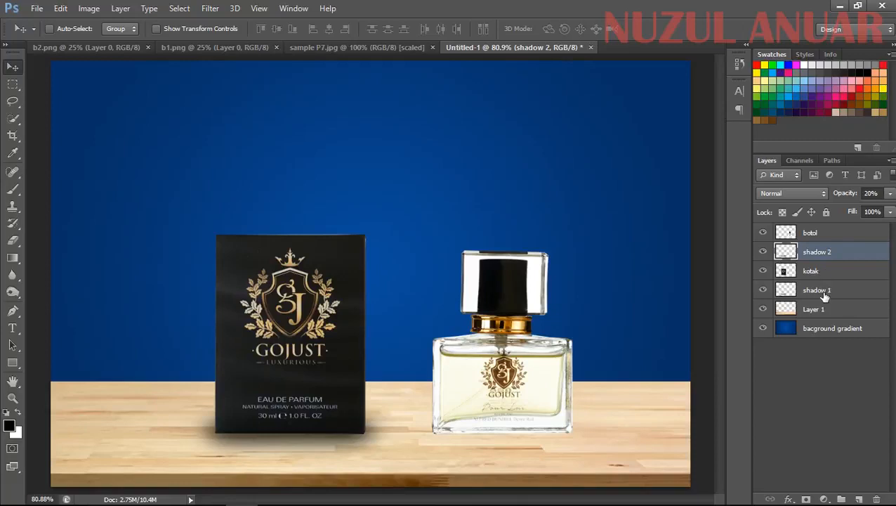
{"action": "left_click", "coordinate": [840, 499]}
{"action": "left_click", "coordinate": [813, 251]}
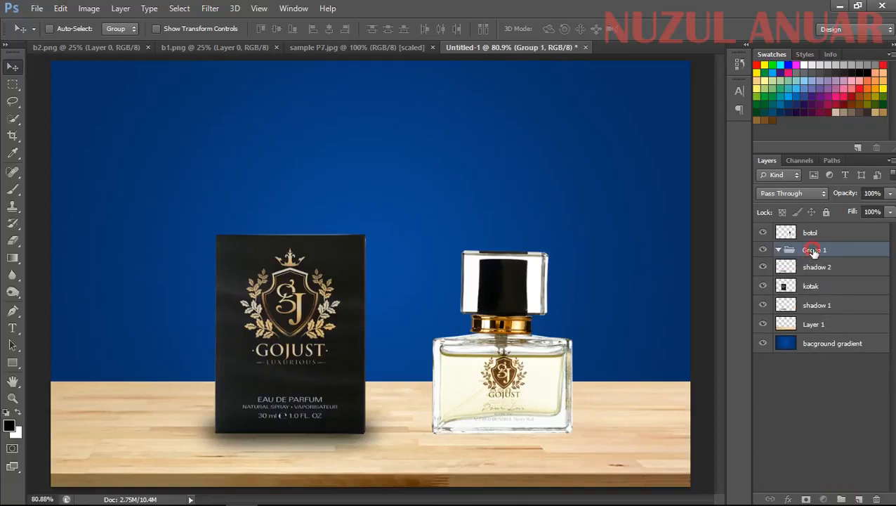
{"action": "double_click", "coordinate": [813, 250]}
{"action": "type", "text": "kotak"}
{"action": "left_click", "coordinate": [835, 286]}
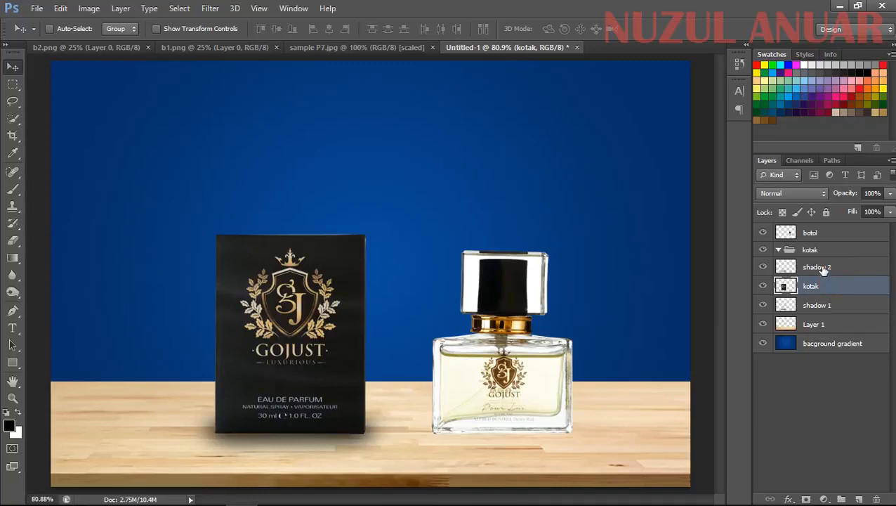
- Rename the "kotak" group "G kotak"
{"action": "left_click", "coordinate": [810, 251]}
{"action": "right_click", "coordinate": [810, 252]}
{"action": "left_click", "coordinate": [826, 253]}
{"action": "double_click", "coordinate": [811, 250]}
{"action": "left_click", "coordinate": [830, 250]}
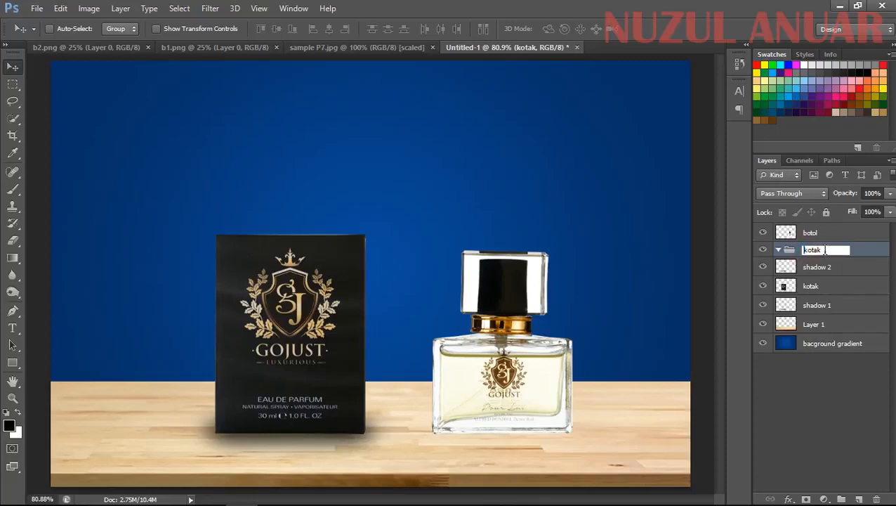
{"action": "type", "text": "G"}
{"action": "left_click", "coordinate": [792, 283]}
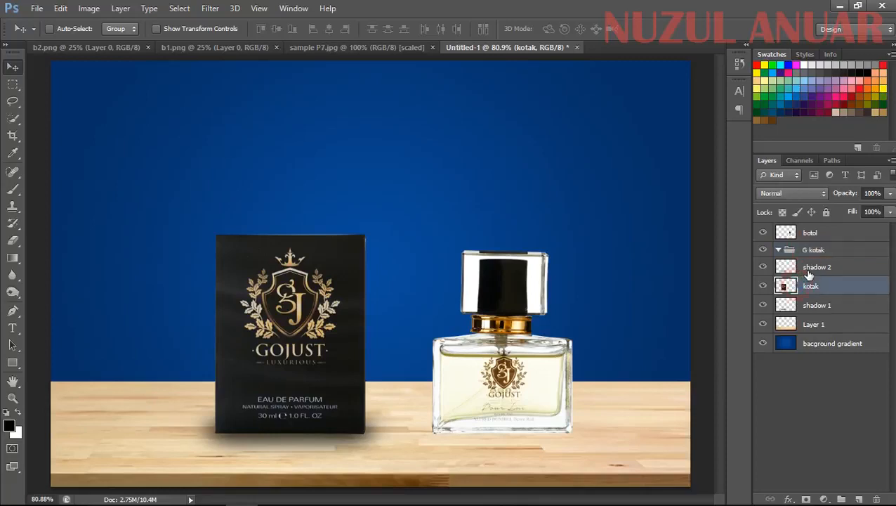
- Move the "shadow 2", "kotak" and "shadow 1" layers into the "G kotak" group
{"action": "left_click", "coordinate": [814, 251]}
{"action": "left_click", "coordinate": [815, 271]}
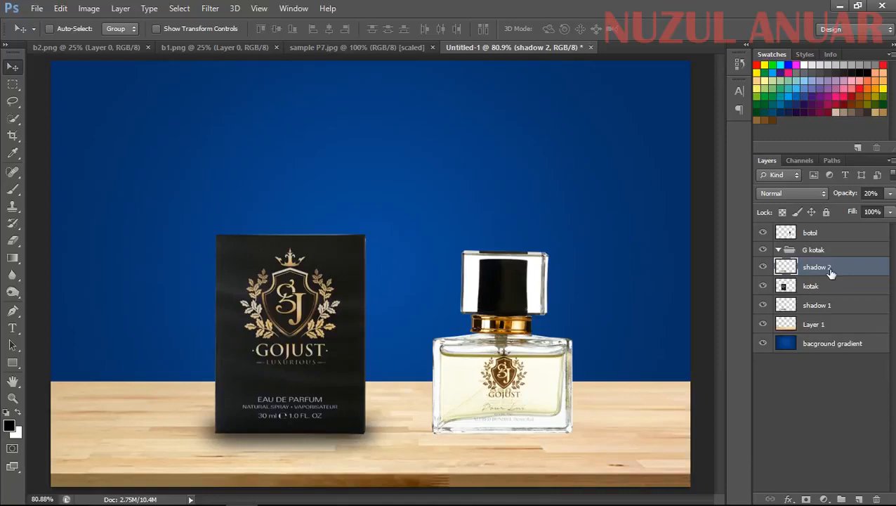
{"action": "left_click", "coordinate": [809, 307], "text": "shift"}
{"action": "left_click_drag", "start_coordinate": [811, 308], "coordinate": [819, 254]}
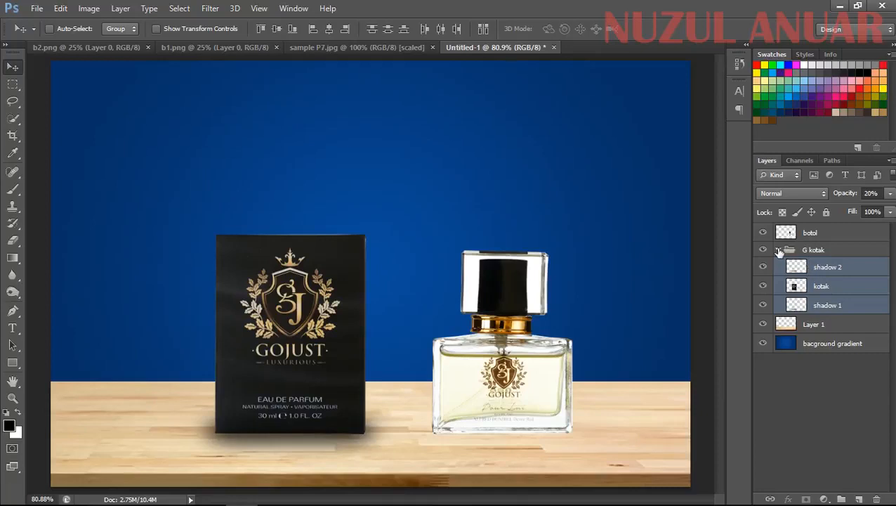
- Collapse the "G kotak" group and move the box with its shadows to the far left end of the table
{"action": "left_click", "coordinate": [778, 251]}
{"action": "left_click_drag", "start_coordinate": [330, 313], "coordinate": [184, 298]}
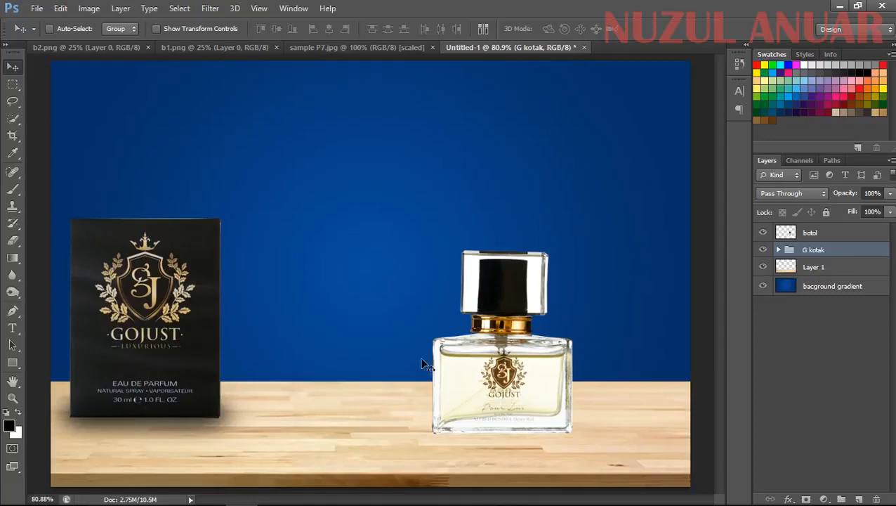
- Create a new layer named "shadow 1" and place it directly beneath the "botol" layer
{"action": "left_click", "coordinate": [814, 233]}
{"action": "left_click", "coordinate": [858, 499]}
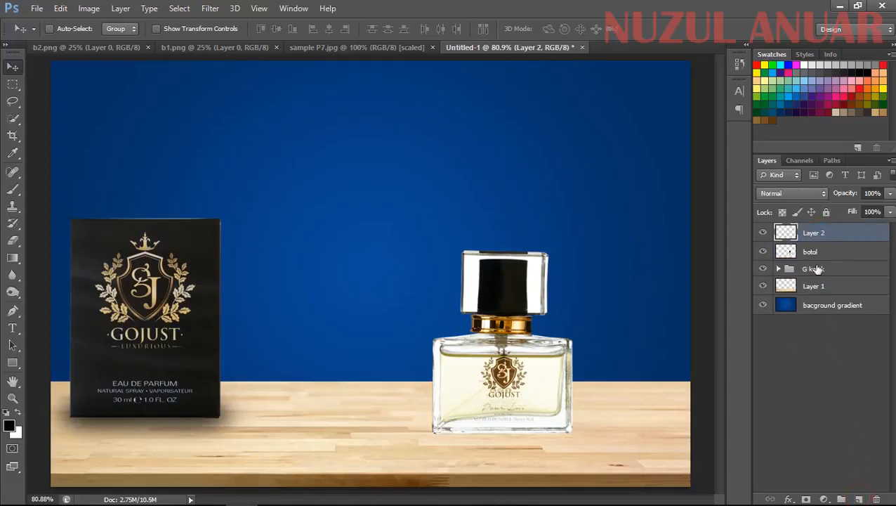
{"action": "double_click", "coordinate": [814, 232]}
{"action": "type", "text": "shadow 1"}
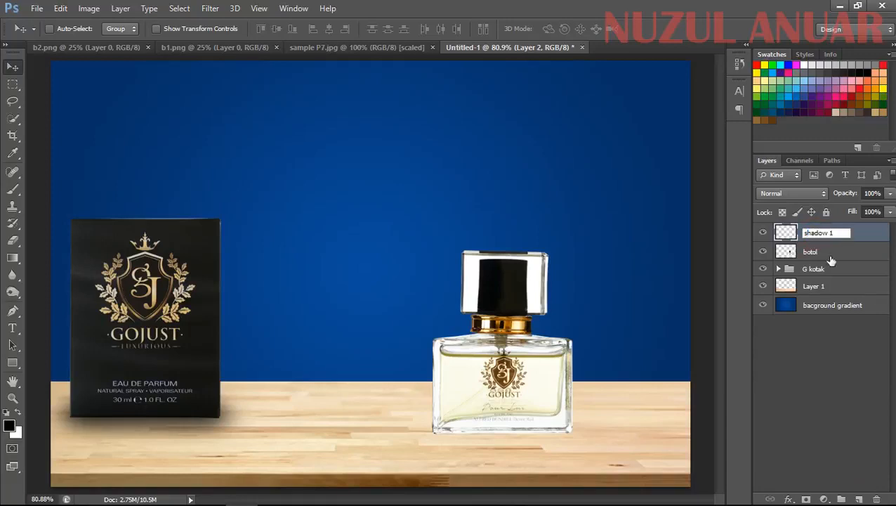
{"action": "left_click", "coordinate": [828, 255]}
{"action": "left_click", "coordinate": [796, 236]}
{"action": "left_click", "coordinate": [814, 252]}
{"action": "left_click_drag", "start_coordinate": [819, 242], "coordinate": [787, 252]}
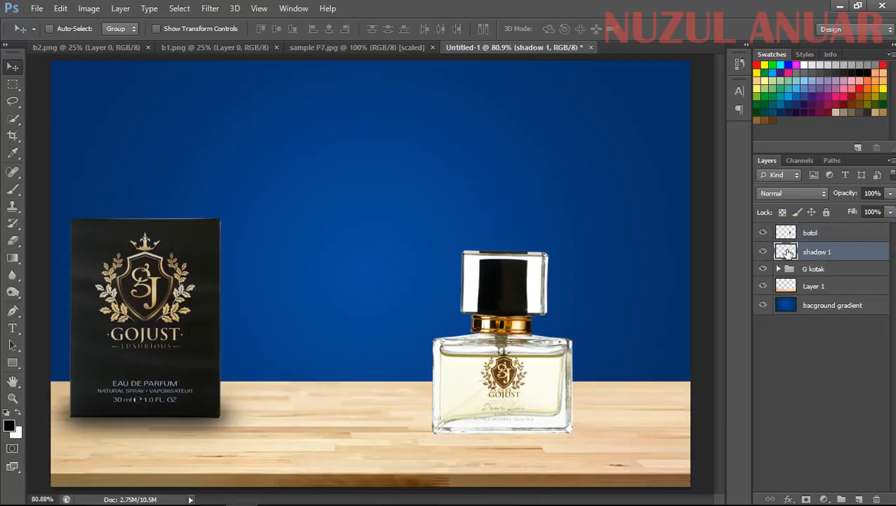
- Paint a soft black shadow along the bottle's base on "shadow 1" with a 92 px brush
{"action": "left_click", "coordinate": [12, 189]}
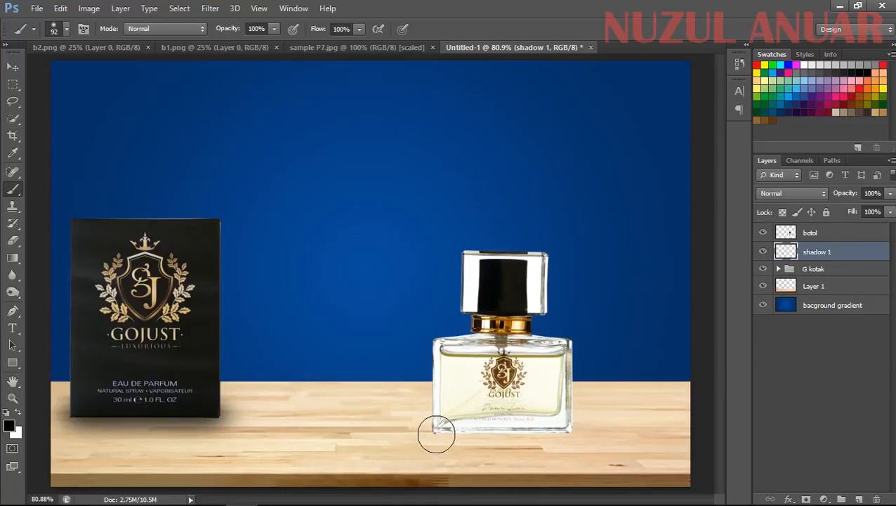
{"action": "left_click", "coordinate": [436, 432]}
{"action": "left_click_drag", "start_coordinate": [436, 431], "coordinate": [583, 426]}
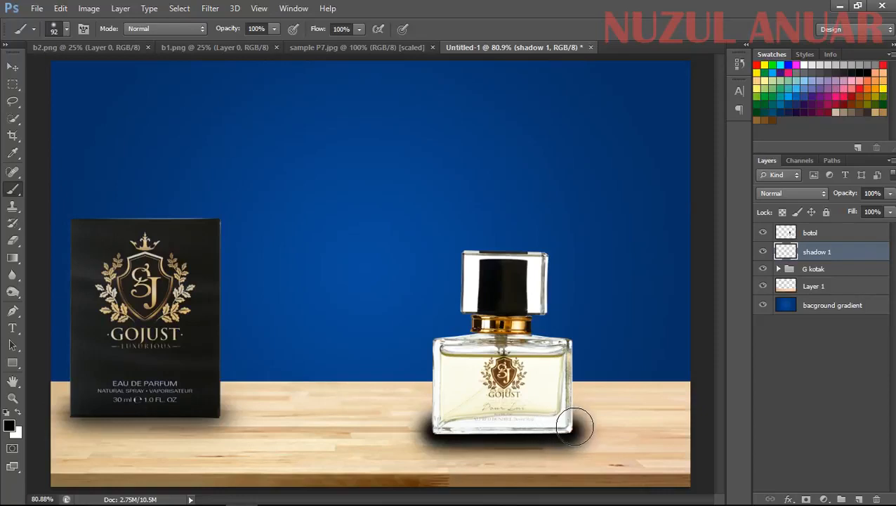
- Nudge the painted shadow sideways until it is centred under the bottle
{"action": "left_click", "coordinate": [12, 69]}
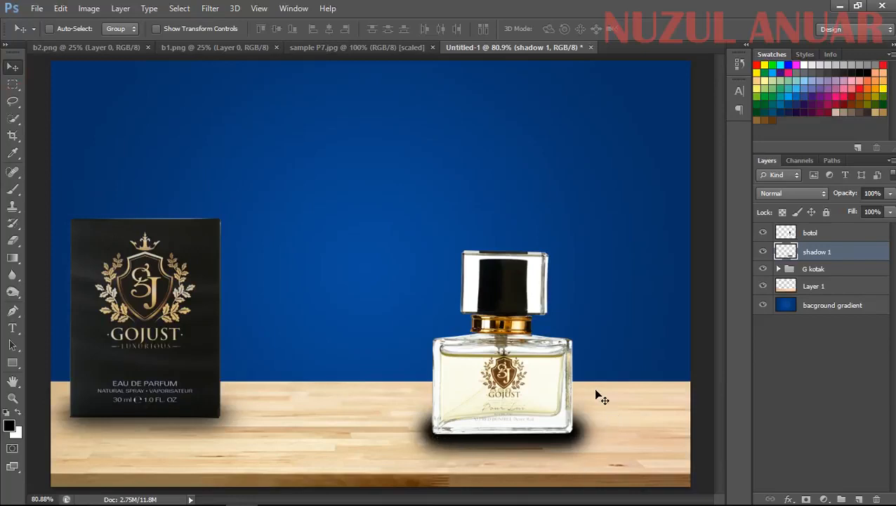
{"action": "key", "text": "Left"}
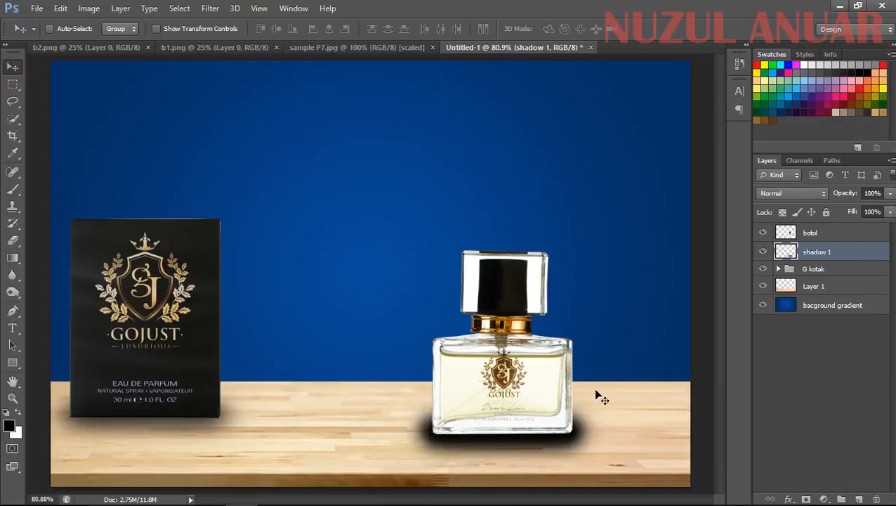
{"action": "key", "text": "Right"}
{"action": "key", "text": "Right"}
{"action": "key", "text": "Right"}
{"action": "key", "text": "Right"}
{"action": "key", "text": "Right"}
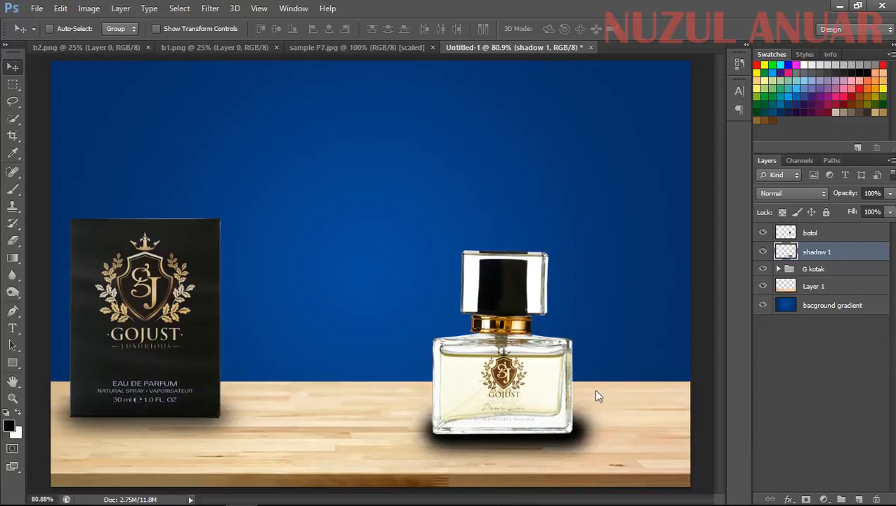
{"action": "key", "text": "Left"}
{"action": "key", "text": "Left"}
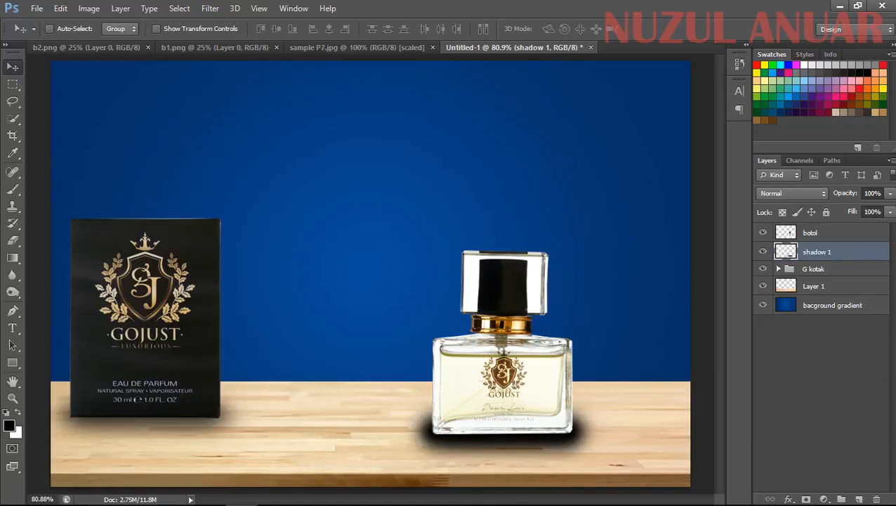
- Duplicate "shadow 1", place the copy above "botol" and rename it "shadow 2"
{"action": "left_click_drag", "start_coordinate": [848, 253], "coordinate": [858, 498]}
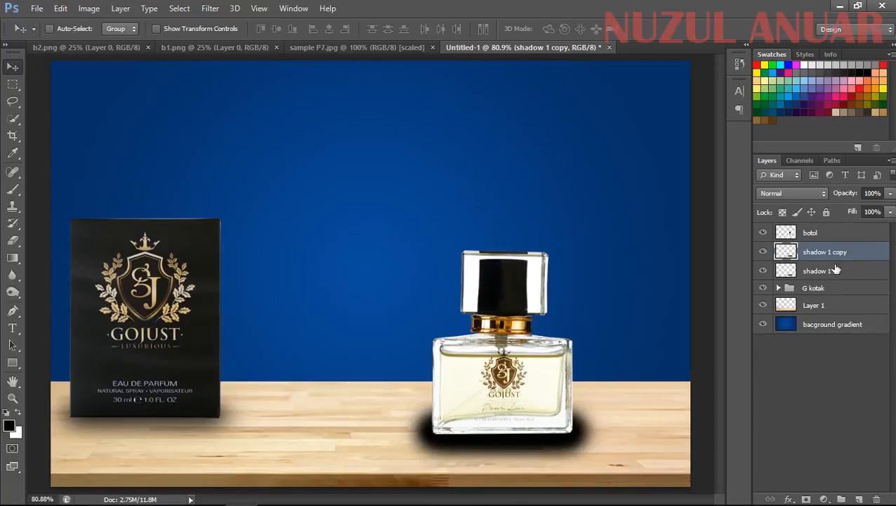
{"action": "left_click_drag", "start_coordinate": [831, 251], "coordinate": [869, 239]}
{"action": "double_click", "coordinate": [824, 233]}
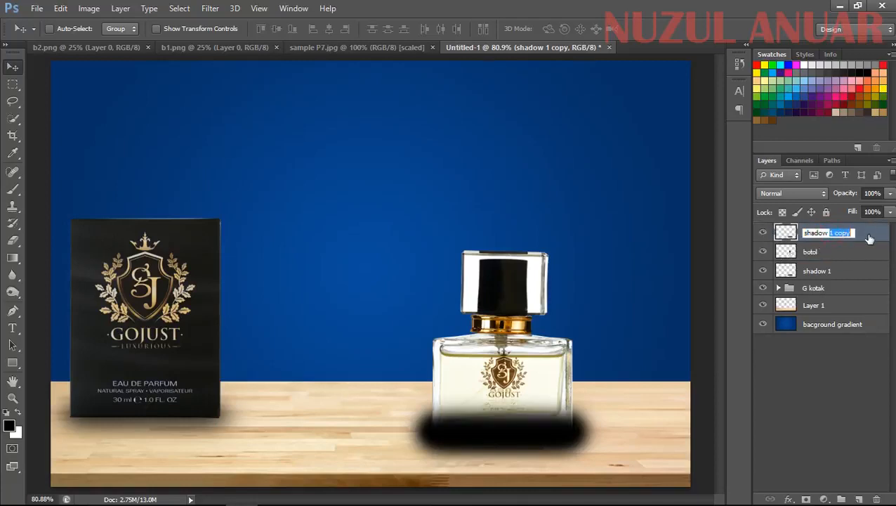
{"action": "type", "text": "2"}
{"action": "left_click", "coordinate": [834, 251]}
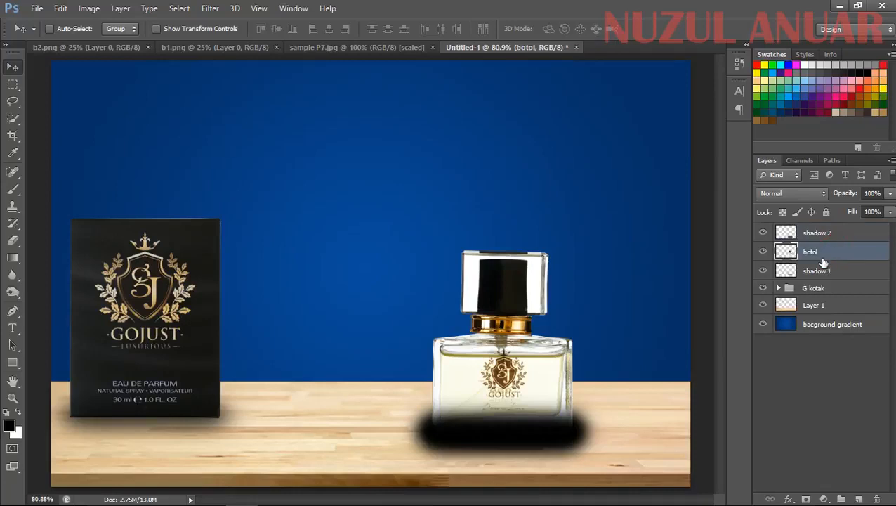
{"action": "left_click", "coordinate": [815, 236]}
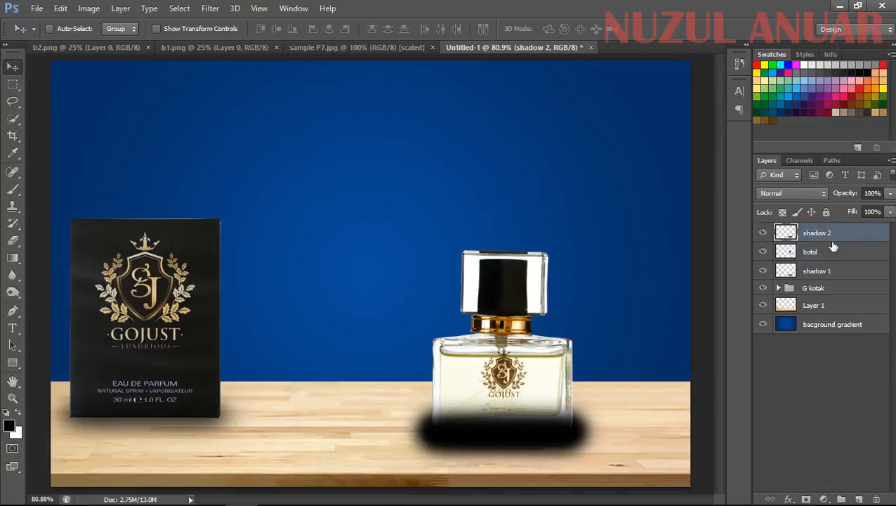
- Set the opacity of the unblurred "shadow 2" layer to 20%
{"action": "left_click", "coordinate": [871, 193]}
{"action": "type", "text": "20"}
{"action": "key", "text": "Return"}
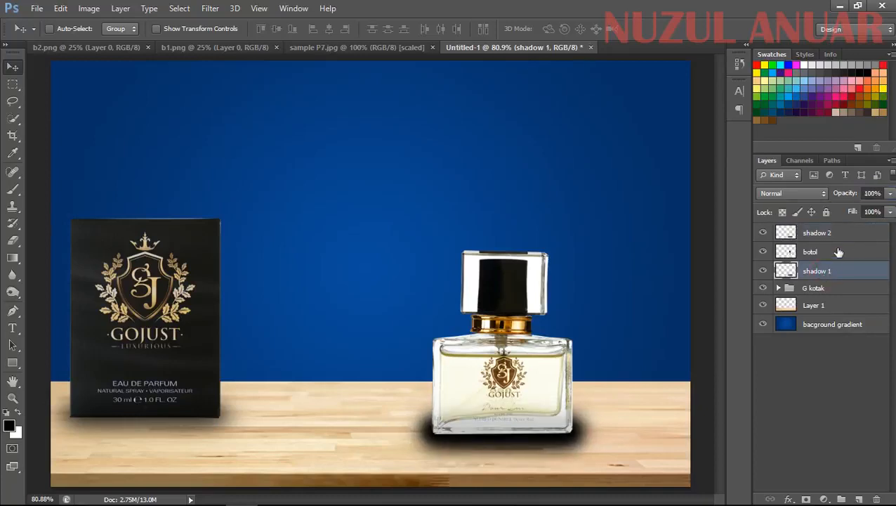
- Delete the unblurred "shadow 2" layer above the bottle
{"action": "left_click", "coordinate": [869, 192]}
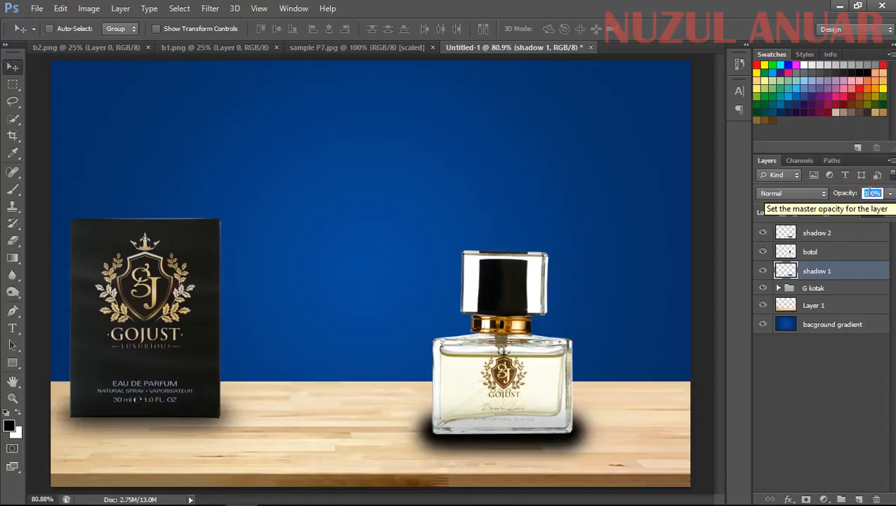
{"action": "left_click", "coordinate": [823, 255]}
{"action": "left_click", "coordinate": [823, 233]}
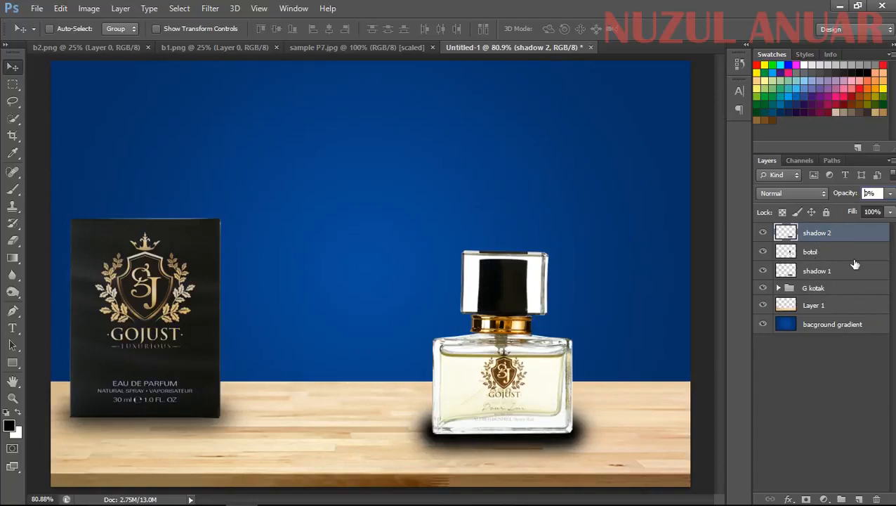
{"action": "left_click", "coordinate": [832, 238]}
{"action": "left_click", "coordinate": [829, 266]}
{"action": "left_click", "coordinate": [832, 233]}
{"action": "left_click_drag", "start_coordinate": [833, 232], "coordinate": [876, 499]}
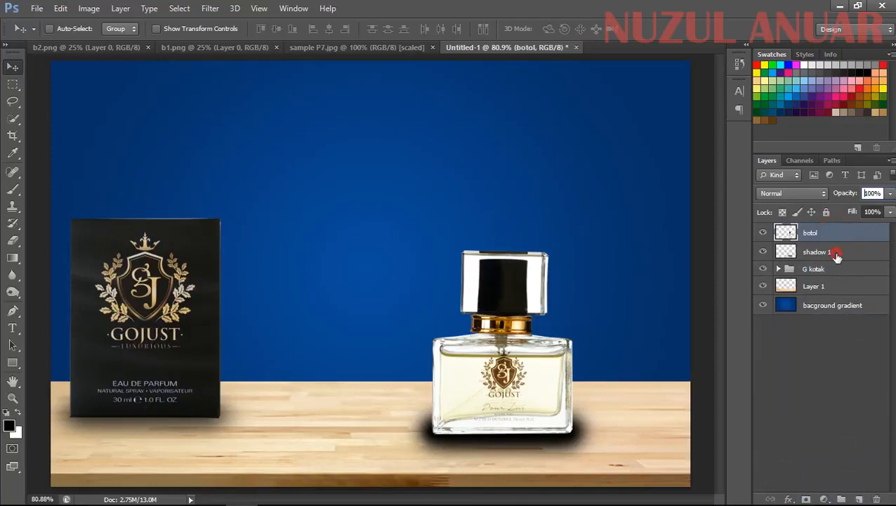
- Apply a Gaussian Blur with a radius of 18.2 pixels to the bottle's "shadow 1" layer
{"action": "left_click", "coordinate": [808, 251]}
{"action": "left_click", "coordinate": [206, 10]}
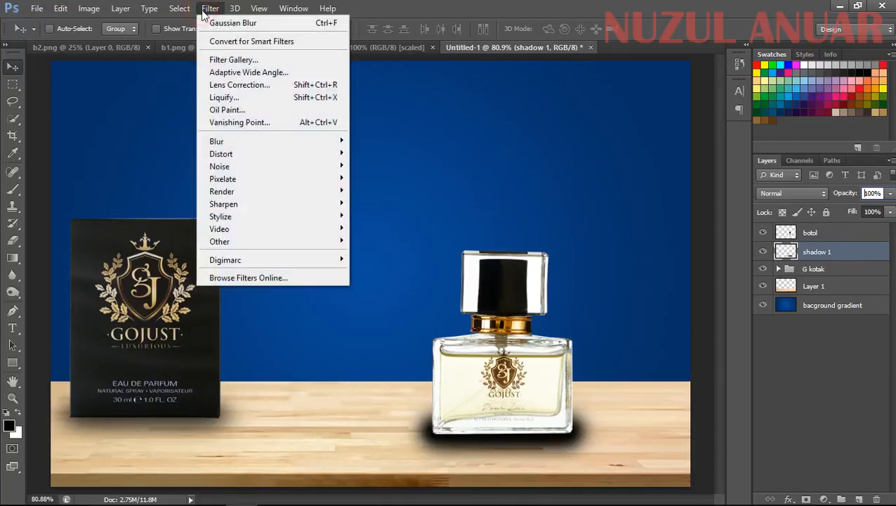
{"action": "mouse_move", "coordinate": [331, 144]}
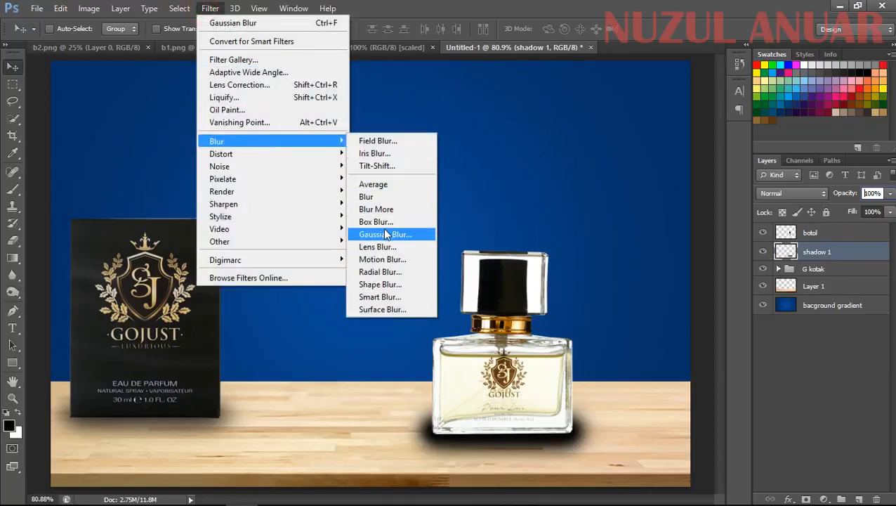
{"action": "left_click", "coordinate": [408, 233]}
{"action": "left_click", "coordinate": [523, 116]}
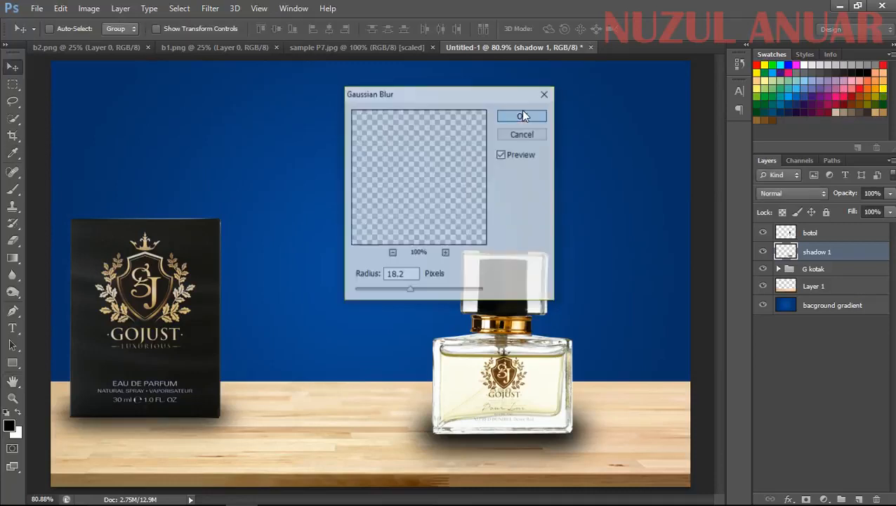
- Duplicate the blurred "shadow 1", move the copy above "botol" and name it "shadow 2"
{"action": "left_click_drag", "start_coordinate": [830, 252], "coordinate": [861, 496]}
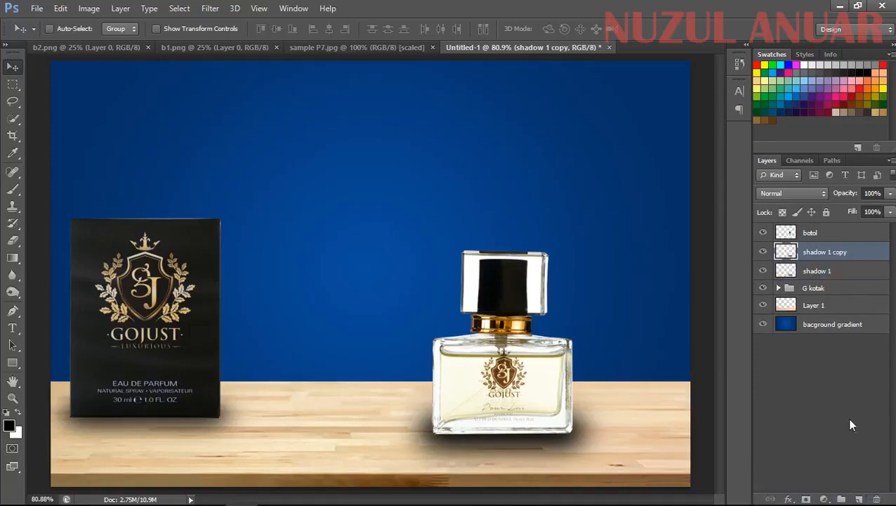
{"action": "double_click", "coordinate": [818, 252]}
{"action": "left_click_drag", "start_coordinate": [829, 252], "coordinate": [840, 233]}
{"action": "type", "text": "2"}
{"action": "key", "text": "Return"}
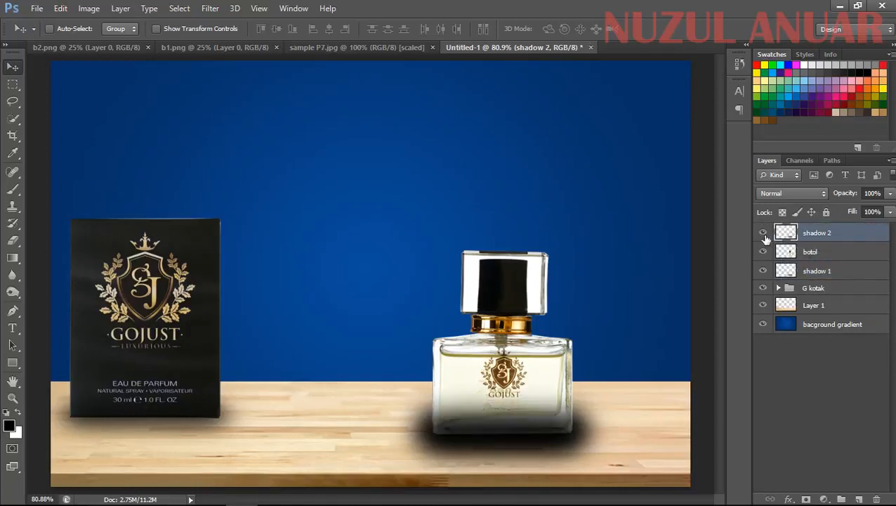
- Set the bottle shadows' opacity to 20% for "shadow 2" and 70% for "shadow 1"
{"action": "left_click", "coordinate": [868, 193]}
{"action": "left_click", "coordinate": [872, 192]}
{"action": "type", "text": "20"}
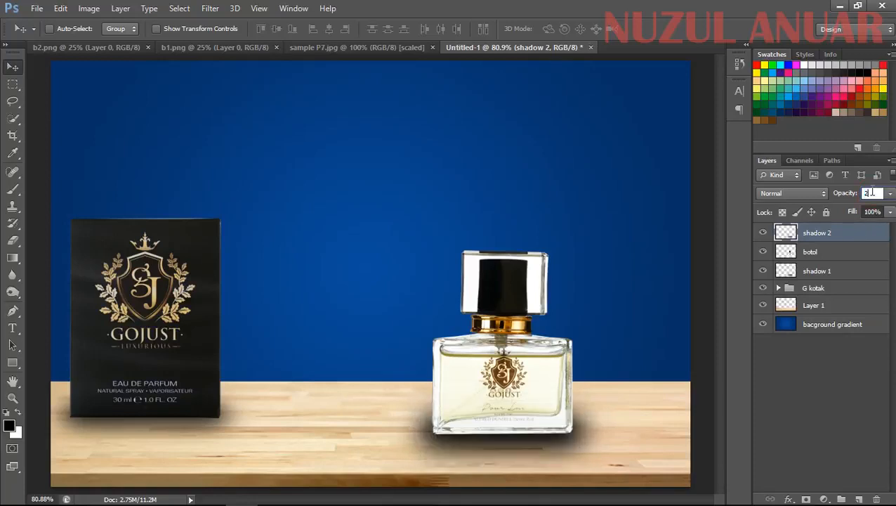
{"action": "left_click", "coordinate": [811, 251]}
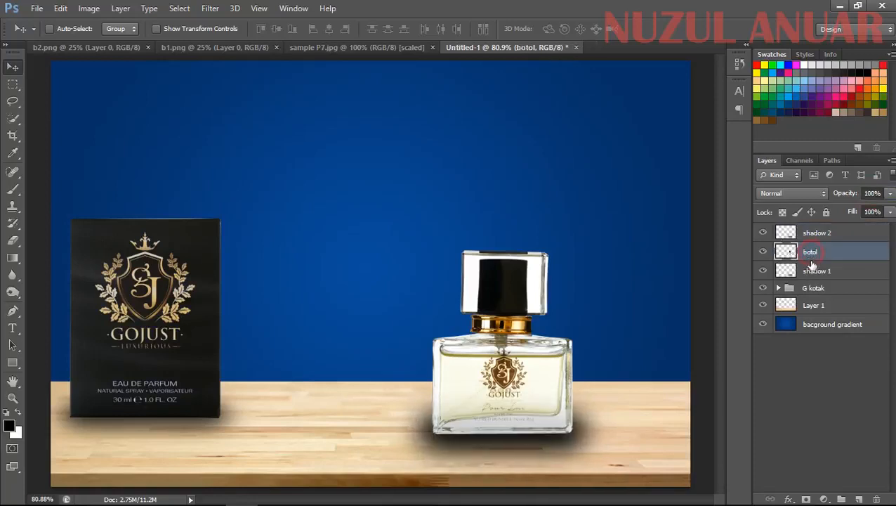
{"action": "left_click", "coordinate": [814, 270]}
{"action": "left_click", "coordinate": [872, 192]}
{"action": "type", "text": "70"}
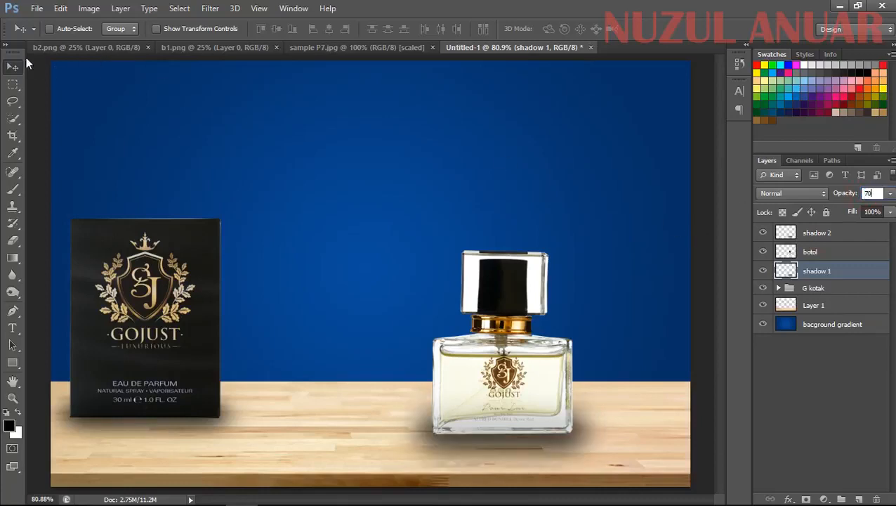
- Free-transform "shadow 1" and "shadow 2" together, narrowing them from both sides to about 90% width under the bottle
{"action": "left_click", "coordinate": [820, 233]}
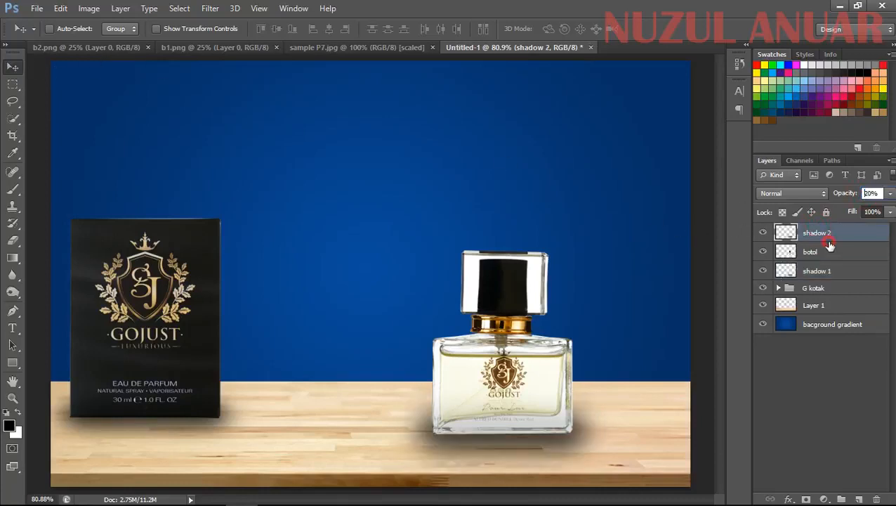
{"action": "left_click", "coordinate": [827, 251]}
{"action": "left_click", "coordinate": [817, 269]}
{"action": "left_click", "coordinate": [823, 234]}
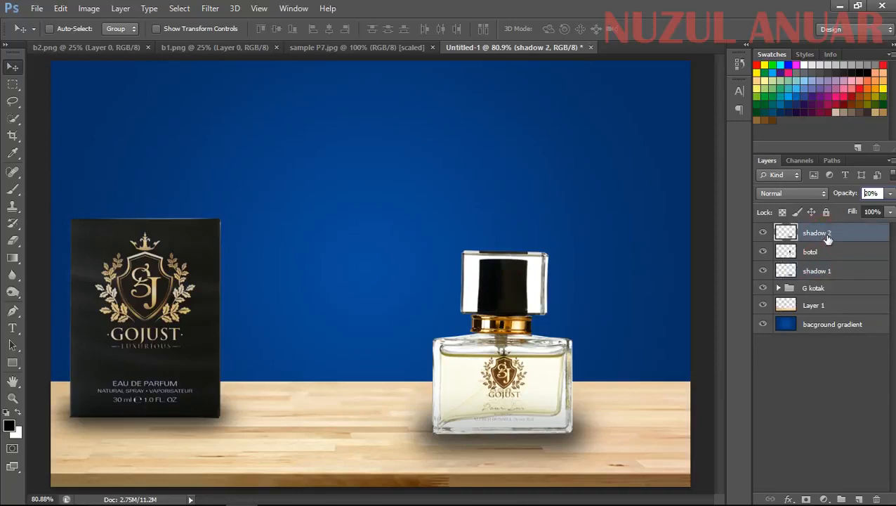
{"action": "left_click", "coordinate": [822, 274], "text": "ctrl"}
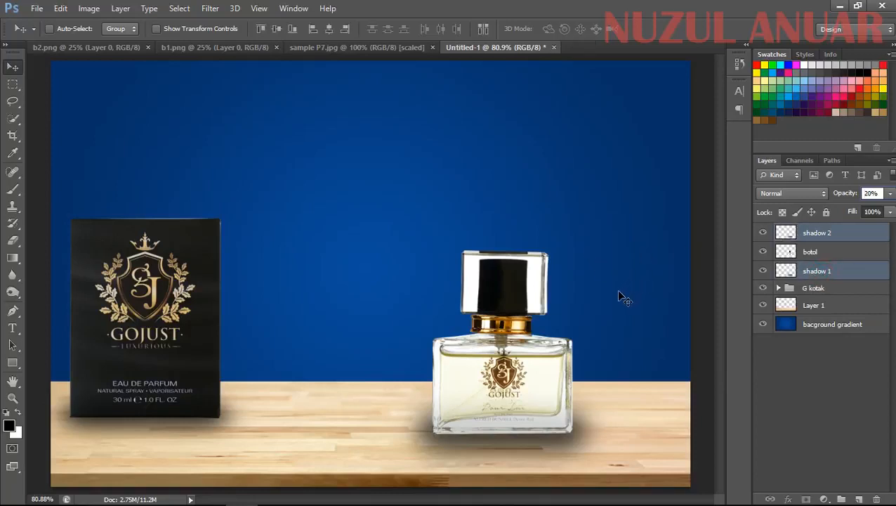
{"action": "key", "text": "ctrl+t"}
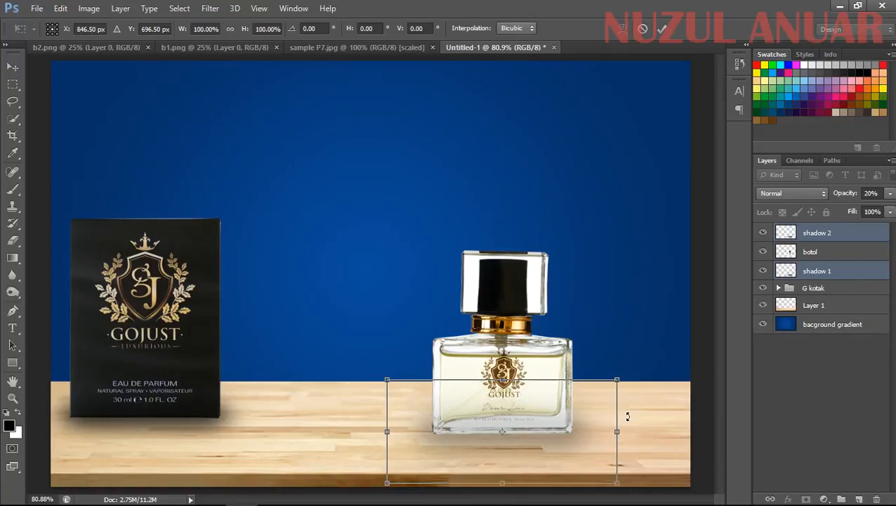
{"action": "left_click_drag", "start_coordinate": [618, 431], "coordinate": [607, 431]}
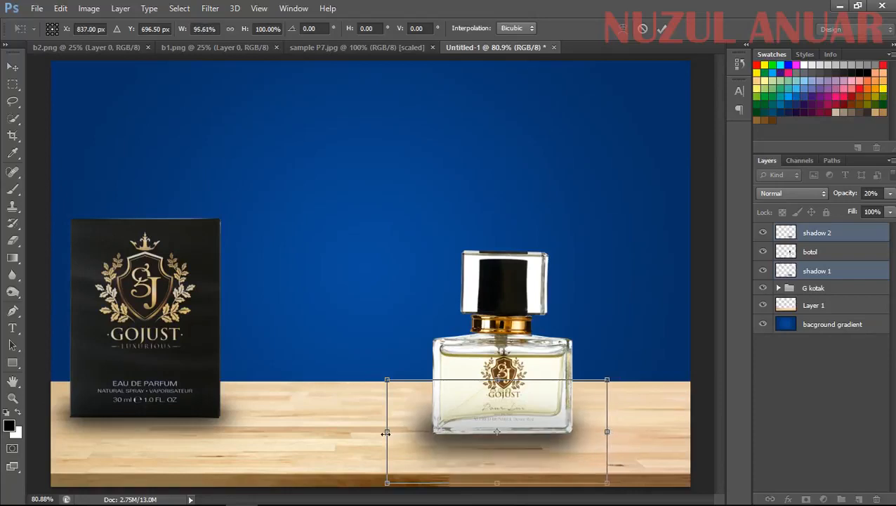
{"action": "left_click_drag", "start_coordinate": [386, 433], "coordinate": [398, 433]}
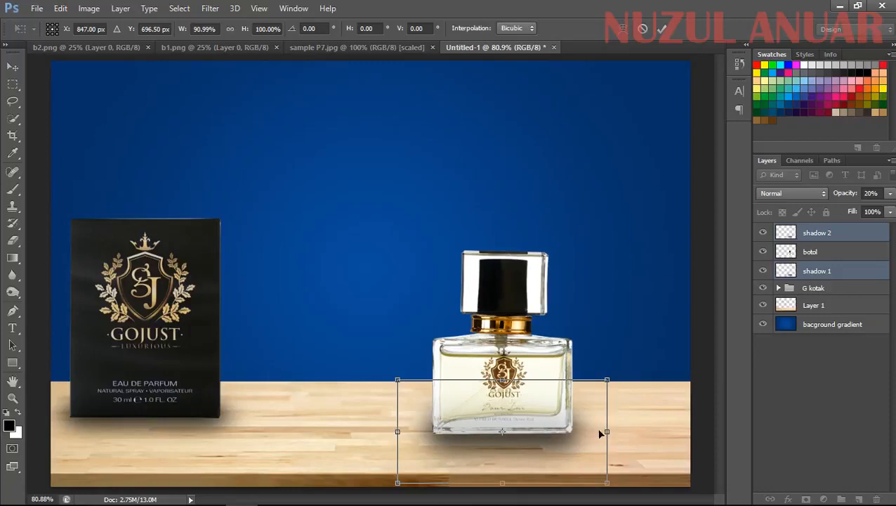
{"action": "left_click_drag", "start_coordinate": [606, 428], "coordinate": [604, 429]}
- Flatten the two bottle shadows to about 53% height around the bottle's base and apply the transformation
{"action": "left_click_drag", "start_coordinate": [505, 482], "coordinate": [500, 467]}
{"action": "left_click_drag", "start_coordinate": [502, 380], "coordinate": [501, 396]}
{"action": "left_click_drag", "start_coordinate": [501, 467], "coordinate": [501, 458]}
{"action": "left_click_drag", "start_coordinate": [502, 398], "coordinate": [500, 405]}
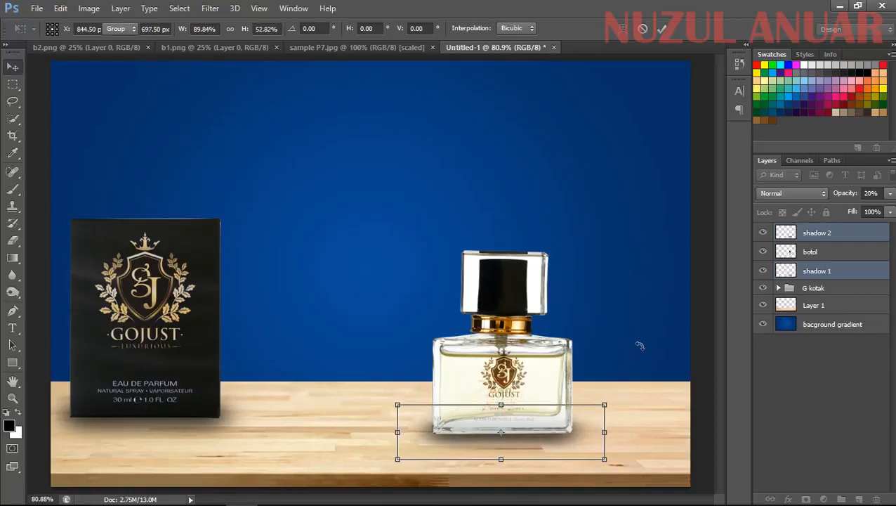
{"action": "key", "text": "Return"}
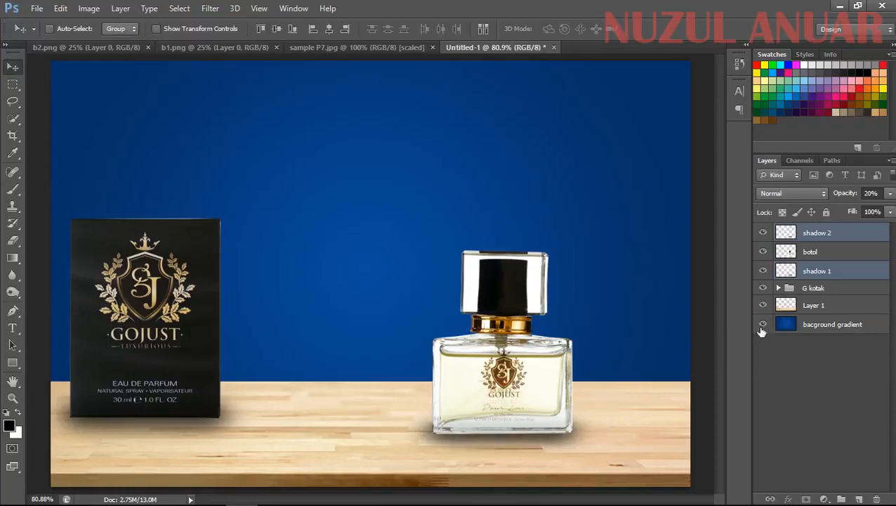
- Create a new layer group above "shadow 2" and name it "G botol"
{"action": "left_click_drag", "start_coordinate": [816, 254], "coordinate": [819, 242]}
{"action": "left_click", "coordinate": [820, 242]}
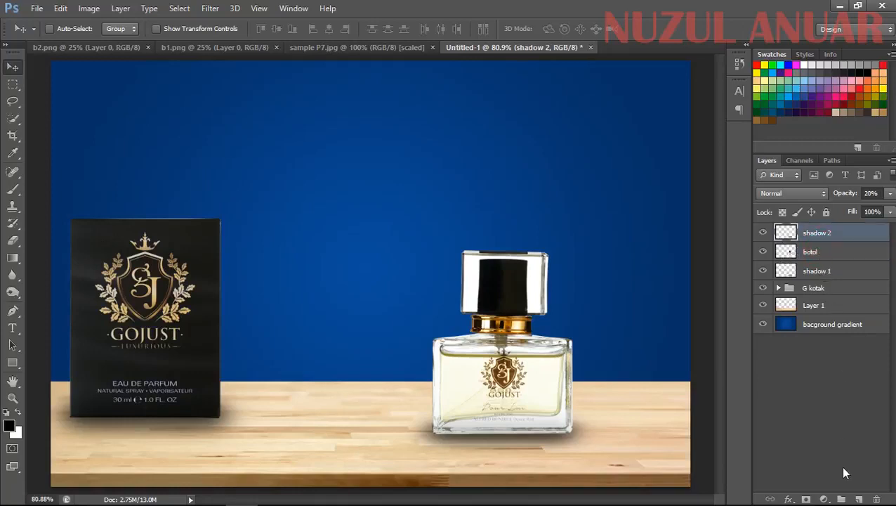
{"action": "left_click", "coordinate": [840, 498]}
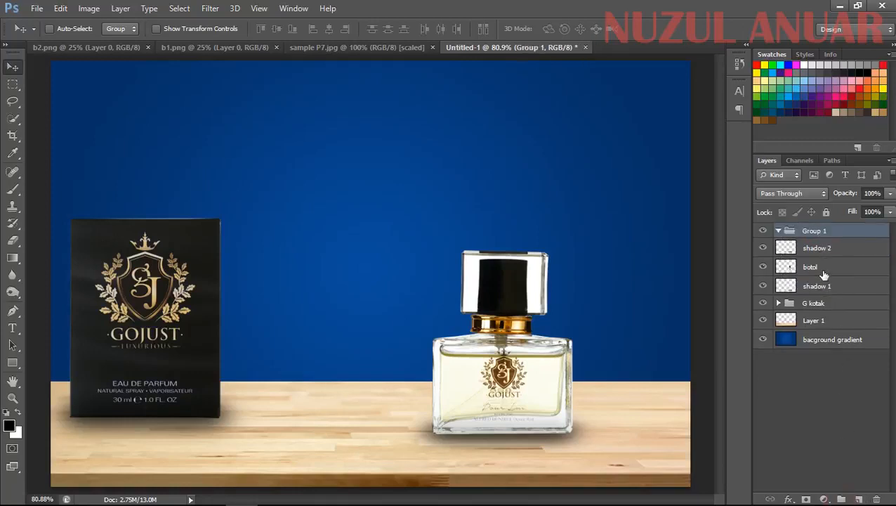
{"action": "double_click", "coordinate": [816, 230]}
{"action": "type", "text": "G botol"}
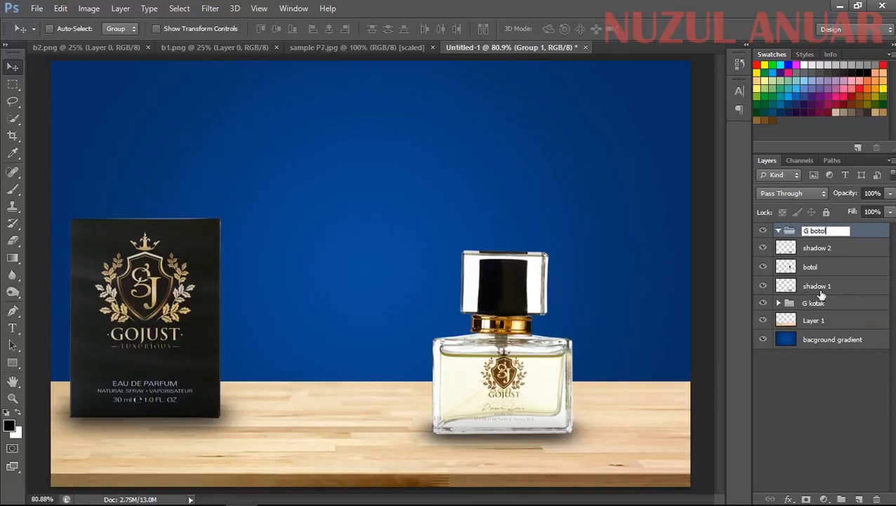
- Move "shadow 2", "botol" and "shadow 1" into "G botol" and place the group in front of the box's lower right corner
{"action": "left_click", "coordinate": [815, 292]}
{"action": "left_click", "coordinate": [827, 253]}
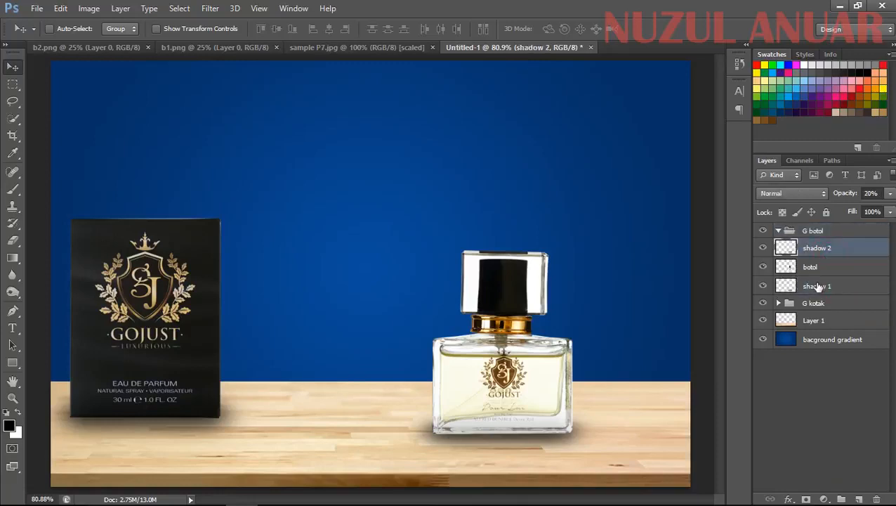
{"action": "left_click", "coordinate": [817, 286], "text": "shift"}
{"action": "left_click_drag", "start_coordinate": [814, 252], "coordinate": [811, 231]}
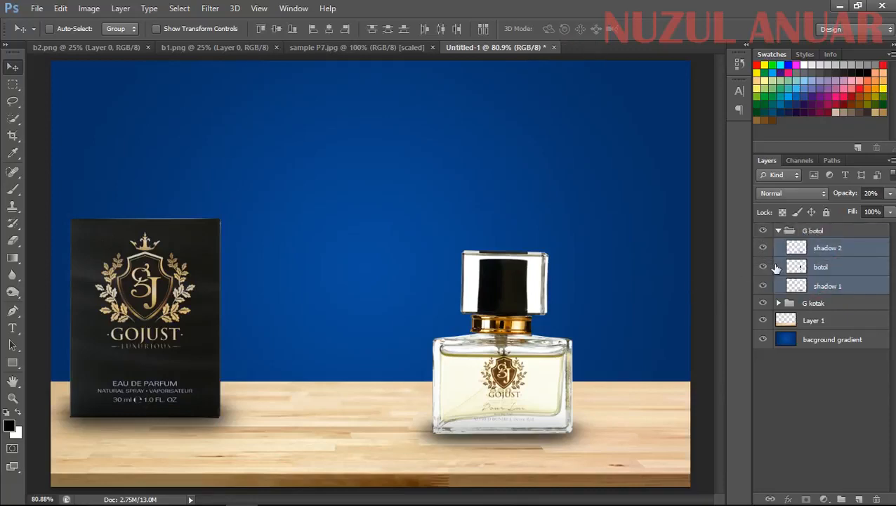
{"action": "left_click", "coordinate": [778, 230]}
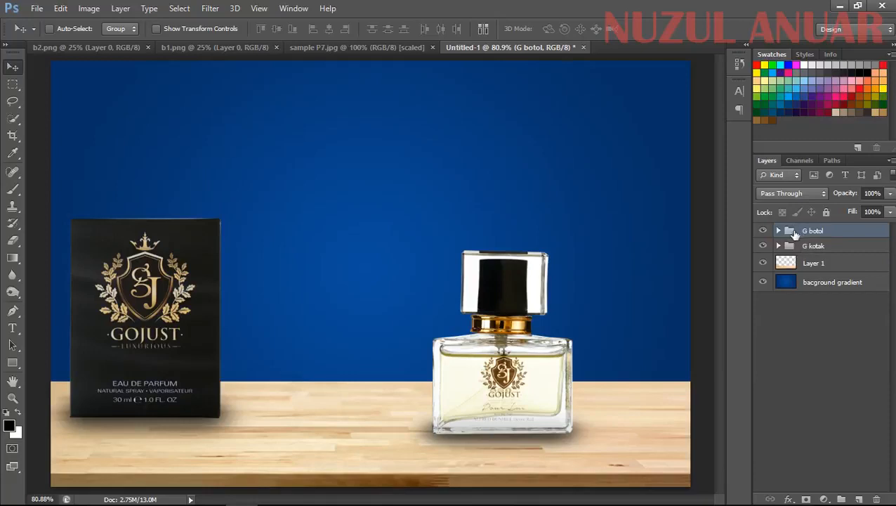
{"action": "left_click_drag", "start_coordinate": [529, 357], "coordinate": [238, 368]}
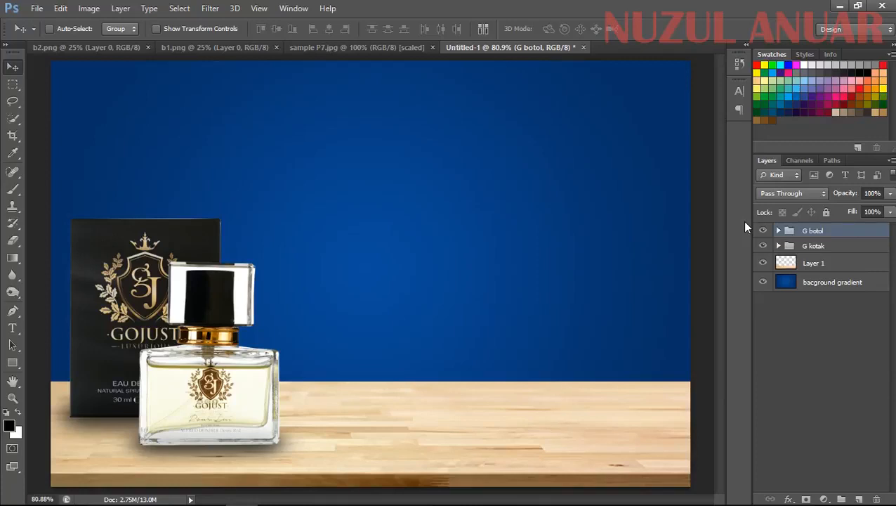
- Create a new layer group above "G botol" and name it "G shadow"
{"action": "left_click", "coordinate": [818, 242]}
{"action": "left_click", "coordinate": [824, 232]}
{"action": "left_click", "coordinate": [820, 243]}
{"action": "left_click", "coordinate": [825, 233]}
{"action": "left_click", "coordinate": [839, 498]}
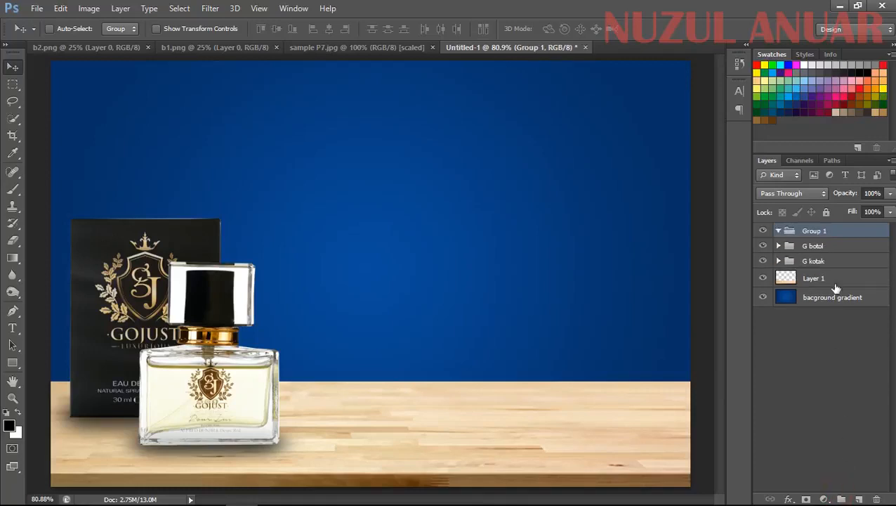
{"action": "left_click", "coordinate": [814, 231]}
{"action": "double_click", "coordinate": [815, 232]}
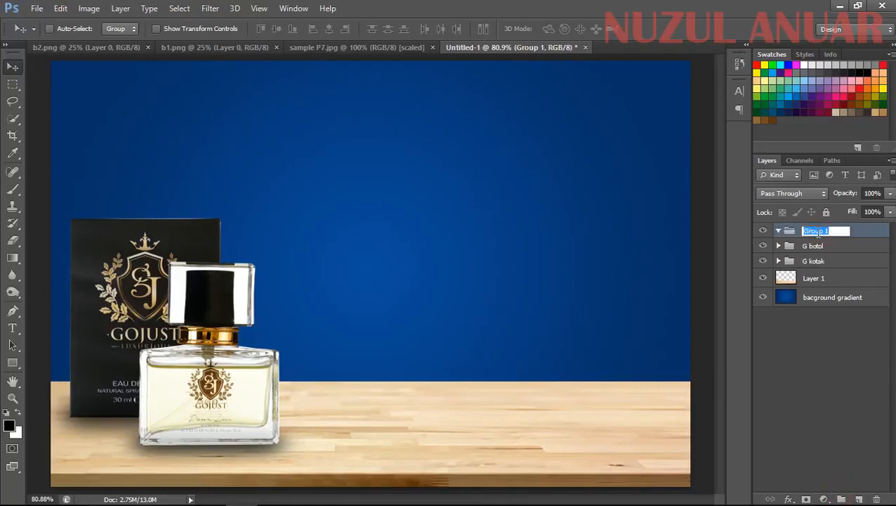
{"action": "type", "text": "g"}
{"action": "left_click", "coordinate": [864, 284]}
- Move the "G botol" and "G kotak" groups into "G shadow" and collapse it
{"action": "left_click", "coordinate": [815, 247]}
{"action": "left_click", "coordinate": [822, 262], "text": "shift"}
{"action": "left_click_drag", "start_coordinate": [821, 262], "coordinate": [805, 241]}
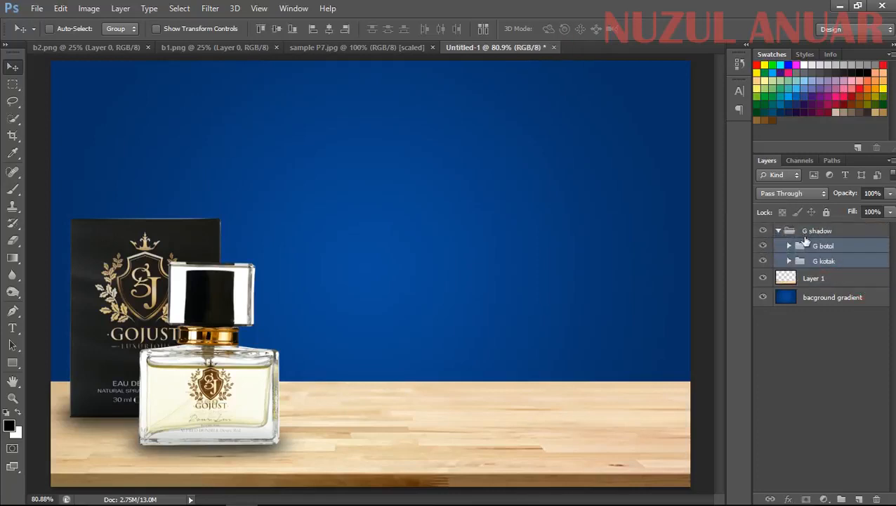
{"action": "left_click", "coordinate": [778, 230]}
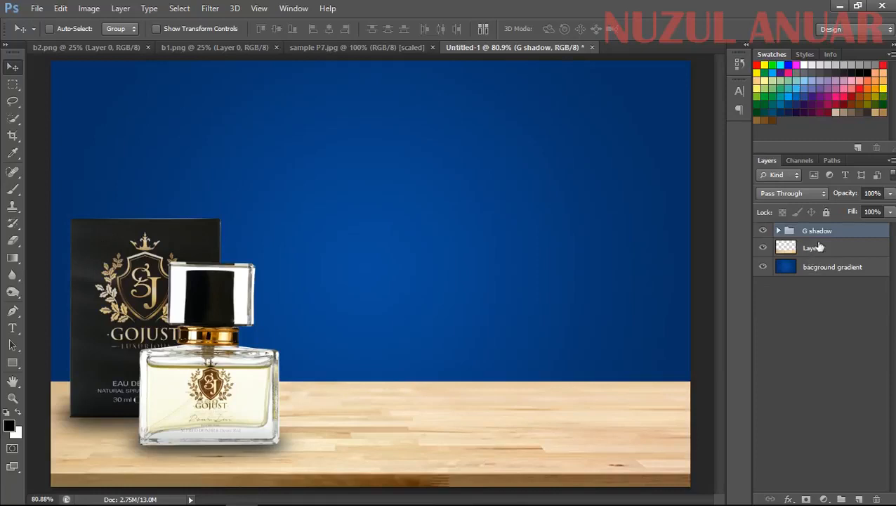
- Duplicate the "G shadow" group and move the copy straight across to the right end of the table
{"action": "left_click_drag", "start_coordinate": [863, 231], "coordinate": [858, 499]}
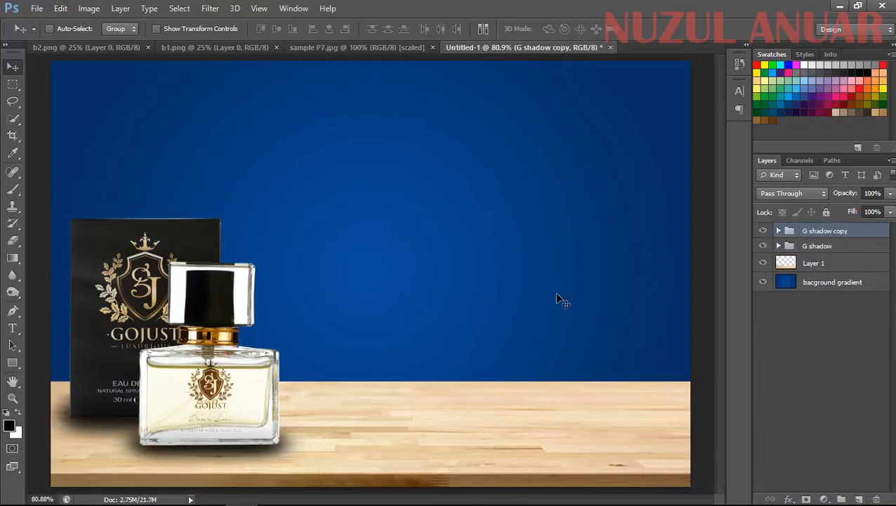
{"action": "left_click_drag", "start_coordinate": [246, 347], "coordinate": [523, 358]}
{"action": "key", "text": "ctrl+z"}
{"action": "left_click_drag", "start_coordinate": [232, 354], "coordinate": [568, 372]}
{"action": "key", "text": "ctrl+z"}
{"action": "left_click_drag", "start_coordinate": [180, 361], "coordinate": [562, 336]}
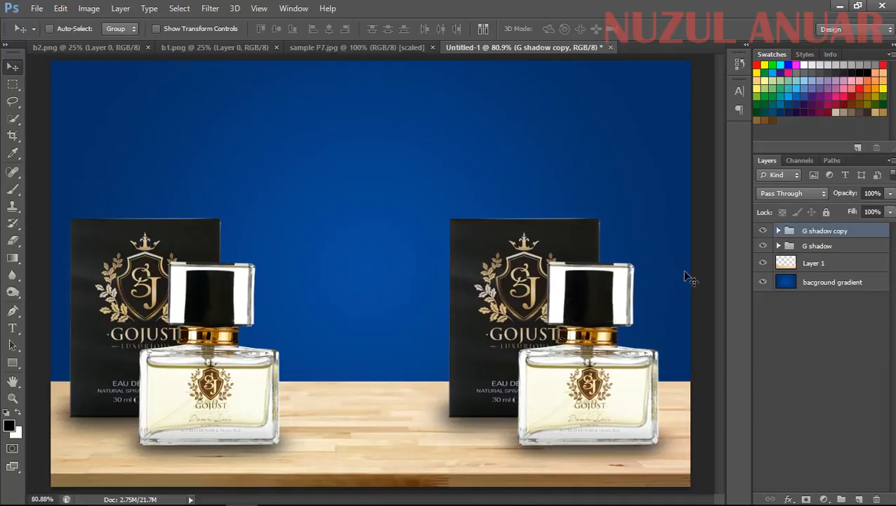
- Rename the duplicated group as "G reflection"
{"action": "double_click", "coordinate": [811, 230]}
{"action": "left_click_drag", "start_coordinate": [836, 231], "coordinate": [869, 235]}
{"action": "type", "text": "ref"}
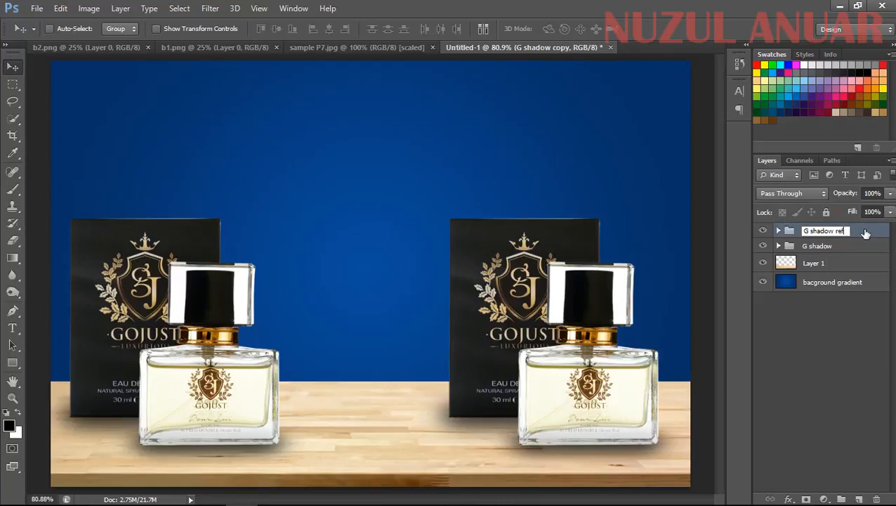
{"action": "left_click_drag", "start_coordinate": [849, 231], "coordinate": [813, 231]}
{"action": "type", "text": "r"}
{"action": "left_click", "coordinate": [817, 306]}
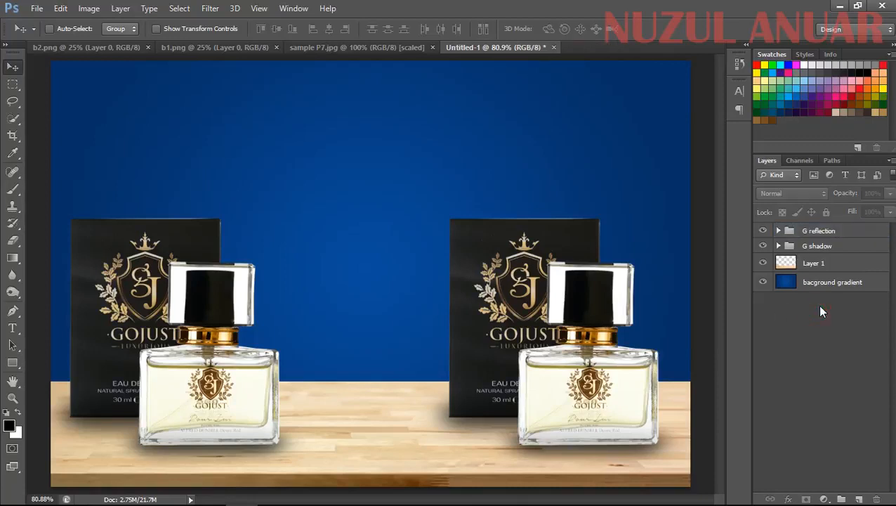
- Delete the "shadow 1" and "shadow 2" layers from both the bottle and box groups inside "G reflection"
{"action": "left_click", "coordinate": [777, 231]}
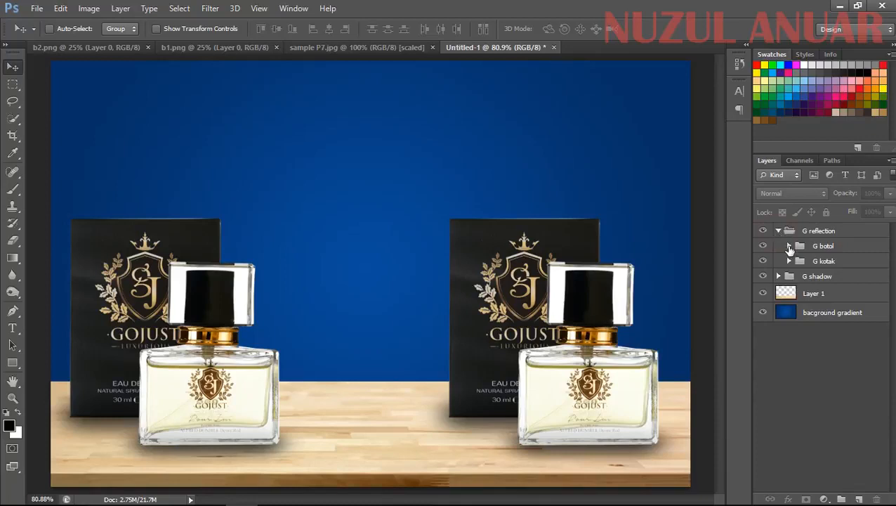
{"action": "left_click", "coordinate": [789, 246]}
{"action": "left_click", "coordinate": [784, 322]}
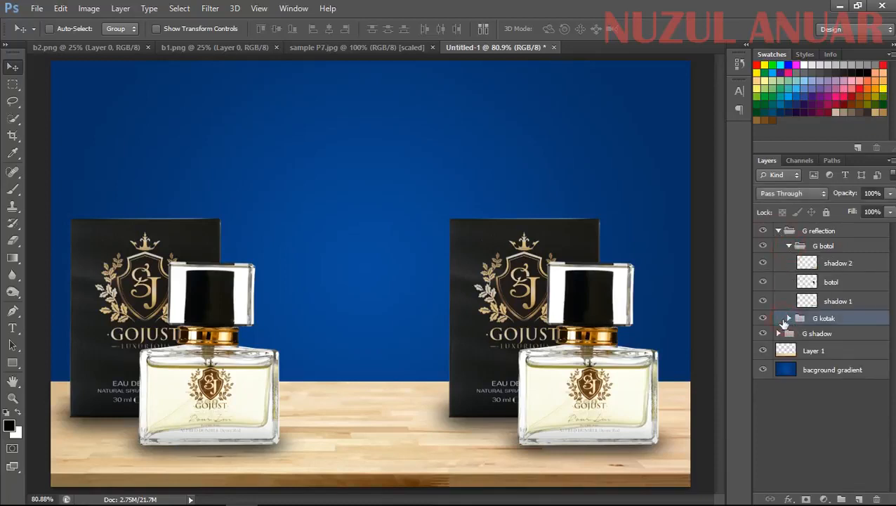
{"action": "left_click", "coordinate": [789, 318]}
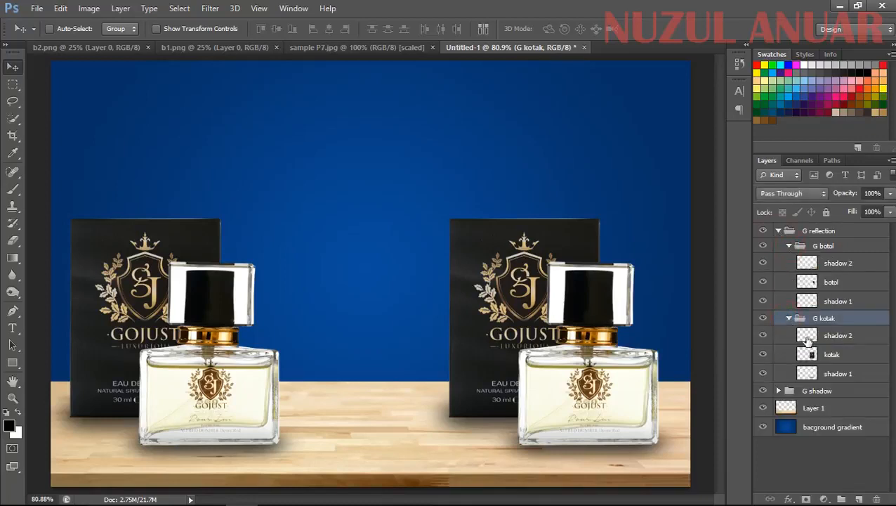
{"action": "left_click", "coordinate": [847, 337]}
{"action": "left_click", "coordinate": [838, 263]}
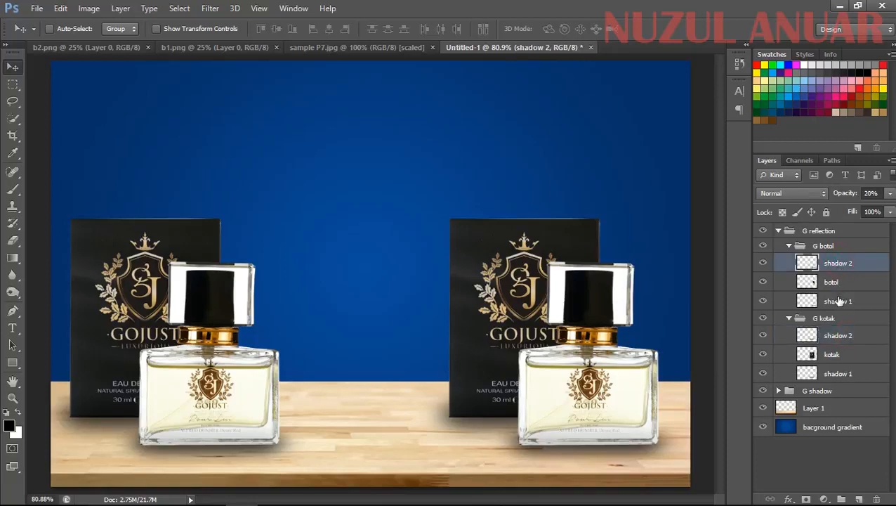
{"action": "left_click", "coordinate": [836, 301], "text": "ctrl"}
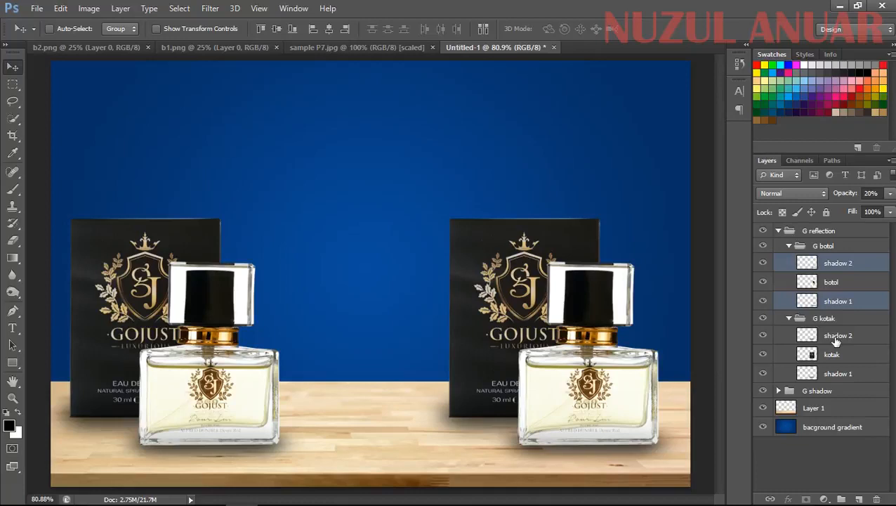
{"action": "left_click", "coordinate": [835, 336], "text": "ctrl"}
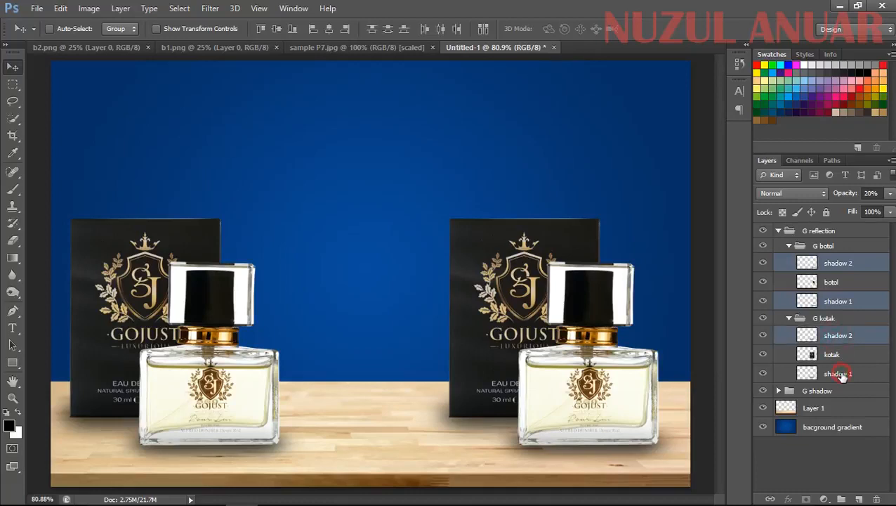
{"action": "left_click", "coordinate": [841, 374], "text": "ctrl"}
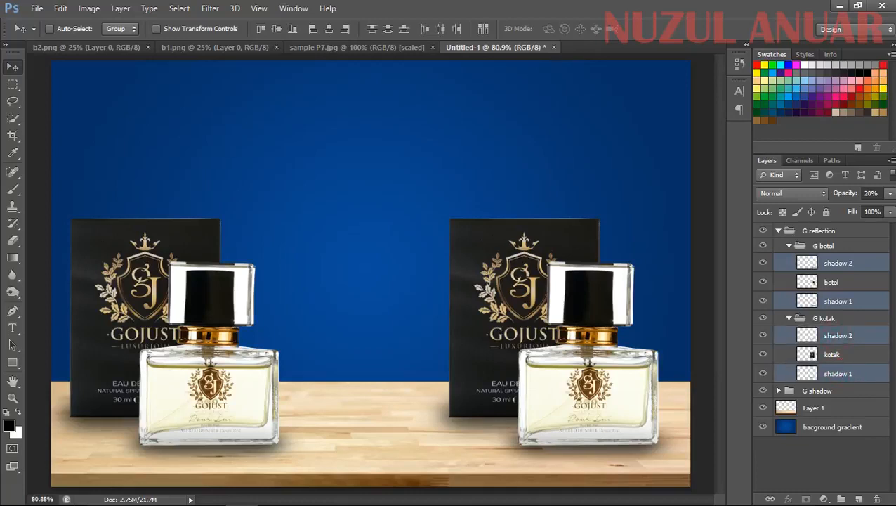
{"action": "key", "text": "Delete"}
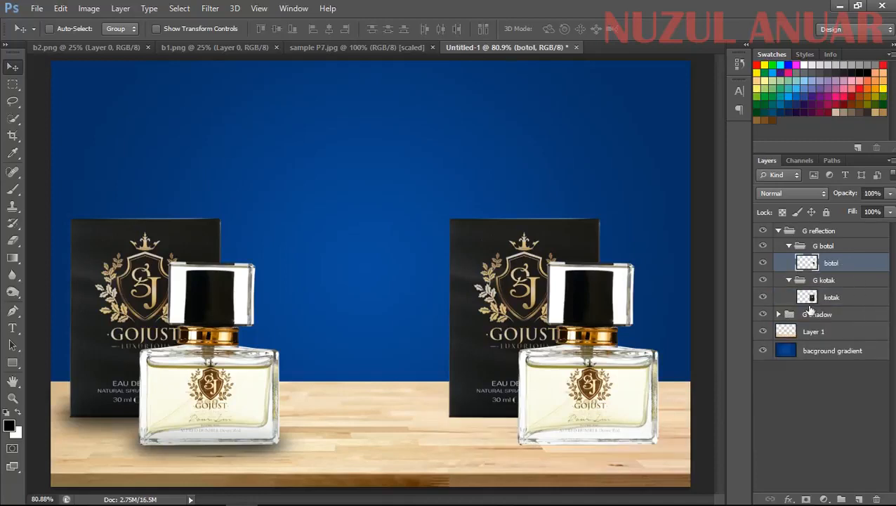
- Hide the "G shadow" group and move "G reflection" up onto the left half of the blue background
{"action": "left_click", "coordinate": [839, 298]}
{"action": "left_click", "coordinate": [828, 261]}
{"action": "left_click", "coordinate": [836, 297]}
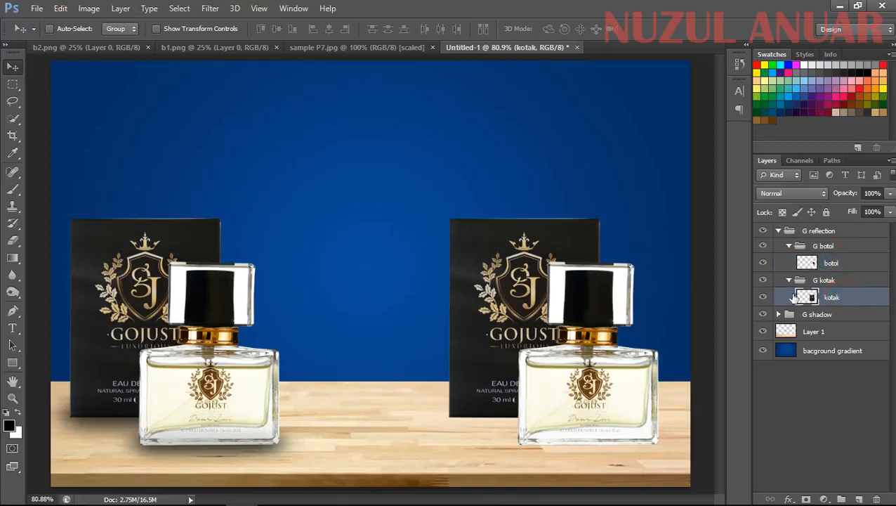
{"action": "left_click", "coordinate": [838, 263]}
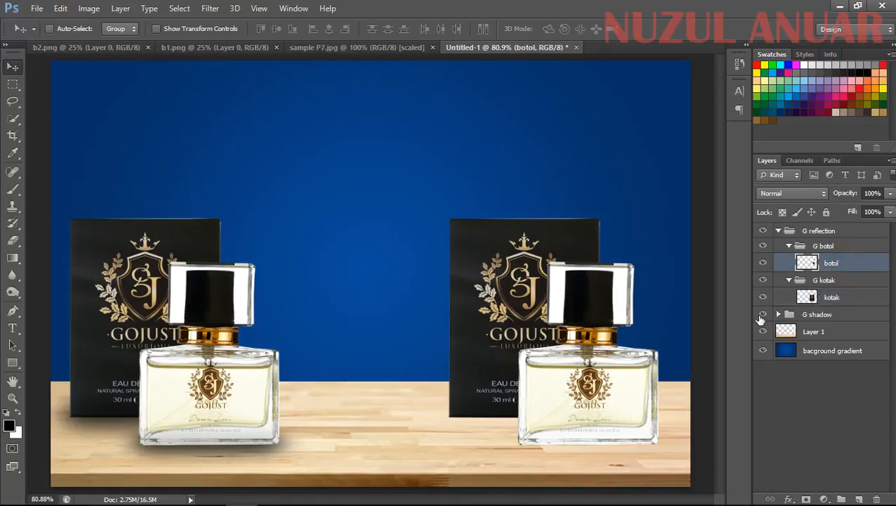
{"action": "left_click", "coordinate": [762, 315]}
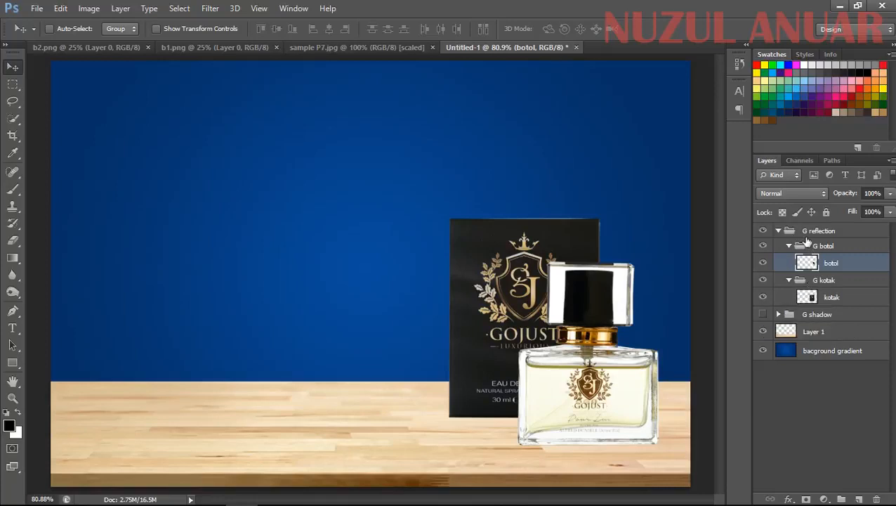
{"action": "left_click", "coordinate": [831, 233]}
{"action": "left_click_drag", "start_coordinate": [608, 305], "coordinate": [310, 193]}
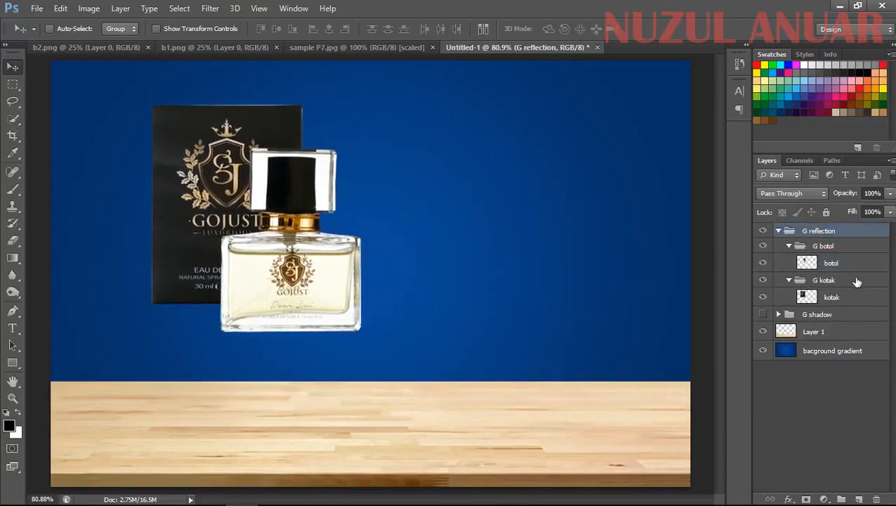
- Separate the "G reflection" products, moving the bottle group to the right and the box group left, with their bases level
{"action": "left_click", "coordinate": [838, 247]}
{"action": "left_click_drag", "start_coordinate": [298, 239], "coordinate": [517, 205]}
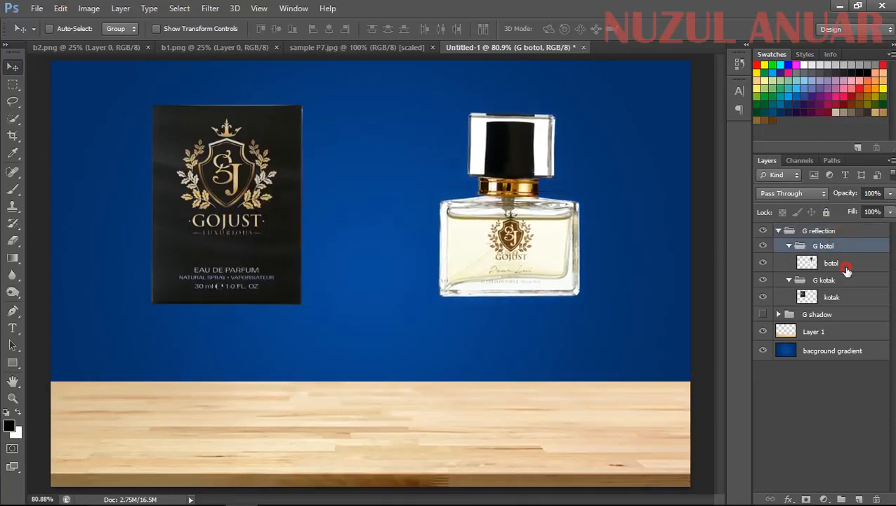
{"action": "left_click", "coordinate": [839, 264]}
{"action": "left_click", "coordinate": [820, 232]}
{"action": "left_click", "coordinate": [823, 248]}
{"action": "left_click_drag", "start_coordinate": [525, 257], "coordinate": [547, 259]}
{"action": "left_click", "coordinate": [822, 281]}
{"action": "left_click_drag", "start_coordinate": [288, 245], "coordinate": [253, 245]}
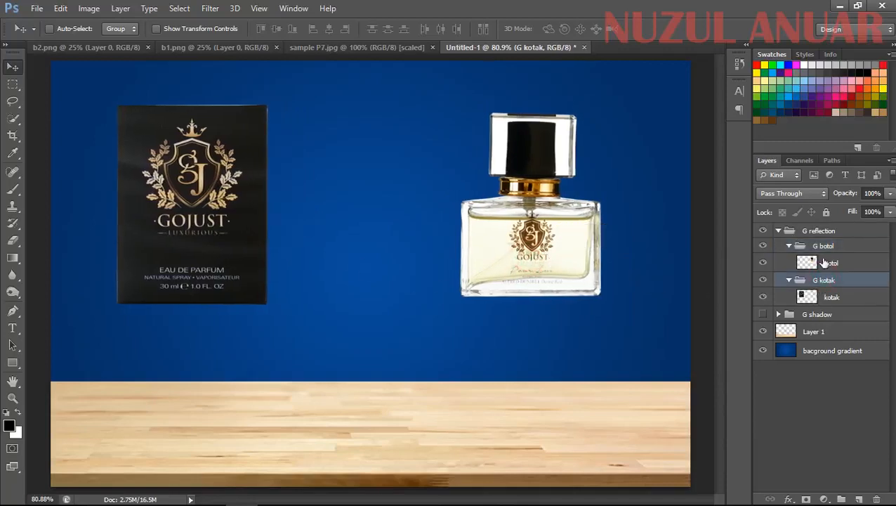
{"action": "left_click", "coordinate": [823, 246]}
{"action": "left_click_drag", "start_coordinate": [592, 244], "coordinate": [601, 253]}
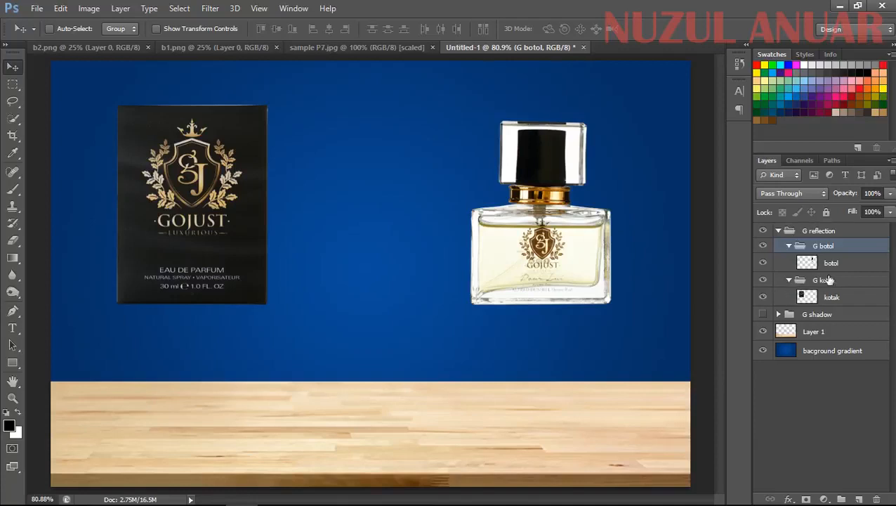
- Duplicate the "kotak" layer inside the "G kotak" group of "G reflection"
{"action": "left_click", "coordinate": [815, 299]}
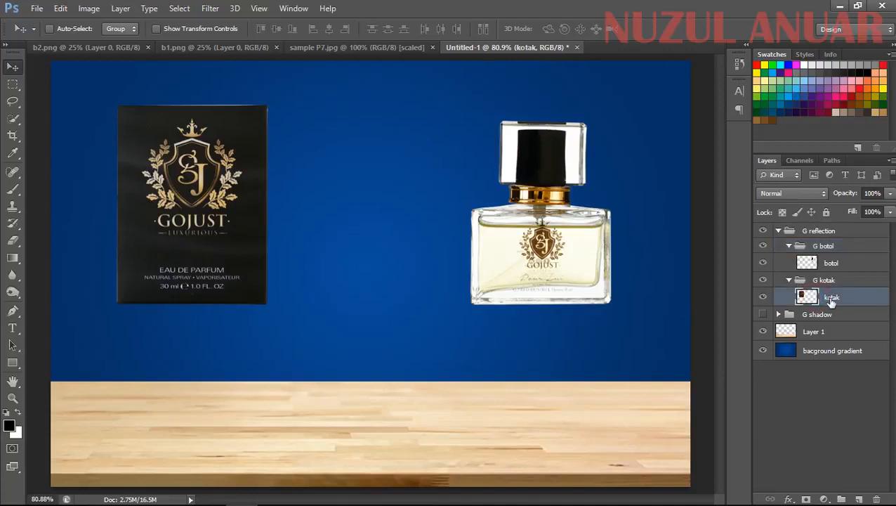
{"action": "left_click_drag", "start_coordinate": [833, 307], "coordinate": [859, 489]}
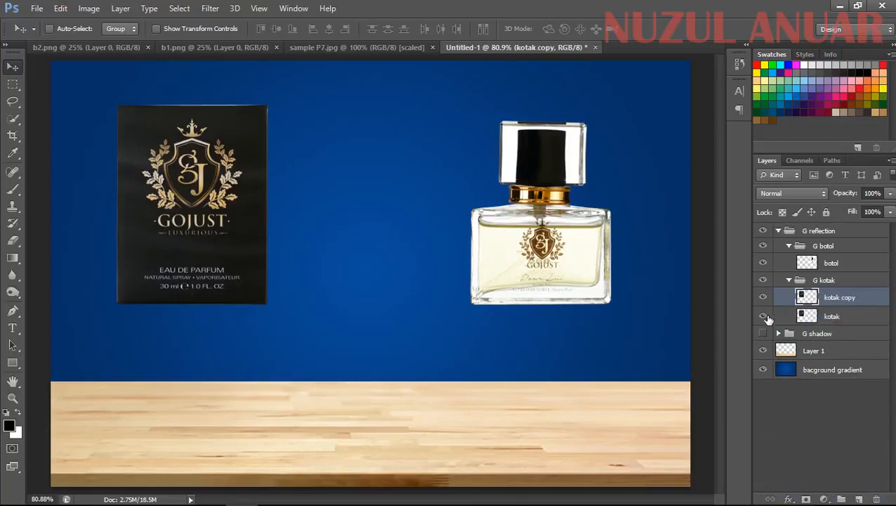
{"action": "left_click_drag", "start_coordinate": [181, 208], "coordinate": [272, 257]}
{"action": "left_click_drag", "start_coordinate": [273, 208], "coordinate": [246, 202]}
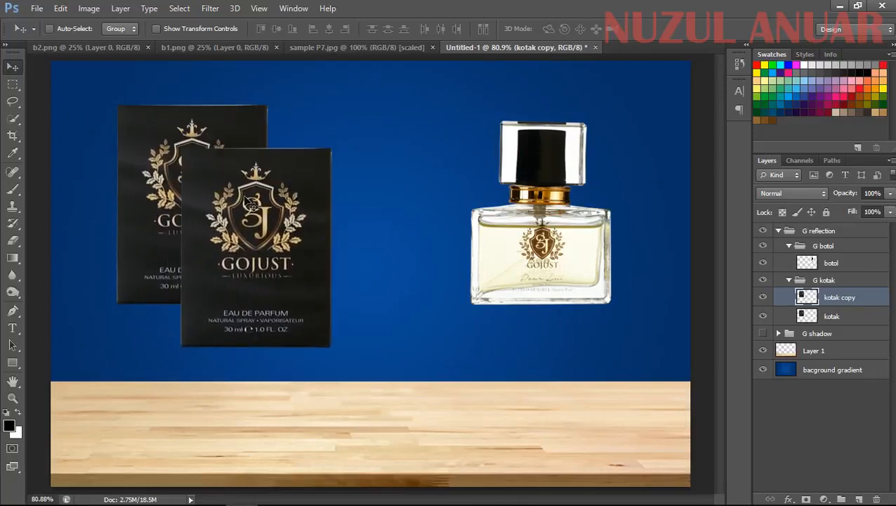
{"action": "key", "text": "ctrl+z"}
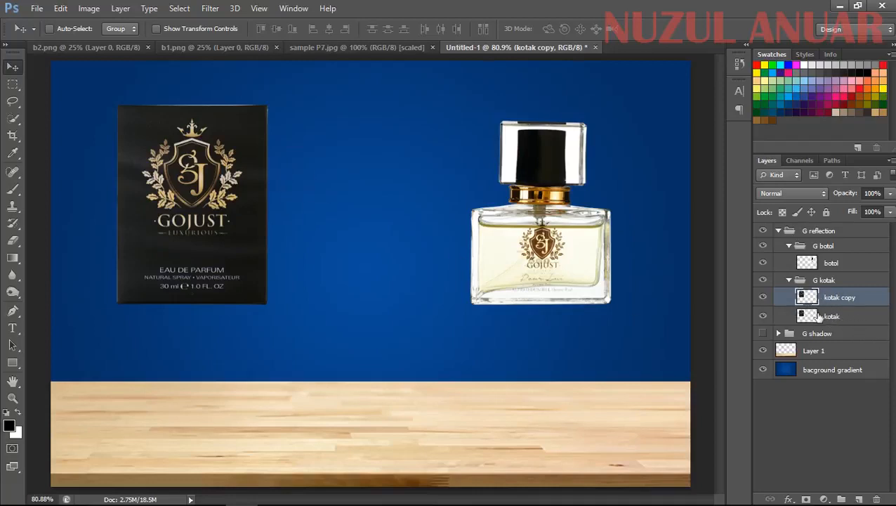
- Rename the duplicated box layer in "G kotak" to "kotak ref"
{"action": "double_click", "coordinate": [843, 298]}
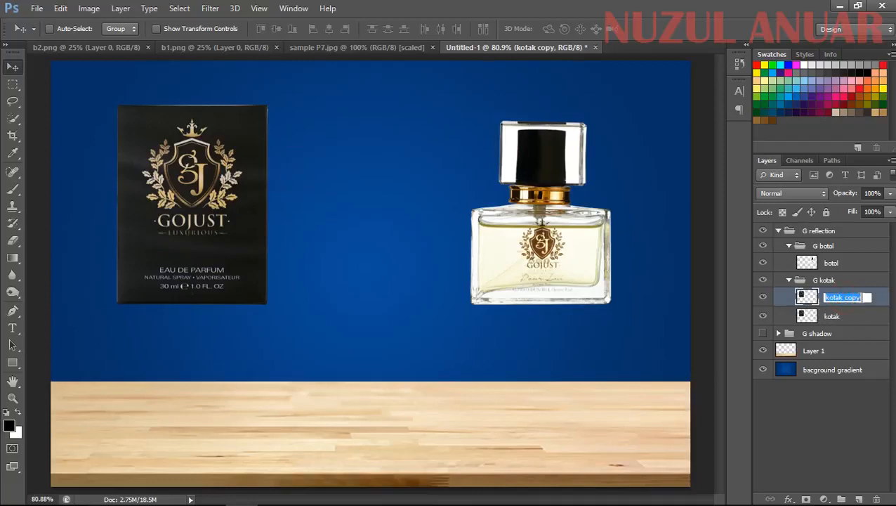
{"action": "double_click", "coordinate": [852, 297]}
{"action": "type", "text": "ref"}
{"action": "left_click", "coordinate": [868, 316]}
{"action": "left_click", "coordinate": [846, 297]}
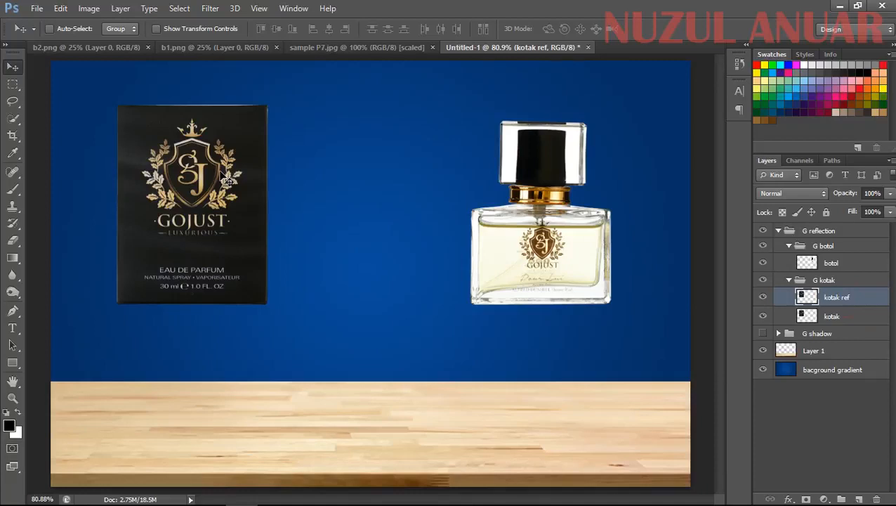
- Flip the "kotak ref" layer vertically with Free Transform and move it straight down below the upright box
{"action": "key", "text": "ctrl+t"}
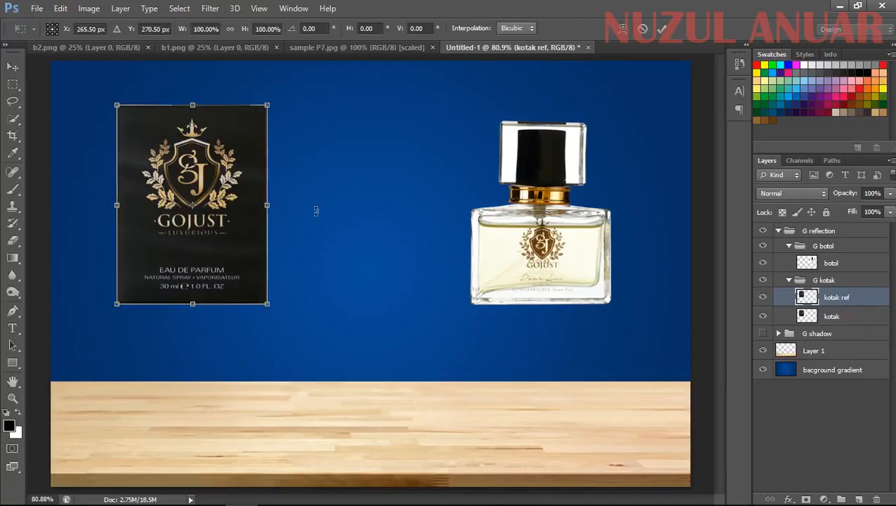
{"action": "right_click", "coordinate": [219, 187]}
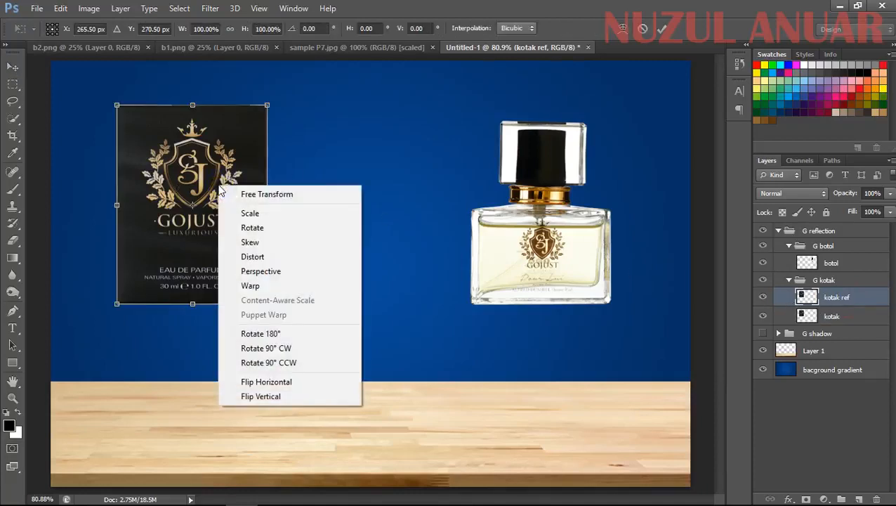
{"action": "left_click", "coordinate": [258, 396]}
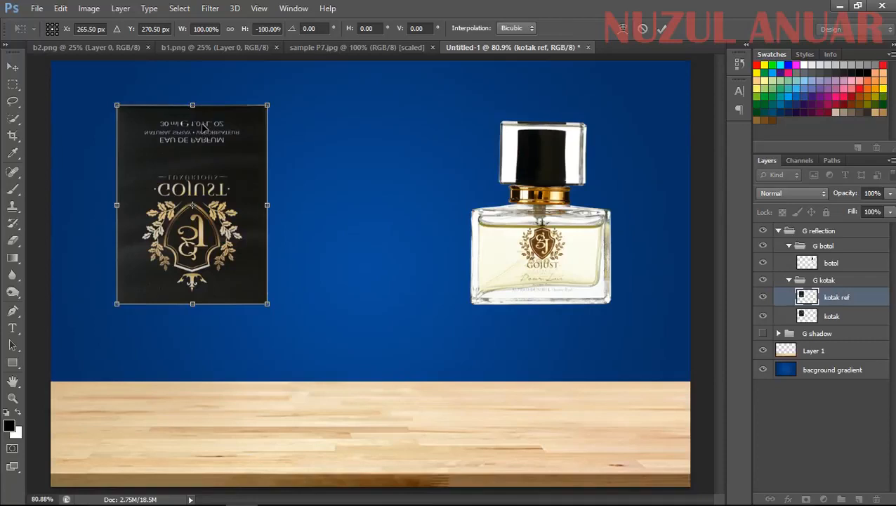
{"action": "left_click_drag", "start_coordinate": [215, 125], "coordinate": [233, 336]}
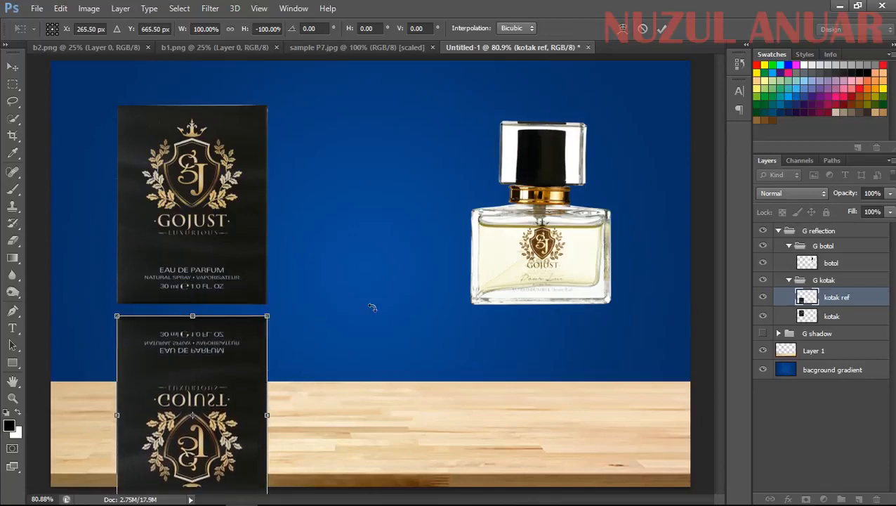
- Nudge the flipped box up until only a thin gap separates it from the upright box's base, and apply the transform
{"action": "key", "text": "Up"}
{"action": "key", "text": "Up"}
{"action": "key", "text": "Up"}
{"action": "key", "text": "Up"}
{"action": "key", "text": "Up"}
{"action": "key", "text": "Up"}
{"action": "key", "text": "Up"}
{"action": "key", "text": "Up"}
{"action": "key", "text": "Up"}
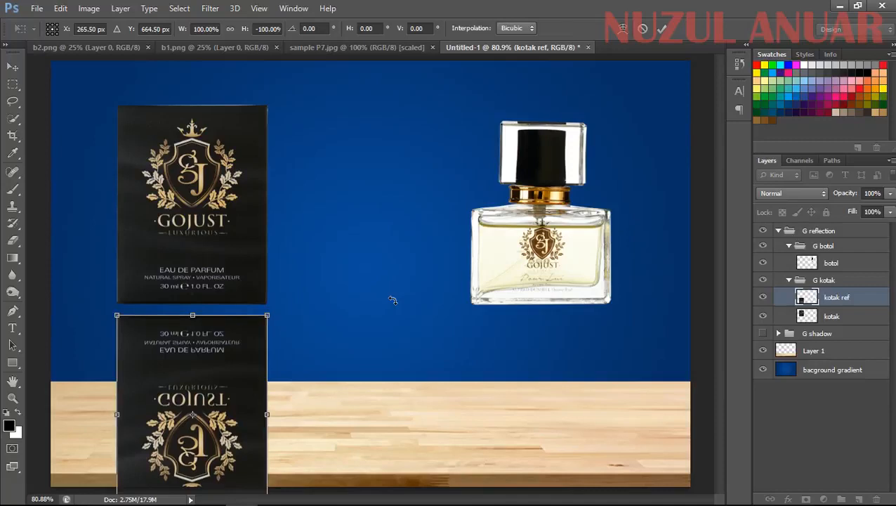
{"action": "key", "text": "Up"}
{"action": "key", "text": "Up"}
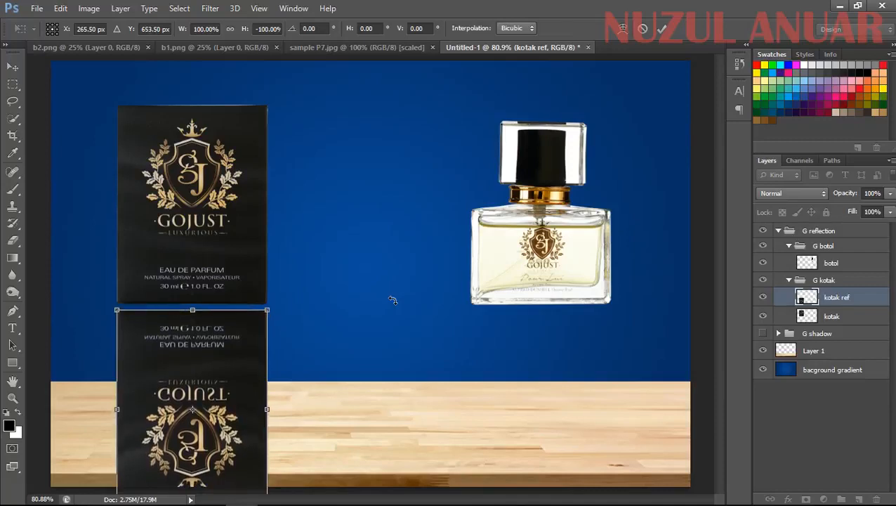
{"action": "key", "text": "Up"}
{"action": "key", "text": "Up"}
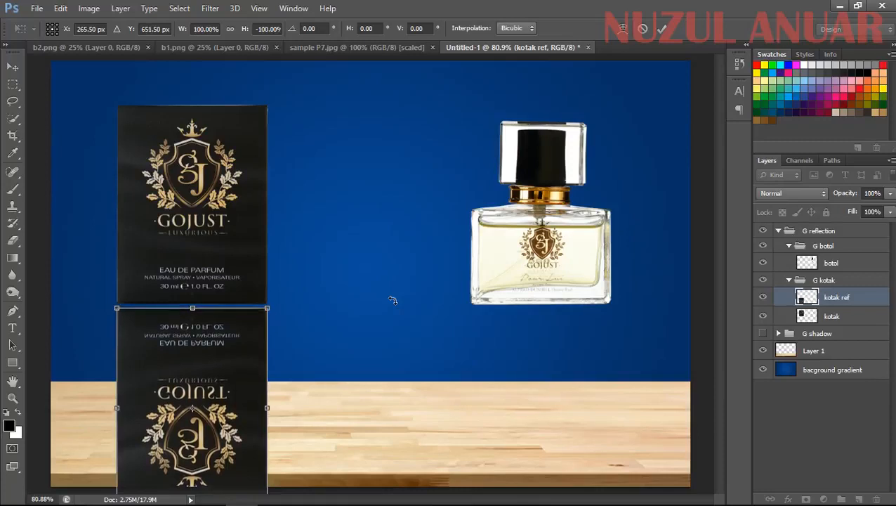
{"action": "key", "text": "Up"}
{"action": "key", "text": "Up"}
{"action": "key", "text": "Up"}
{"action": "key", "text": "Return"}
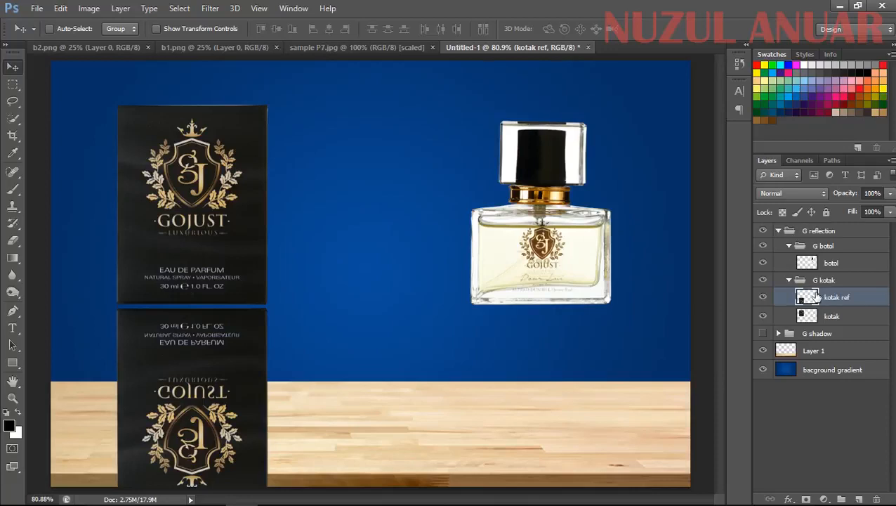
- Add a layer mask to "kotak ref" and make the mask active for editing
{"action": "left_click", "coordinate": [806, 498]}
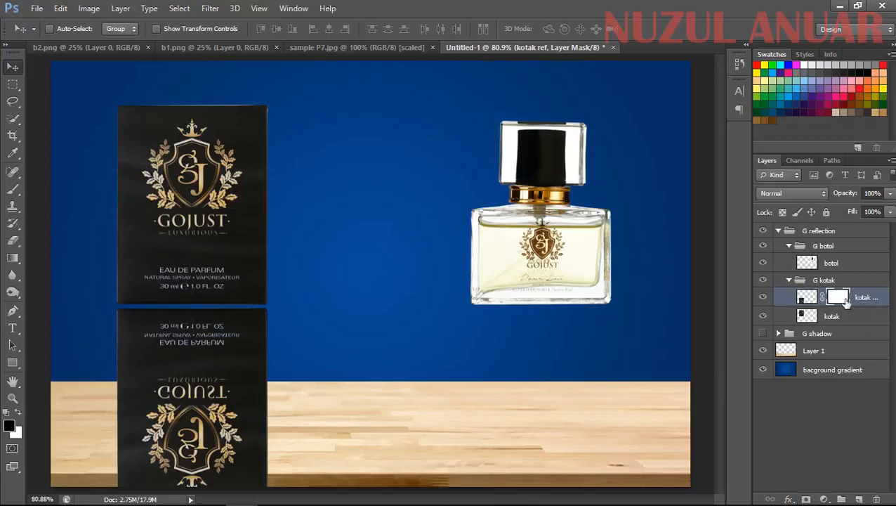
{"action": "left_click", "coordinate": [805, 297]}
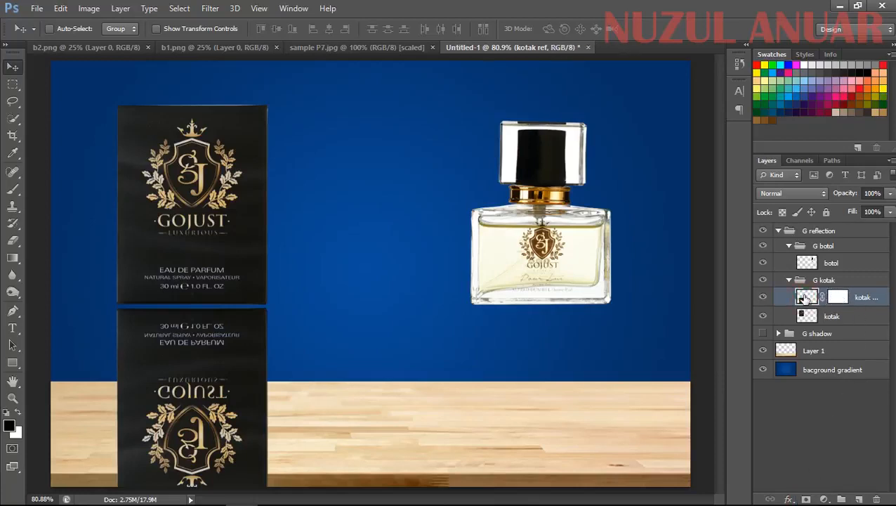
{"action": "left_click", "coordinate": [837, 296]}
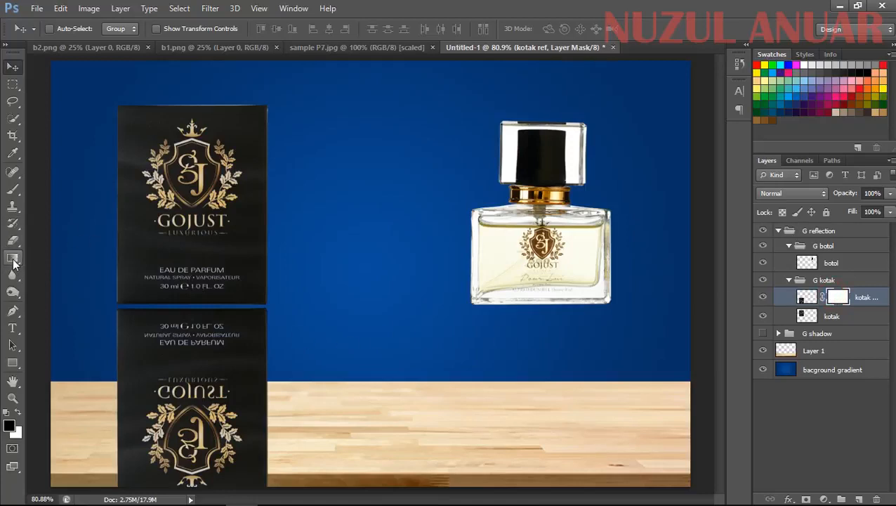
- Set the Gradient tool to the "Foreground to Background" preset for use on the "kotak ref" mask
{"action": "left_click", "coordinate": [13, 258]}
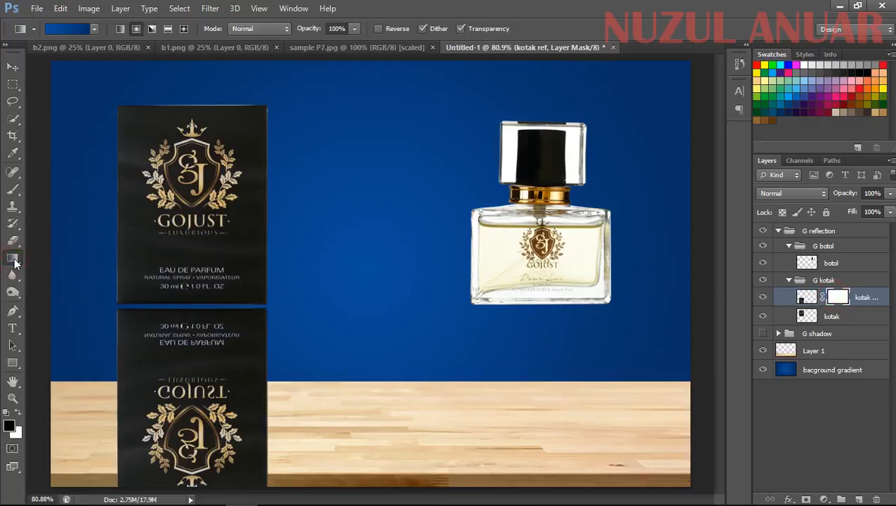
{"action": "left_click", "coordinate": [66, 28]}
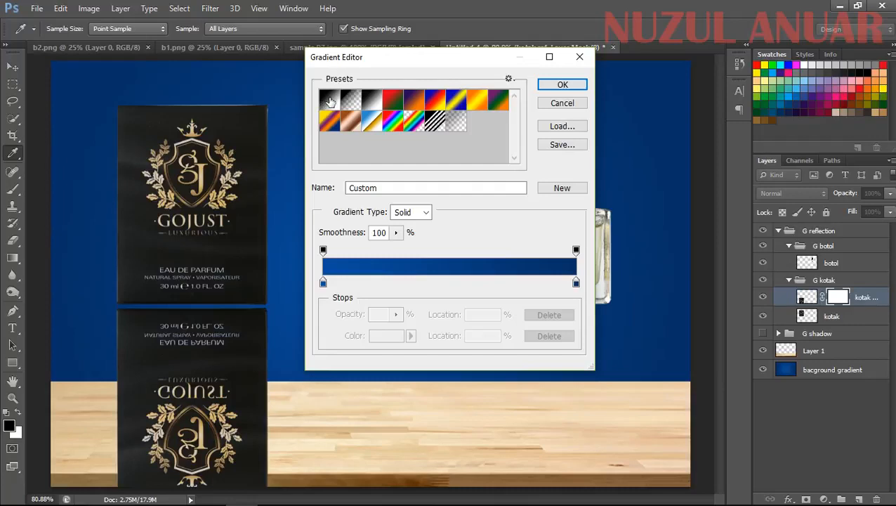
{"action": "left_click", "coordinate": [330, 102]}
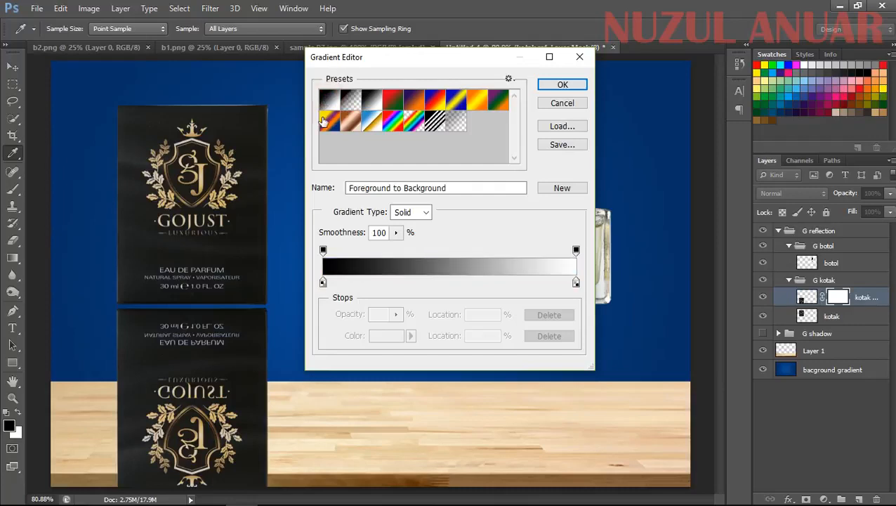
{"action": "left_click", "coordinate": [562, 85]}
{"action": "left_click", "coordinate": [838, 300]}
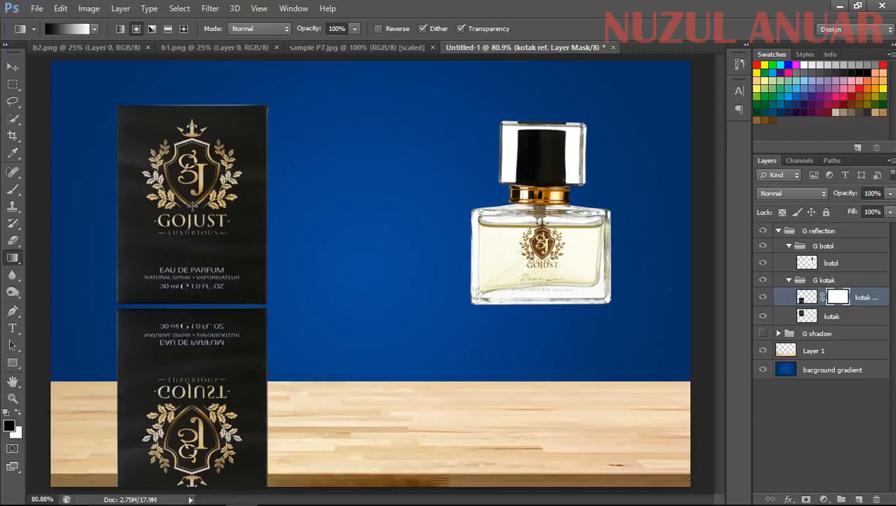
- Try to fade the flipped box with black-to-white gradients on its layer mask
{"action": "left_click_drag", "start_coordinate": [192, 205], "coordinate": [165, 388]}
{"action": "key", "text": "ctrl+z"}
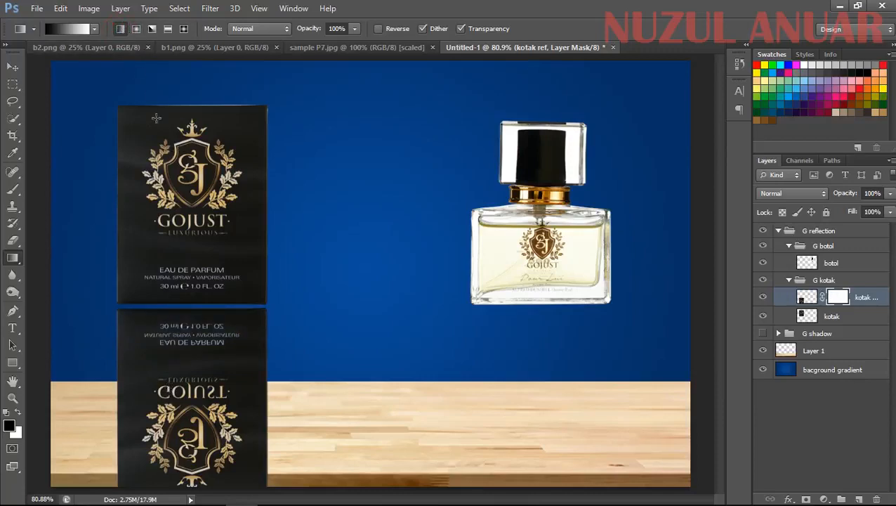
{"action": "left_click_drag", "start_coordinate": [190, 210], "coordinate": [190, 288]}
{"action": "left_click_drag", "start_coordinate": [188, 344], "coordinate": [189, 387]}
{"action": "key", "text": "ctrl+z"}
- Swap the colours to white foreground and fade the flipped box downward with a linear gradient from mid-box to the table's edge
{"action": "left_click", "coordinate": [18, 414]}
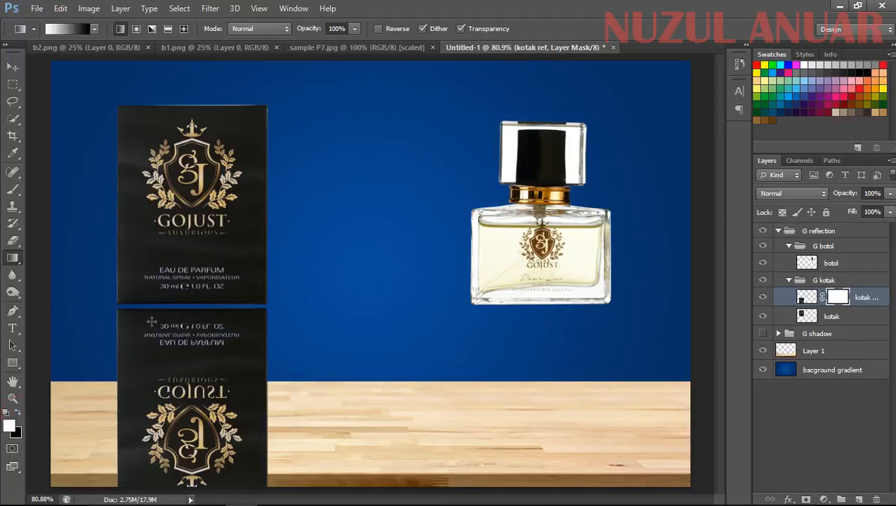
{"action": "left_click_drag", "start_coordinate": [194, 214], "coordinate": [183, 377]}
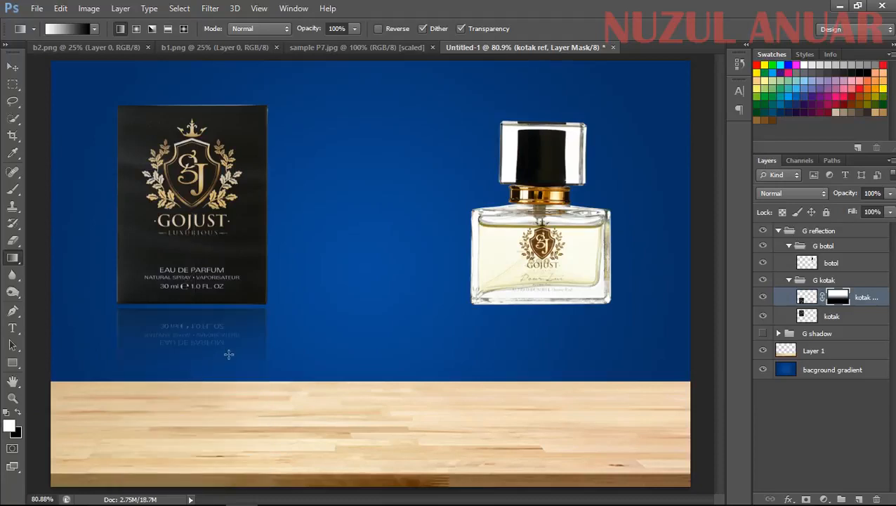
{"action": "left_click", "coordinate": [19, 413]}
{"action": "left_click", "coordinate": [19, 414]}
{"action": "left_click", "coordinate": [19, 413]}
{"action": "left_click", "coordinate": [19, 414]}
{"action": "left_click", "coordinate": [20, 413]}
{"action": "left_click", "coordinate": [20, 414]}
- Duplicate the "botol" layer inside the "G botol" group and name the copy "botol ref"
{"action": "left_click", "coordinate": [12, 67]}
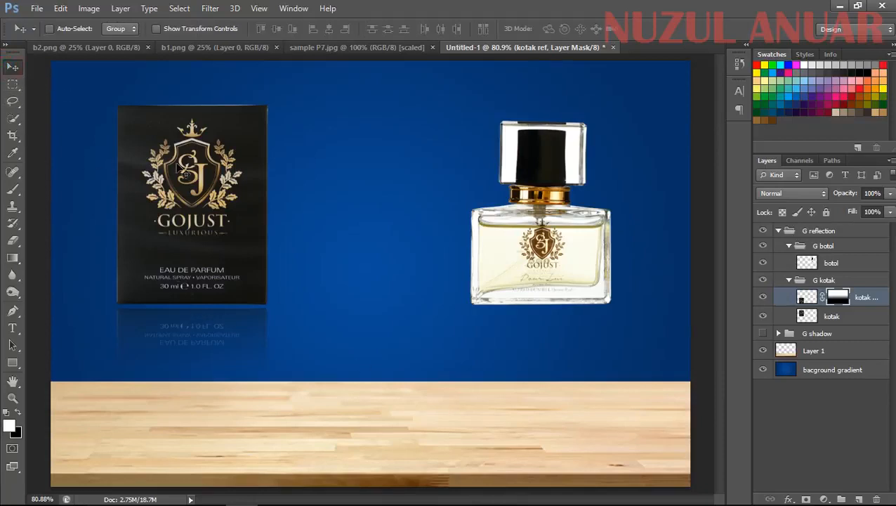
{"action": "left_click", "coordinate": [829, 270]}
{"action": "left_click_drag", "start_coordinate": [859, 263], "coordinate": [856, 497]}
{"action": "double_click", "coordinate": [842, 264]}
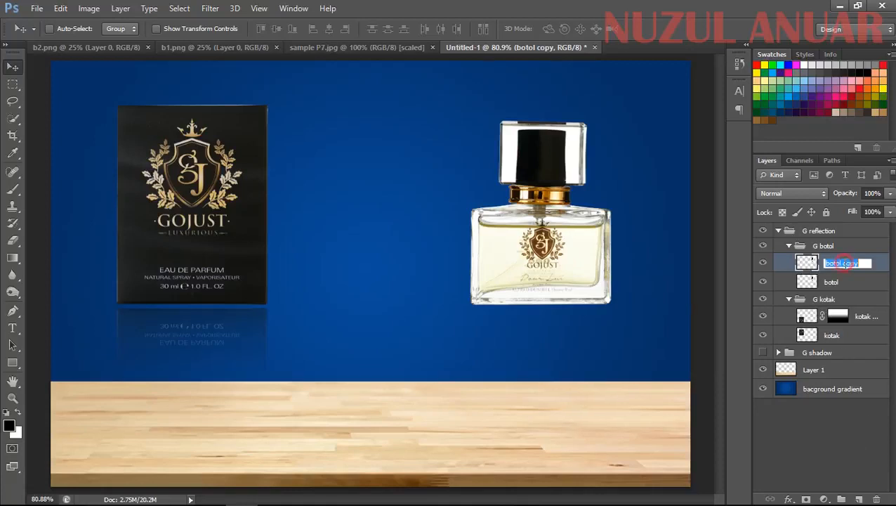
{"action": "left_click_drag", "start_coordinate": [859, 266], "coordinate": [850, 269]}
{"action": "key", "text": "BackSpace"}
{"action": "key", "text": "Return"}
{"action": "left_click", "coordinate": [843, 264]}
{"action": "type", "text": "ref"}
{"action": "key", "text": "Return"}
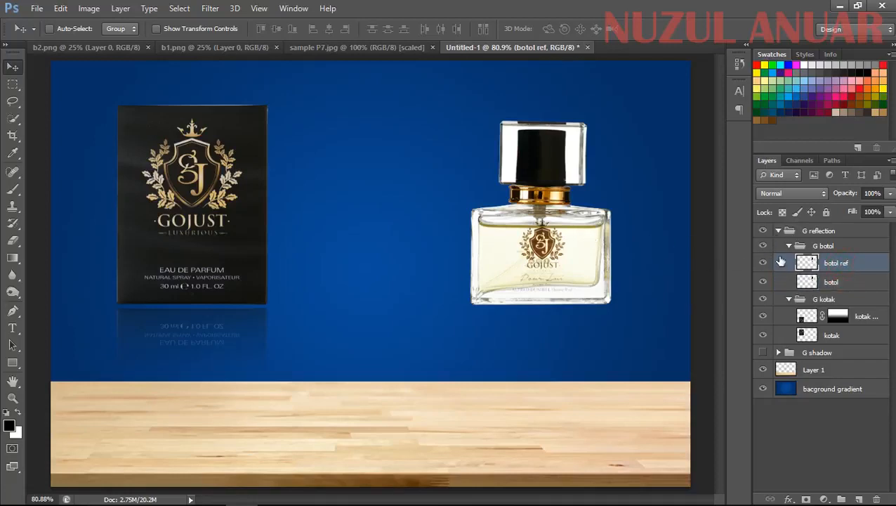
- Flip the "botol ref" layer vertically with Free Transform and move it straight down below the upright bottle
{"action": "key", "text": "ctrl+t"}
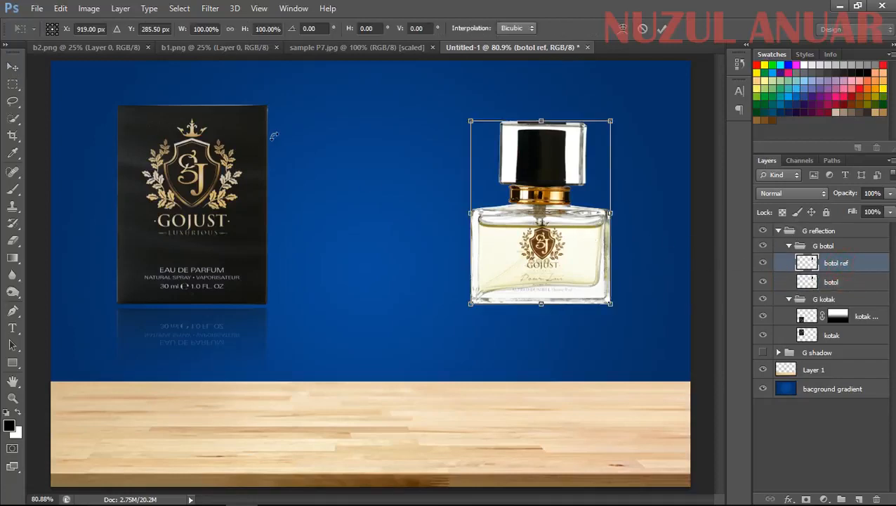
{"action": "right_click", "coordinate": [500, 259]}
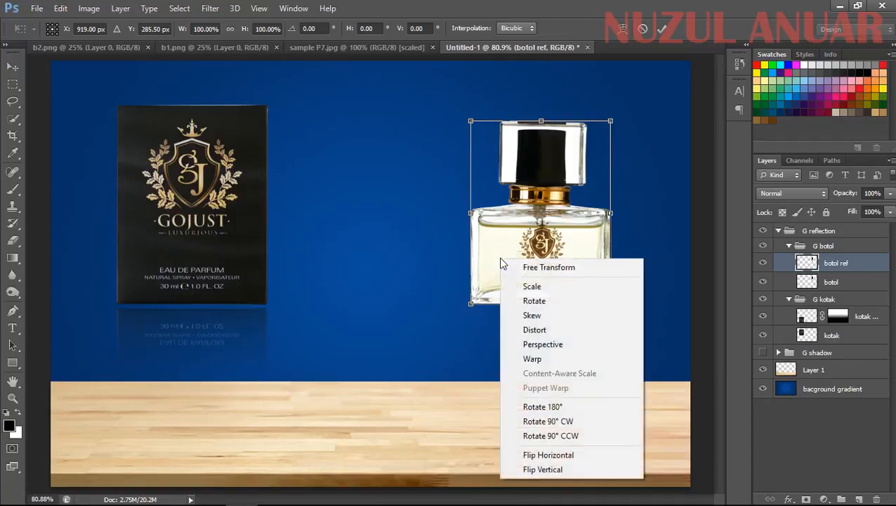
{"action": "left_click", "coordinate": [537, 470]}
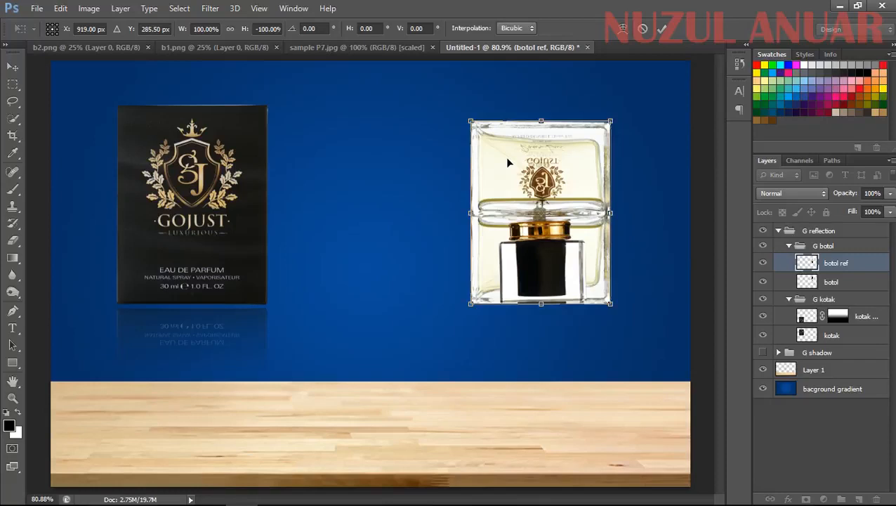
{"action": "left_click_drag", "start_coordinate": [507, 161], "coordinate": [513, 350]}
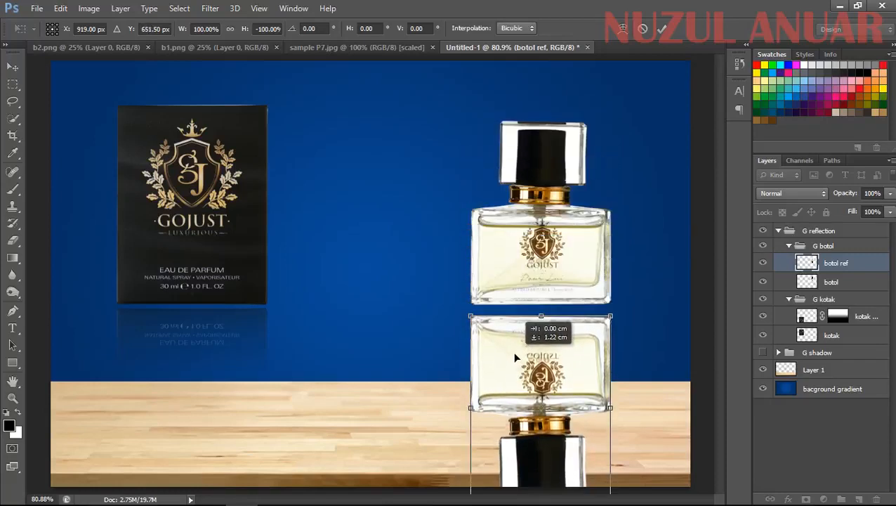
- Nudge the flipped bottle up to leave only a thin gap under the upright bottle's base, applying the transform
{"action": "key", "text": "Up"}
{"action": "key", "text": "Up"}
{"action": "key", "text": "Up"}
{"action": "key", "text": "Up"}
{"action": "key", "text": "Up"}
{"action": "key", "text": "Up"}
{"action": "key", "text": "Up"}
{"action": "key", "text": "Up"}
{"action": "key", "text": "Up"}
{"action": "key", "text": "Up"}
{"action": "key", "text": "Up"}
{"action": "key", "text": "Up"}
{"action": "key", "text": "Up"}
{"action": "key", "text": "Up"}
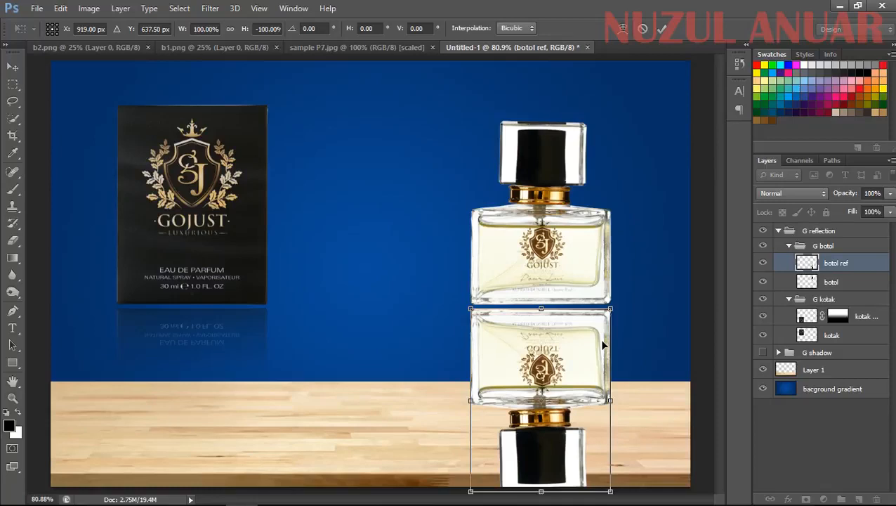
{"action": "key", "text": "Return"}
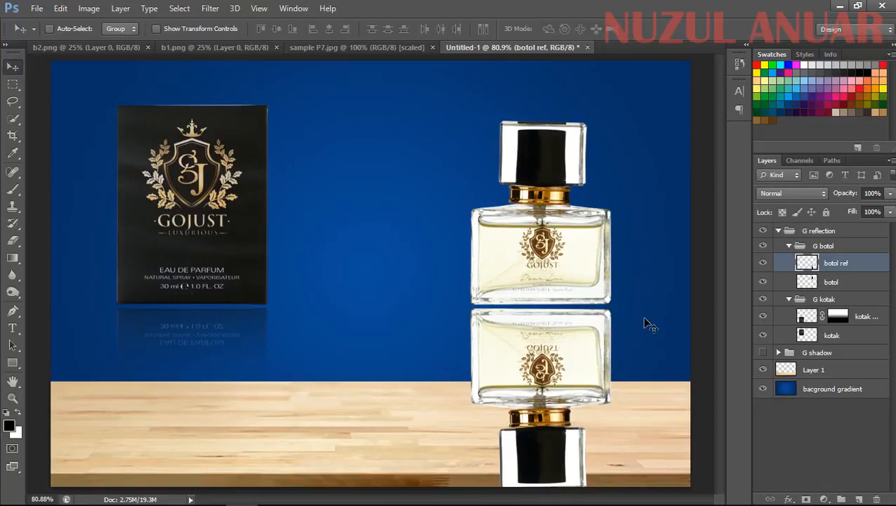
{"action": "key", "text": "Up"}
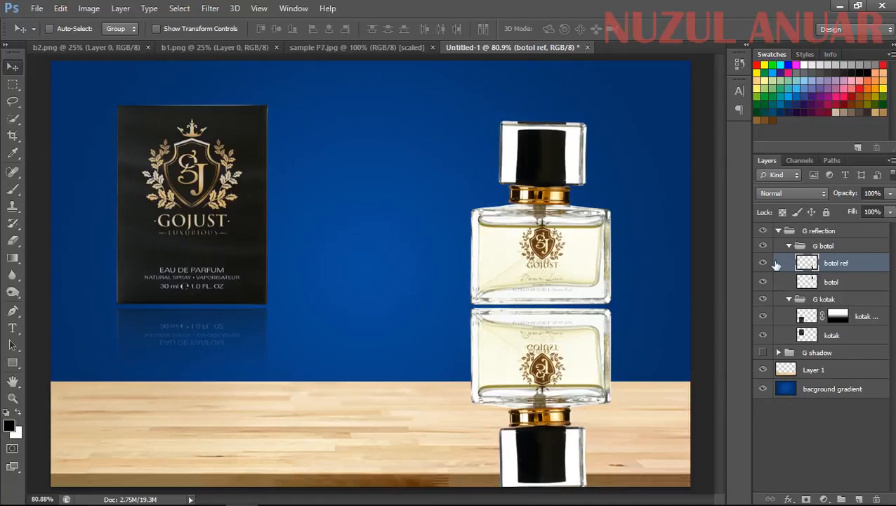
- Add a layer mask to "botol ref" and activate the Gradient tool for it
{"action": "left_click", "coordinate": [806, 498]}
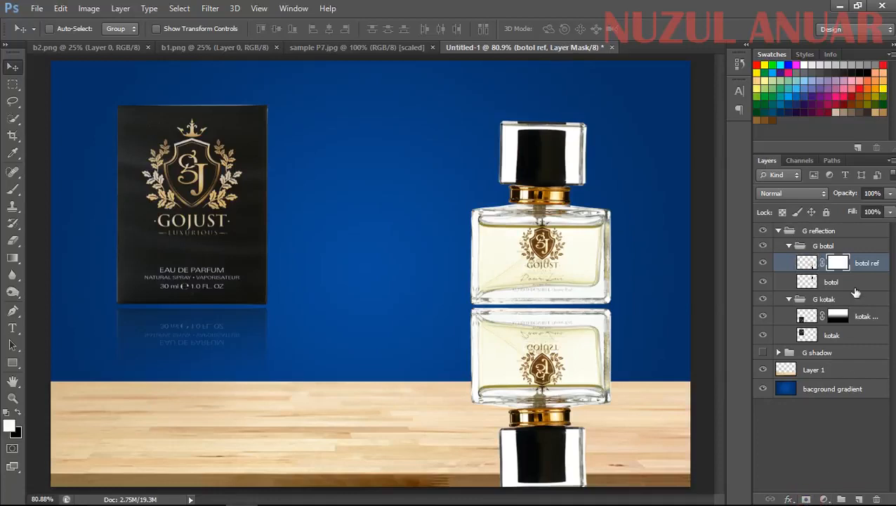
{"action": "left_click", "coordinate": [13, 259]}
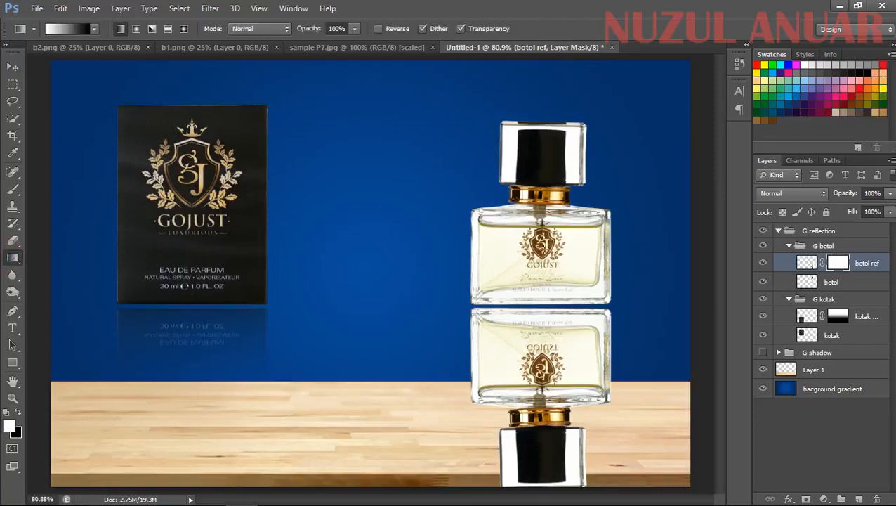
- Try to fade the flipped bottle with short white-to-black gradients ending near the table's upper edge
{"action": "left_click_drag", "start_coordinate": [542, 242], "coordinate": [542, 330]}
{"action": "left_click_drag", "start_coordinate": [542, 379], "coordinate": [530, 379]}
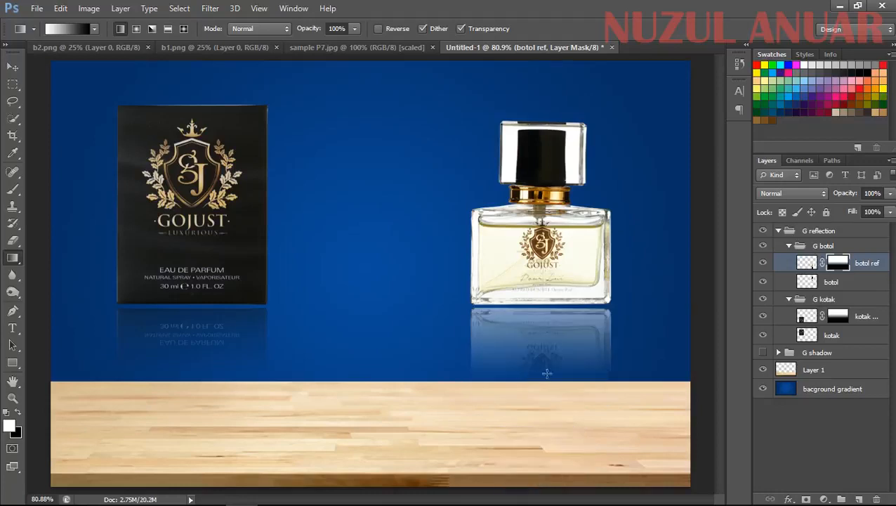
{"action": "key", "text": "ctrl+z"}
{"action": "left_click_drag", "start_coordinate": [525, 250], "coordinate": [525, 368]}
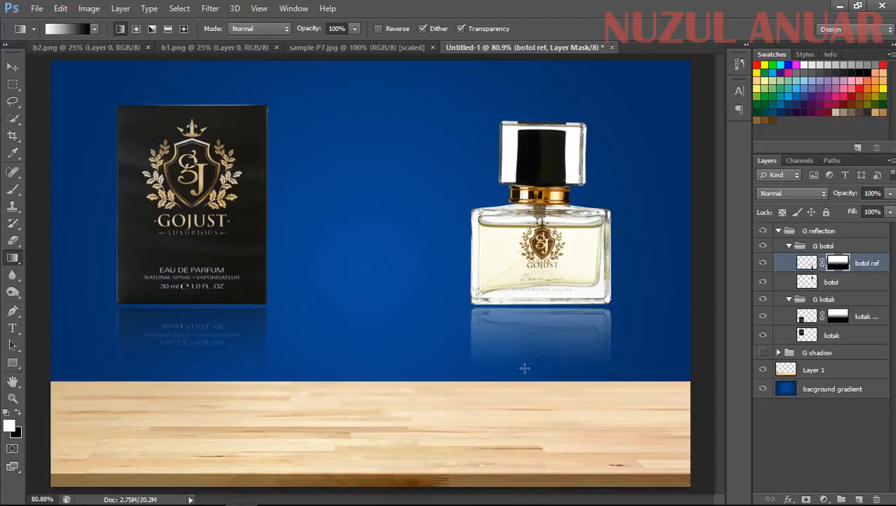
{"action": "key", "text": "ctrl+z"}
- Fade the flipped bottle with a long white-to-black gradient on its mask, from the upright bottle's label to the canvas's lower edge
{"action": "left_click_drag", "start_coordinate": [517, 235], "coordinate": [515, 489]}
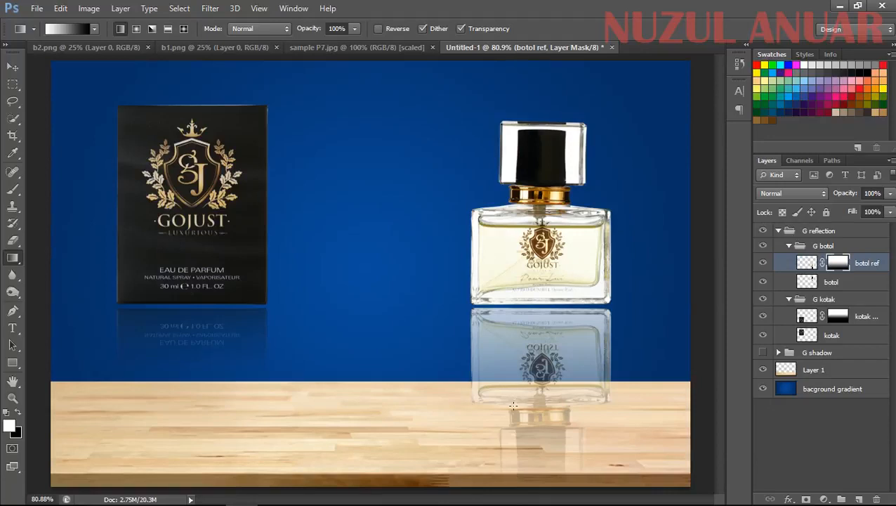
- Redraw the white-to-black gradient on the "botol ref" mask so the flipped bottle fades out just above the table's upper edge
{"action": "left_click_drag", "start_coordinate": [517, 232], "coordinate": [517, 334]}
{"action": "left_click_drag", "start_coordinate": [517, 365], "coordinate": [520, 369]}
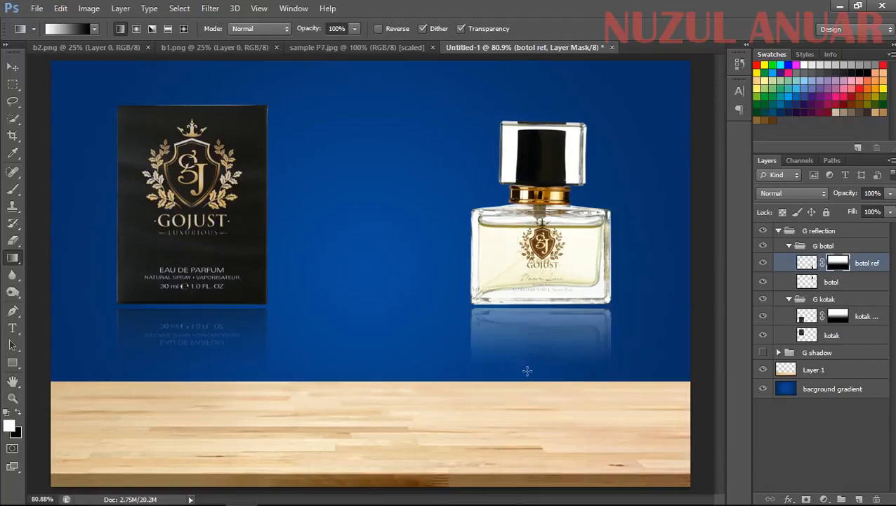
- Move the "G botol" group so the bottle overlaps the box's lower-right part, its base slightly lower than the box's base
{"action": "left_click", "coordinate": [12, 68]}
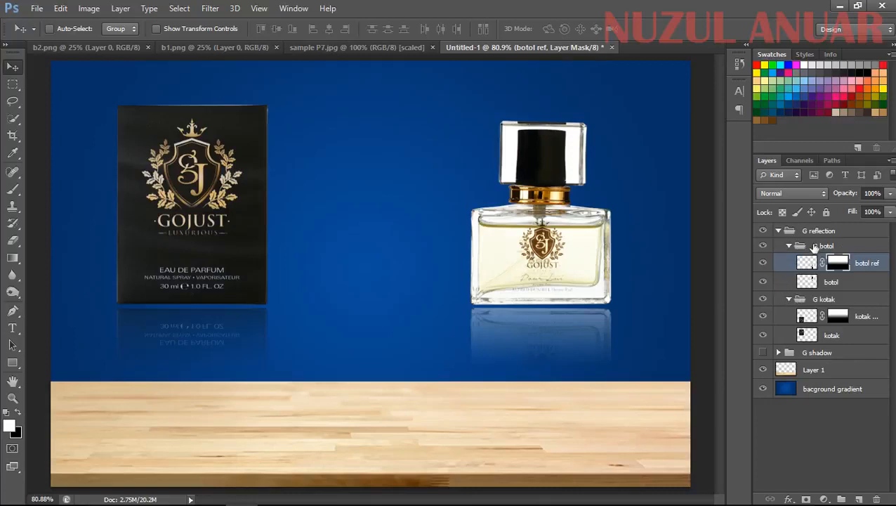
{"action": "left_click", "coordinate": [818, 248]}
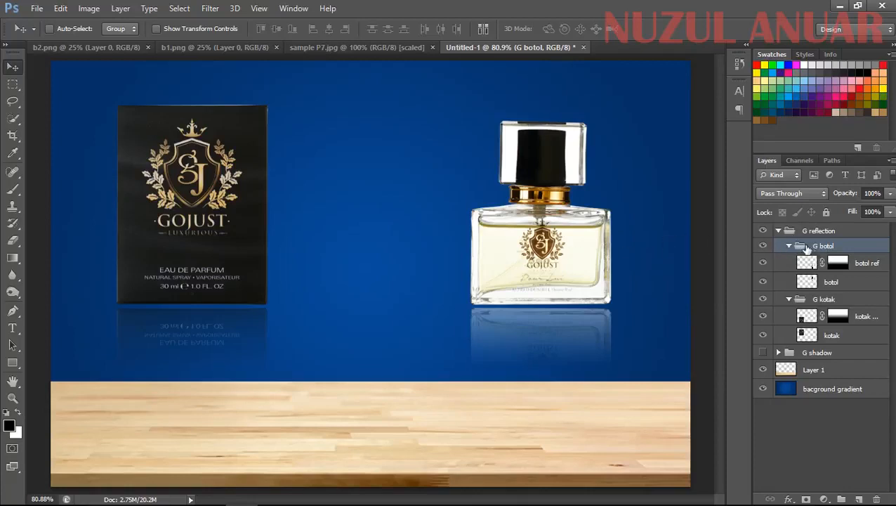
{"action": "left_click_drag", "start_coordinate": [568, 241], "coordinate": [295, 254]}
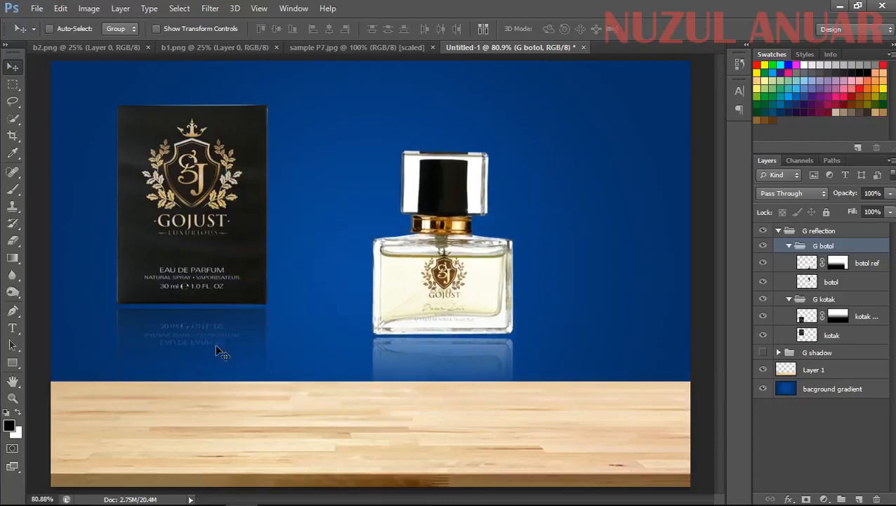
{"action": "left_click_drag", "start_coordinate": [433, 309], "coordinate": [253, 291]}
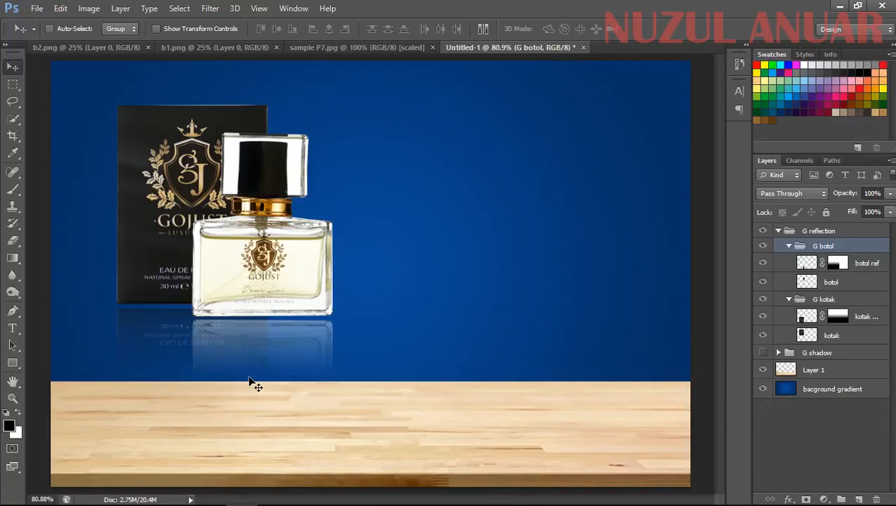
{"action": "left_click_drag", "start_coordinate": [261, 289], "coordinate": [255, 295]}
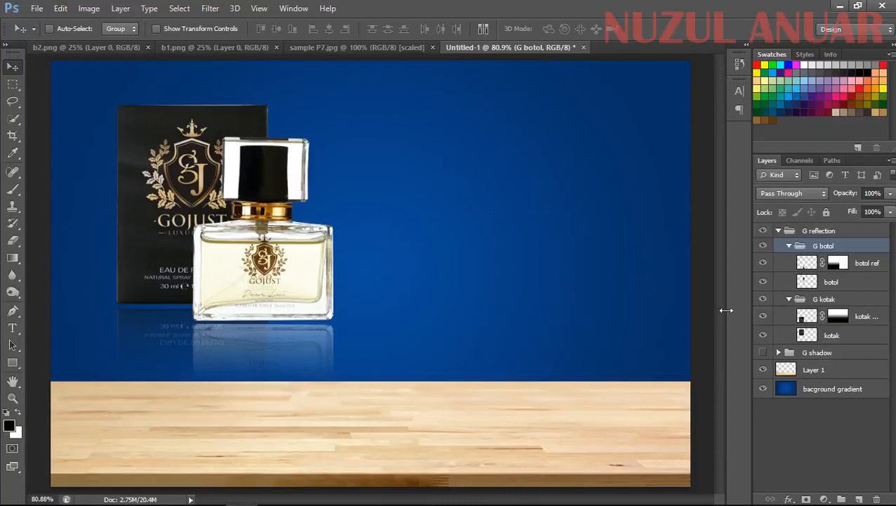
- On the "kotak ref" layer mask, marquee-select a tall rectangle from the bottle's left edge to well past its right side, reaching the canvas's lower edge
{"action": "left_click", "coordinate": [838, 320]}
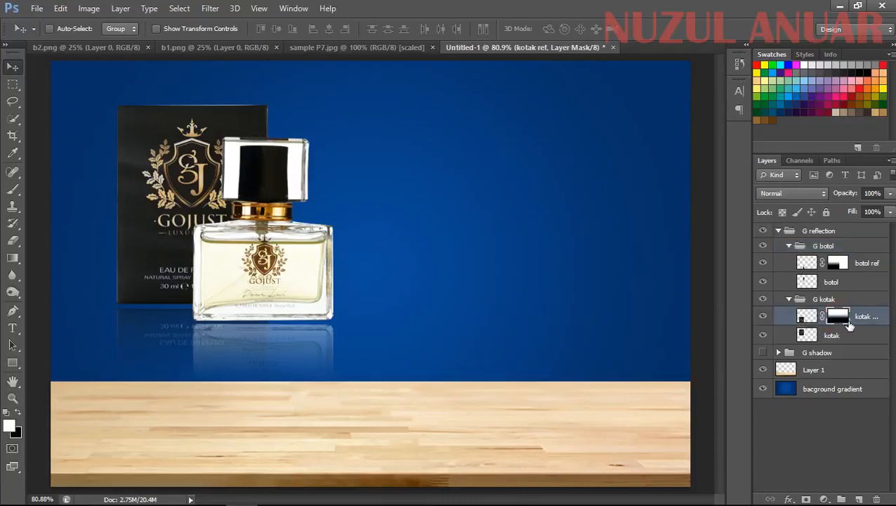
{"action": "left_click", "coordinate": [834, 320]}
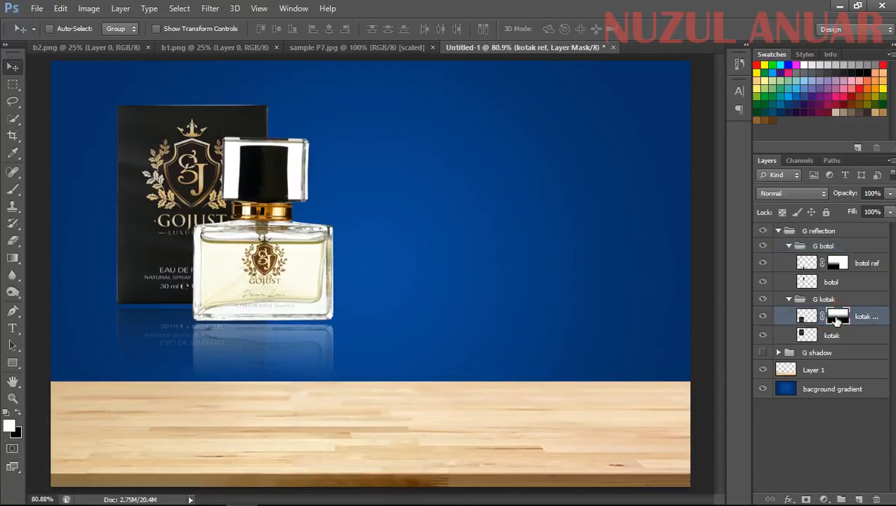
{"action": "left_click", "coordinate": [13, 84]}
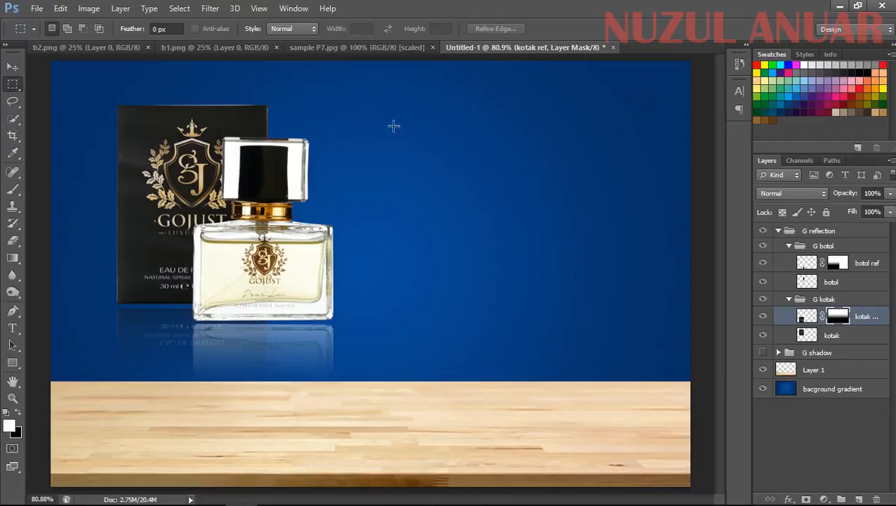
{"action": "left_click_drag", "start_coordinate": [504, 85], "coordinate": [190, 499]}
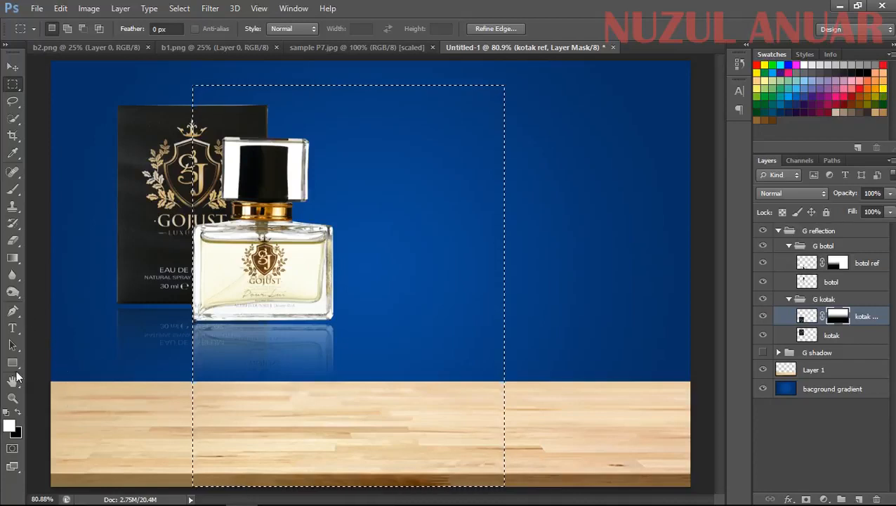
- Set the foreground color to black and activate the Paint Bucket tool
{"action": "left_click", "coordinate": [17, 412]}
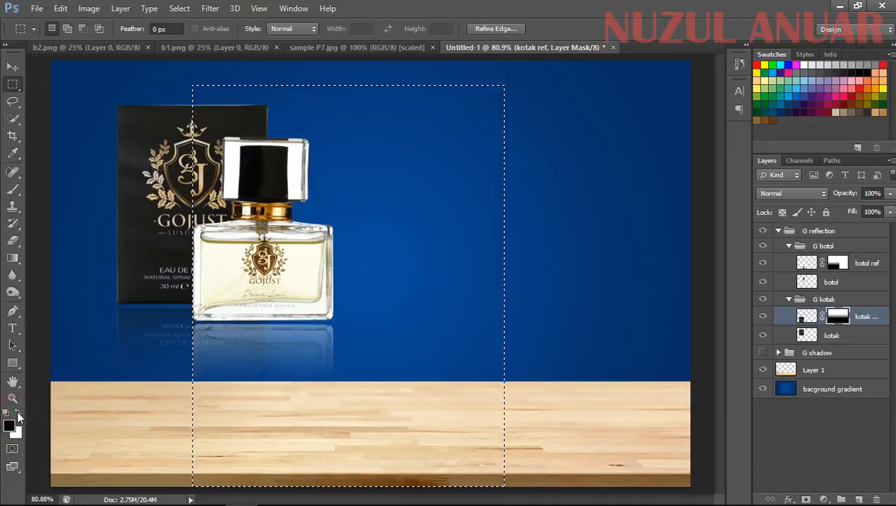
{"action": "left_click", "coordinate": [18, 412]}
{"action": "left_click", "coordinate": [17, 411]}
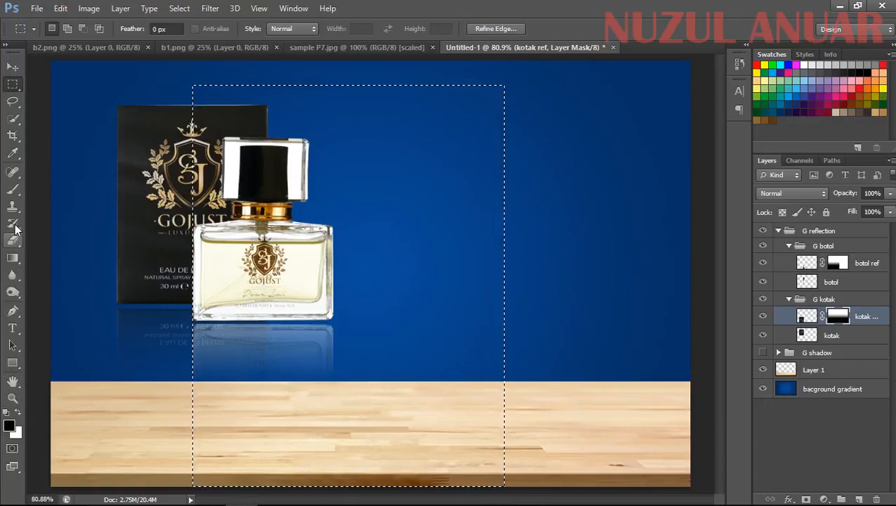
{"action": "left_click", "coordinate": [13, 259]}
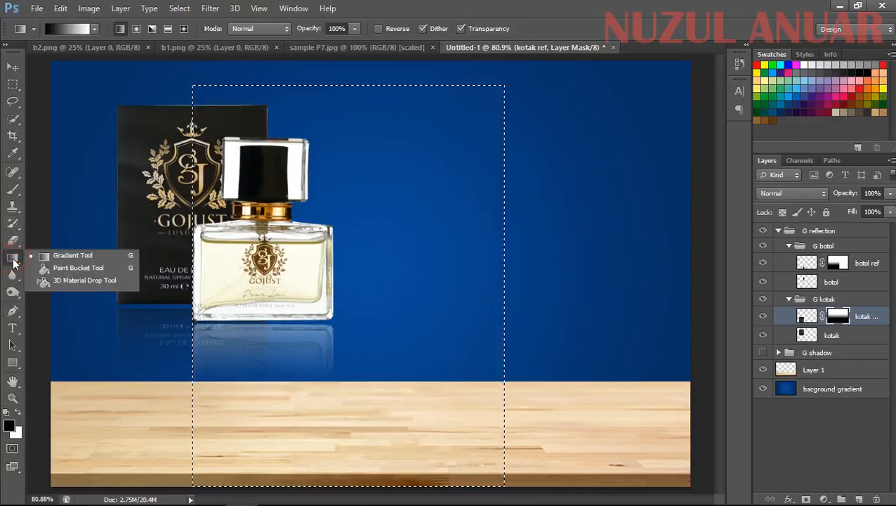
{"action": "left_click", "coordinate": [68, 267]}
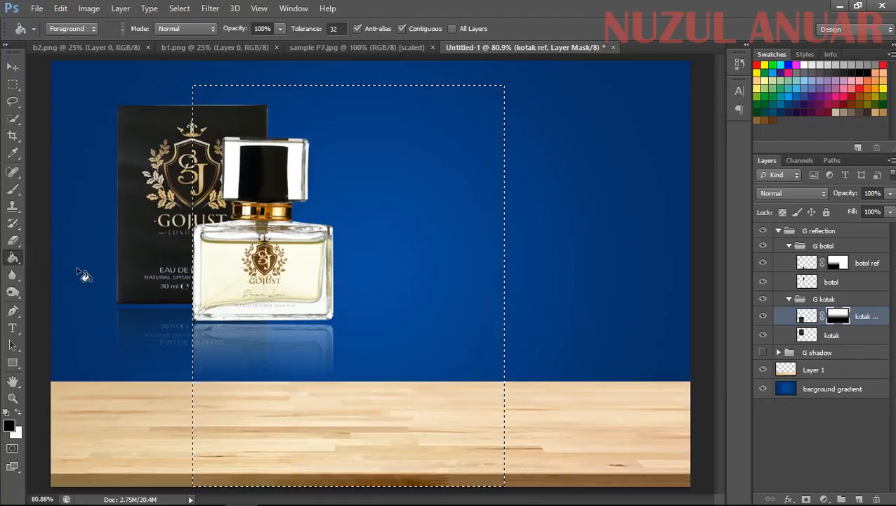
- Fill the selected area of the "kotak ref" mask with black and clear the selection
{"action": "left_click", "coordinate": [357, 174]}
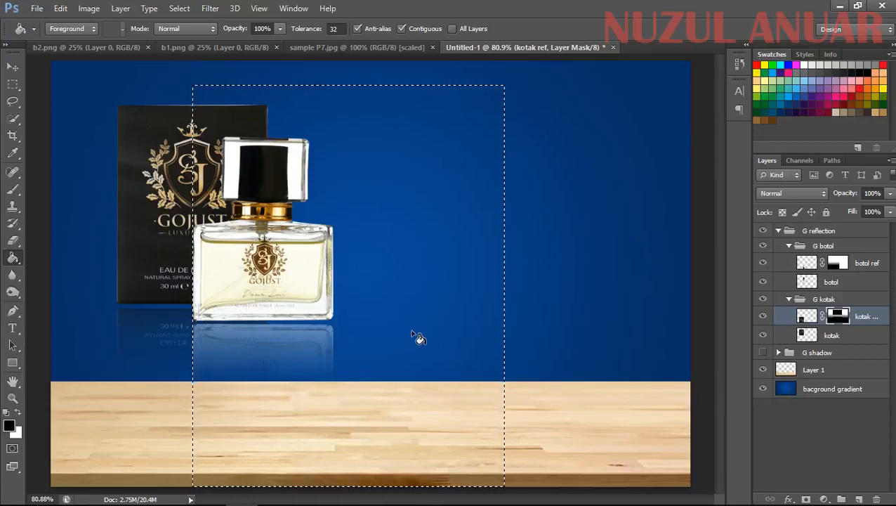
{"action": "left_click", "coordinate": [409, 295]}
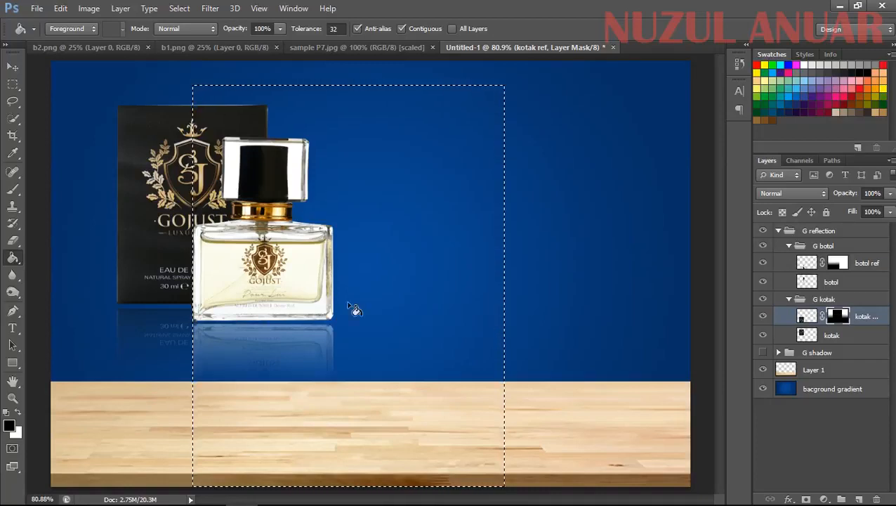
{"action": "left_click", "coordinate": [14, 84]}
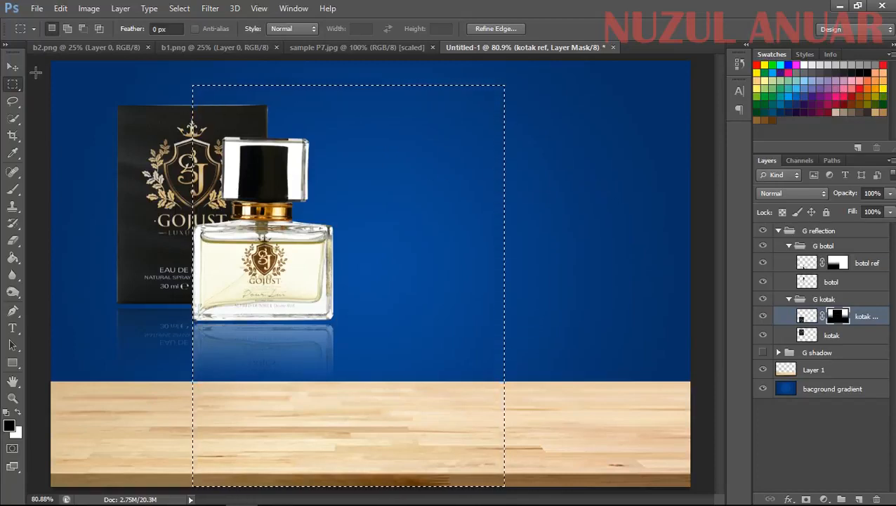
{"action": "left_click", "coordinate": [125, 71]}
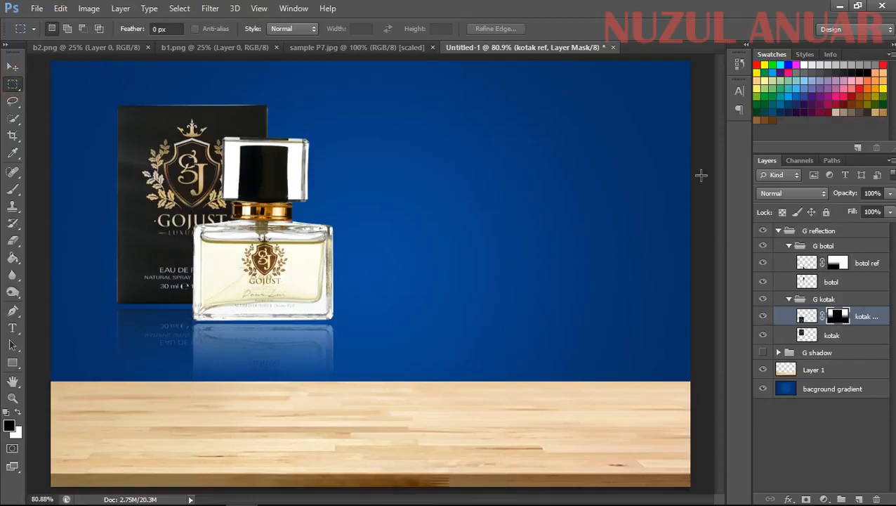
- Revert the document history to the Rectangular Marquee state, undoing the deselection and all Paint Bucket fills
{"action": "left_click", "coordinate": [739, 63]}
{"action": "left_click", "coordinate": [637, 279]}
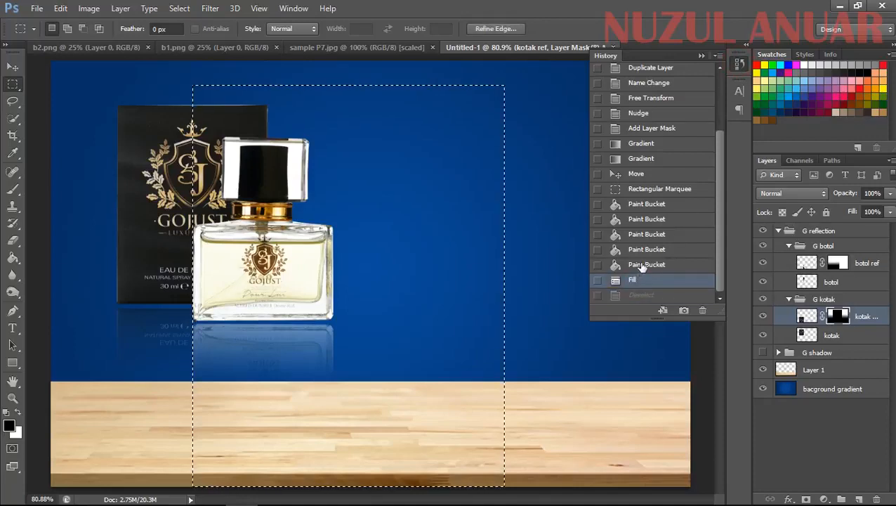
{"action": "left_click", "coordinate": [640, 264]}
{"action": "left_click", "coordinate": [647, 249]}
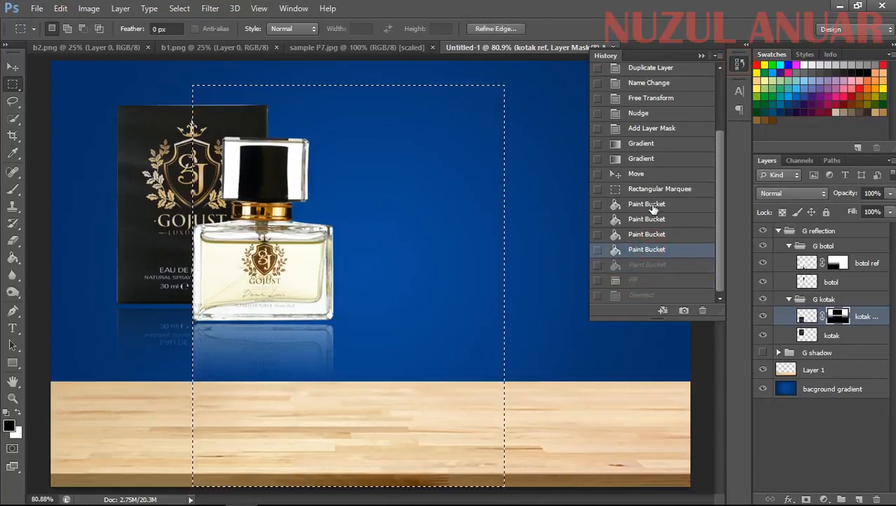
{"action": "left_click", "coordinate": [650, 189]}
{"action": "left_click", "coordinate": [700, 54]}
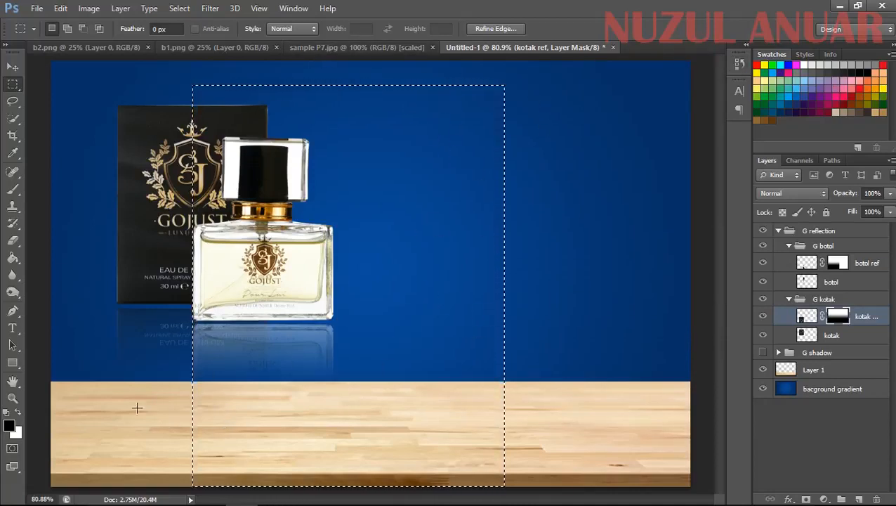
- Fill the selected part of the box reflection's mask with black again using the Paint Bucket tool
{"action": "left_click", "coordinate": [11, 260]}
{"action": "right_click", "coordinate": [11, 259]}
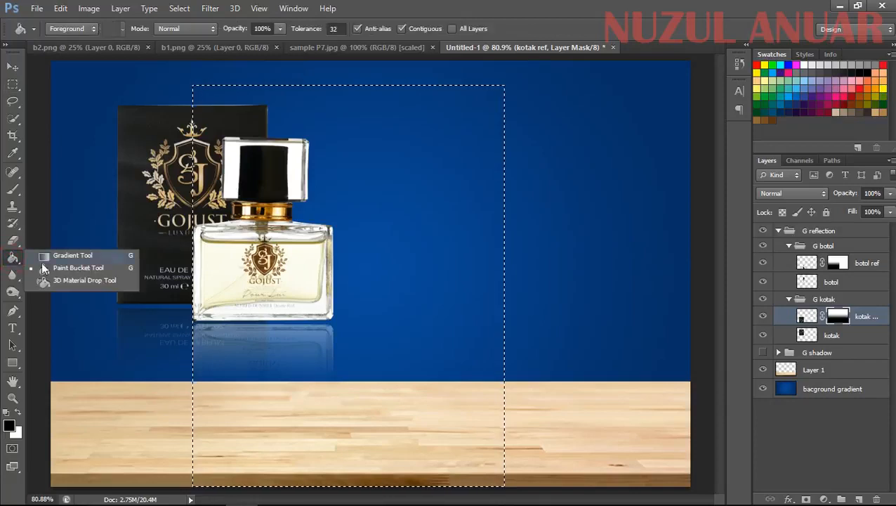
{"action": "left_click", "coordinate": [5, 261]}
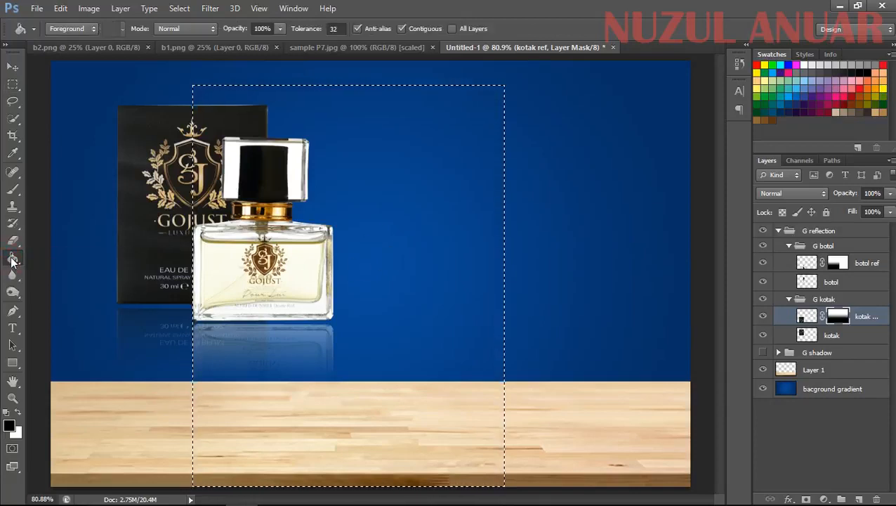
{"action": "left_click", "coordinate": [368, 249]}
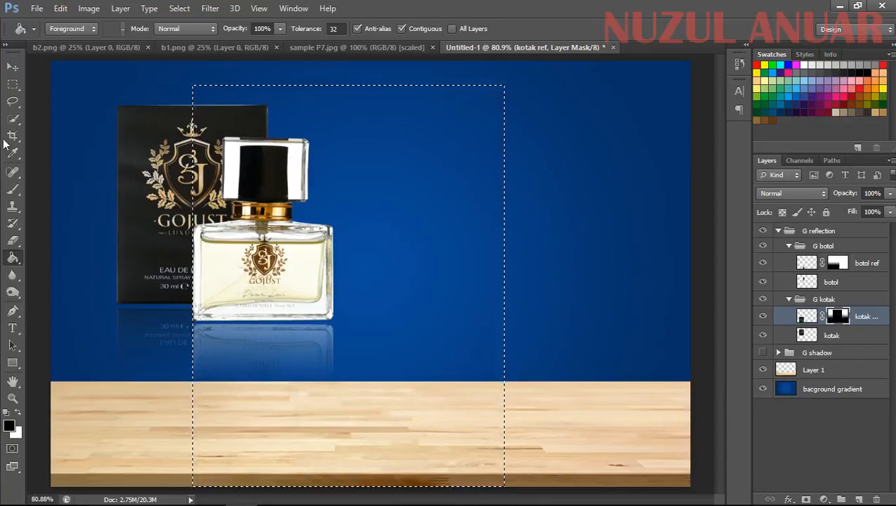
- Step the history back to the Rectangular Marquee state to undo the repeated mask fill
{"action": "left_click", "coordinate": [11, 86]}
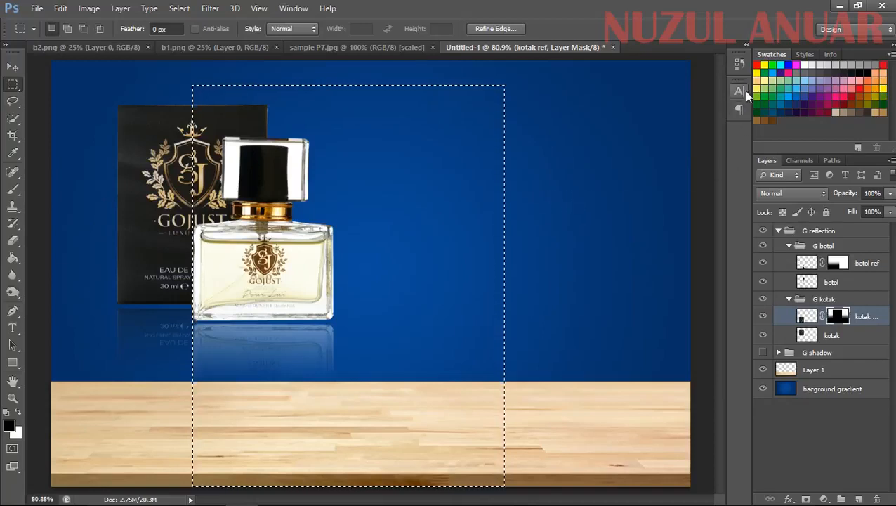
{"action": "left_click", "coordinate": [739, 64]}
{"action": "left_click", "coordinate": [634, 272]}
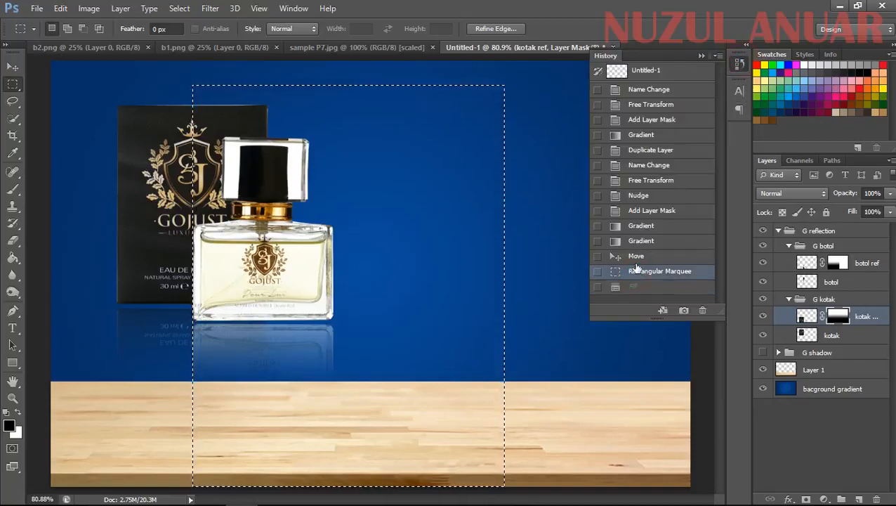
{"action": "left_click", "coordinate": [635, 256]}
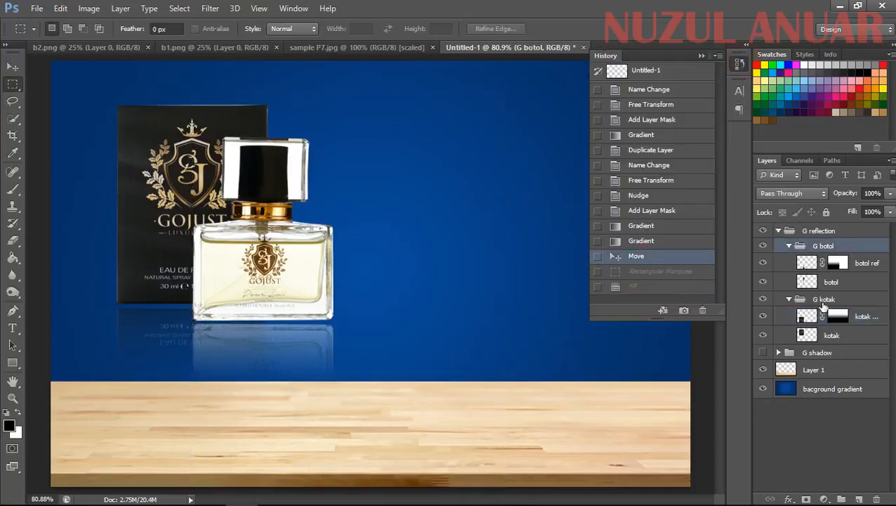
{"action": "left_click", "coordinate": [646, 271]}
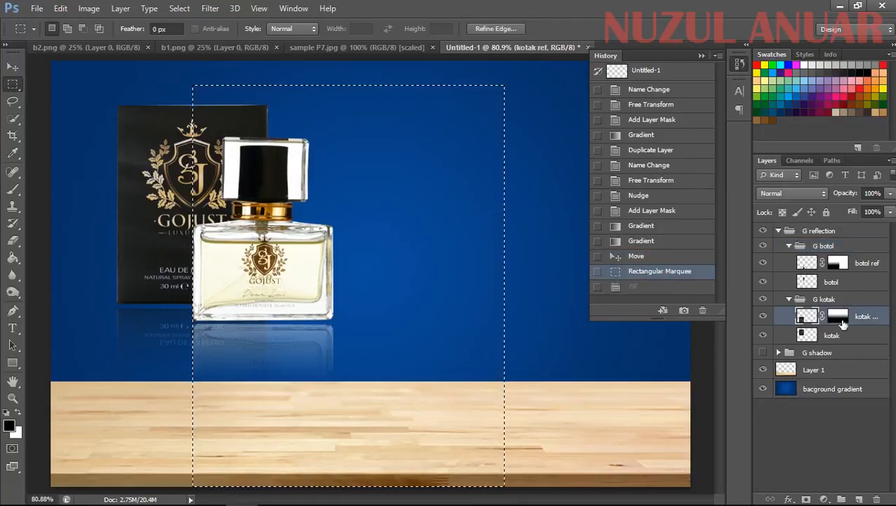
{"action": "left_click", "coordinate": [701, 55]}
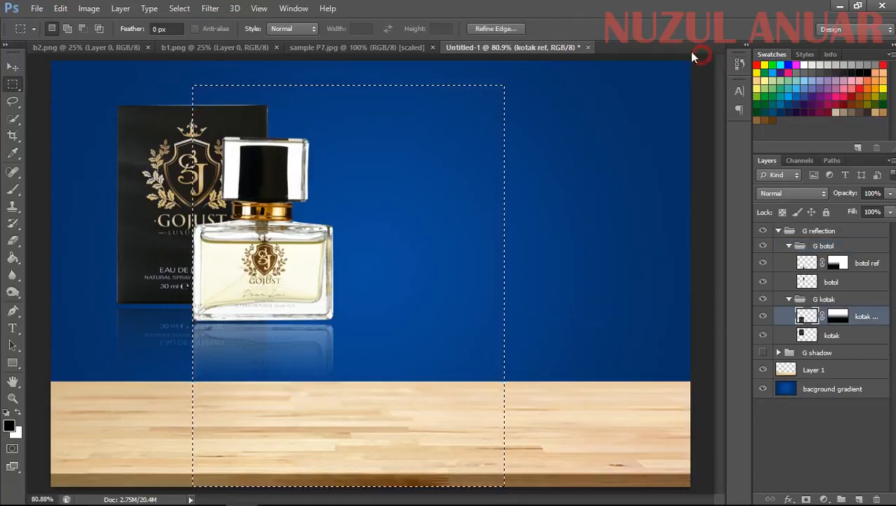
- Try filling the selection with black on the "kotak ref" layer's own pixels, and undo the fill
{"action": "left_click", "coordinate": [13, 257]}
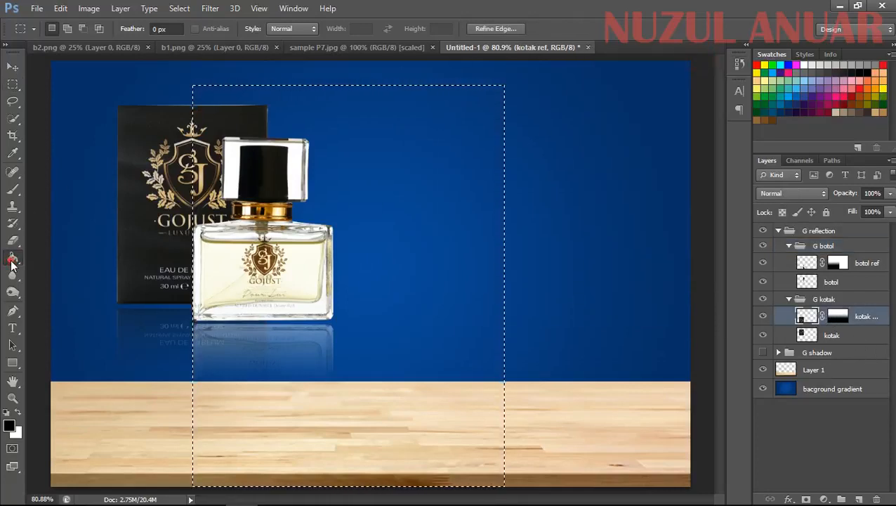
{"action": "left_click", "coordinate": [356, 184]}
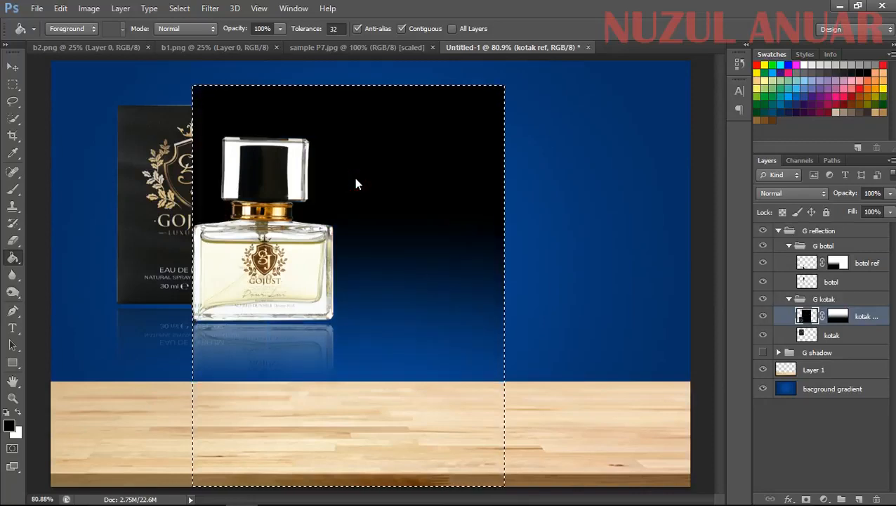
{"action": "key", "text": "ctrl+z"}
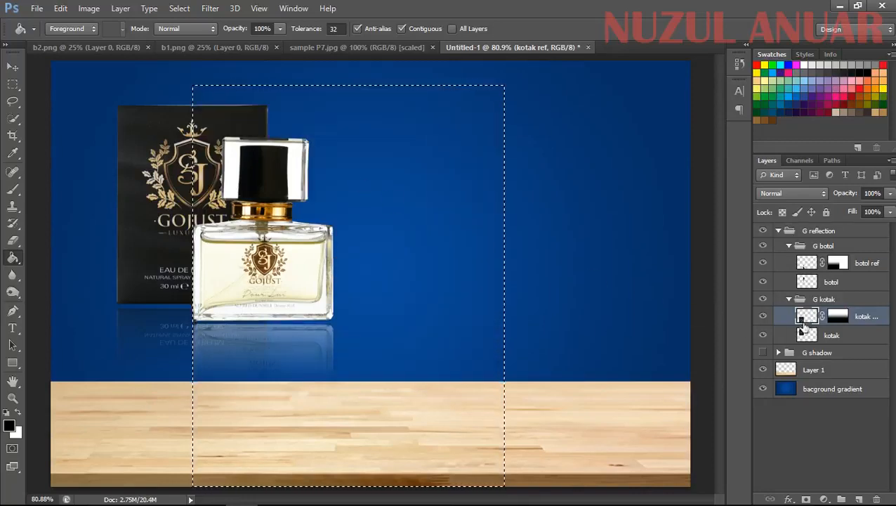
- Target the "kotak ref" layer mask and fill its whole selected area with black, hiding the box reflection behind the bottle's reflection
{"action": "left_click", "coordinate": [840, 317]}
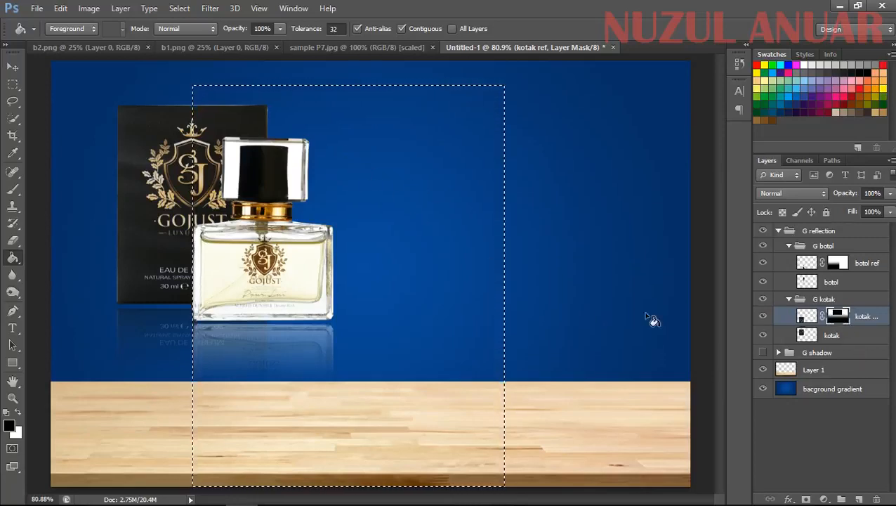
{"action": "left_click", "coordinate": [365, 293]}
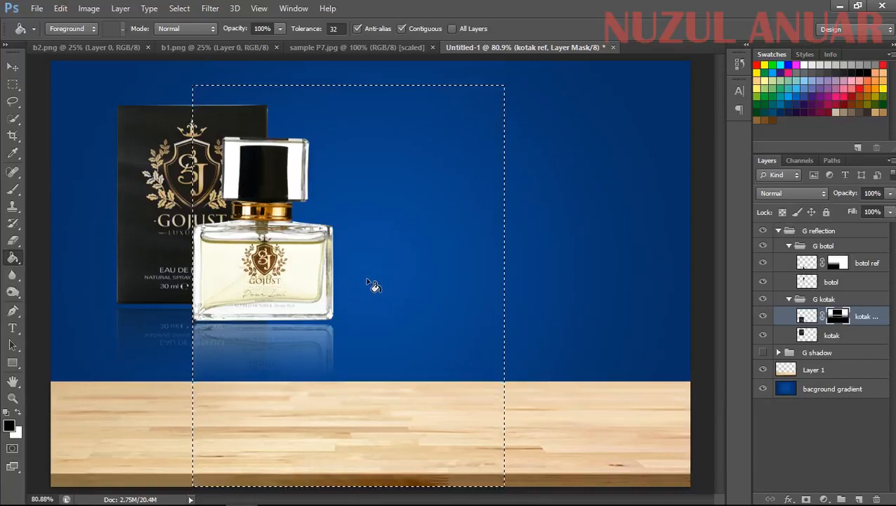
{"action": "left_click", "coordinate": [372, 309]}
{"action": "left_click", "coordinate": [366, 328]}
{"action": "left_click", "coordinate": [371, 353]}
{"action": "left_click", "coordinate": [371, 387]}
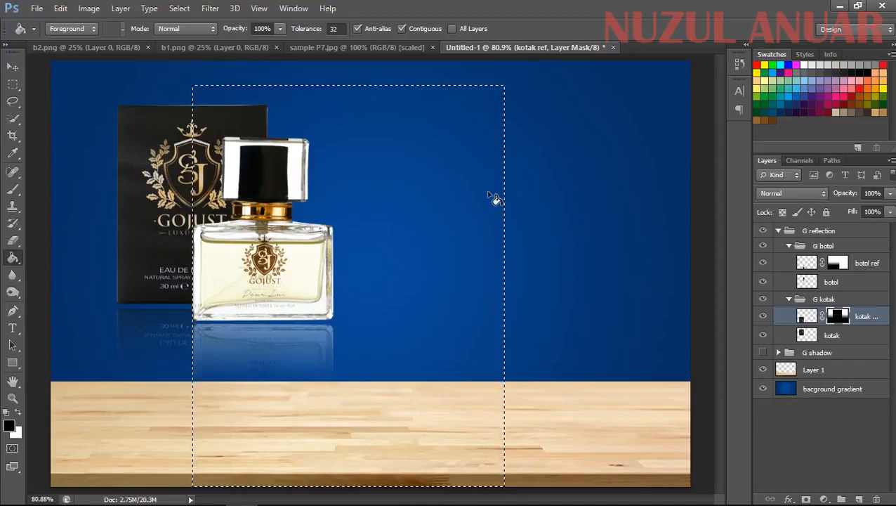
- Clear the rectangular selection over the bottle and the box reflection
{"action": "left_click", "coordinate": [13, 83]}
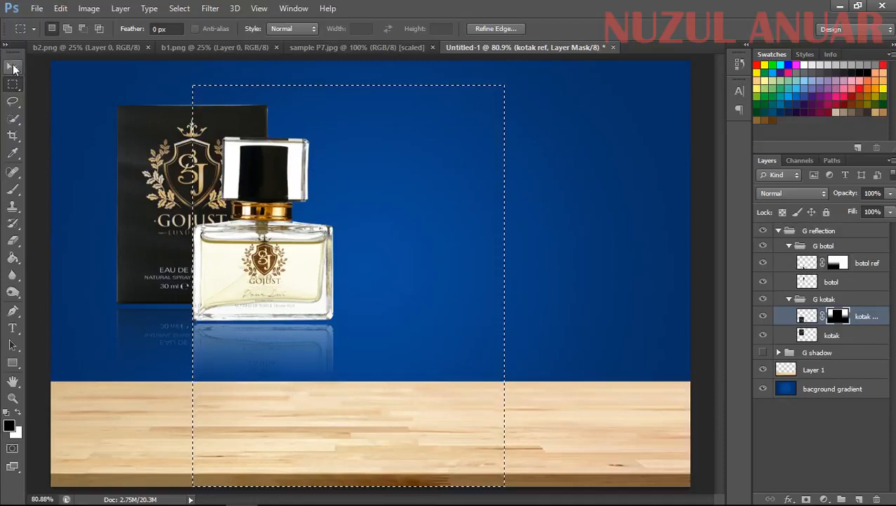
{"action": "left_click", "coordinate": [45, 72]}
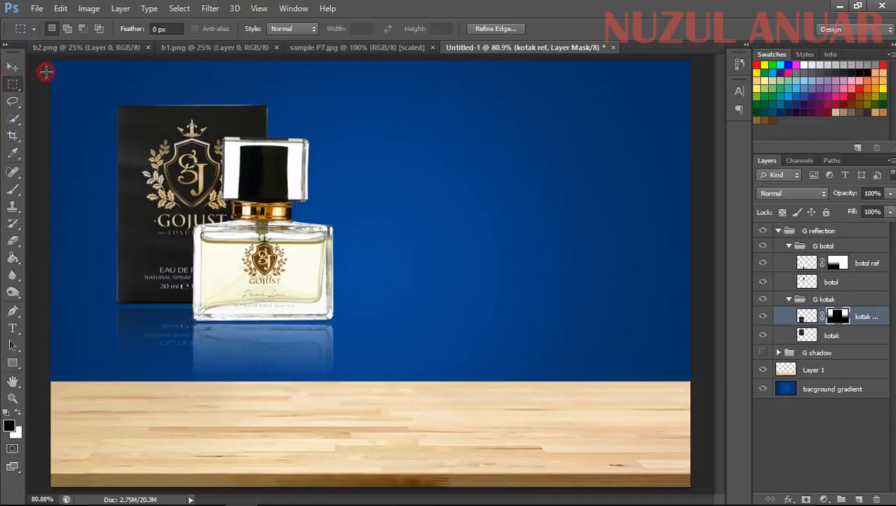
- Add a new layer and place it above the "G reflection" group at the top of the layer stack
{"action": "left_click", "coordinate": [846, 232]}
{"action": "left_click", "coordinate": [858, 499]}
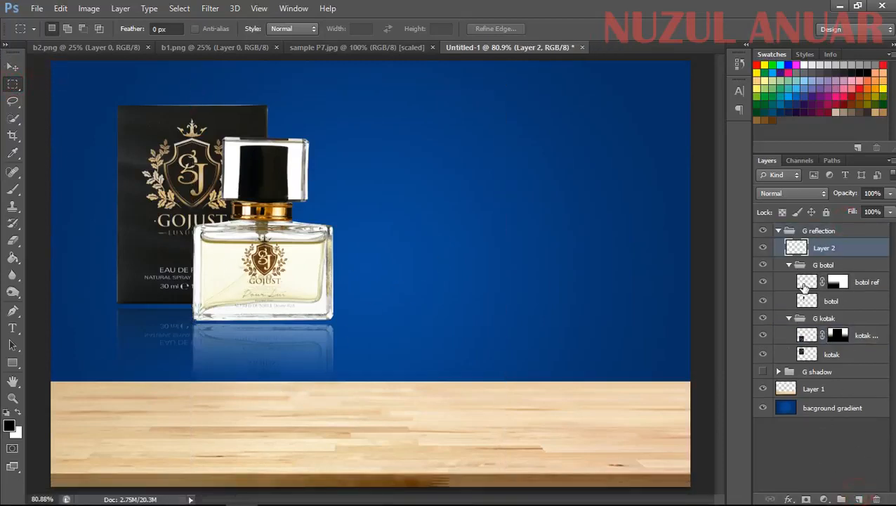
{"action": "left_click_drag", "start_coordinate": [818, 249], "coordinate": [832, 225]}
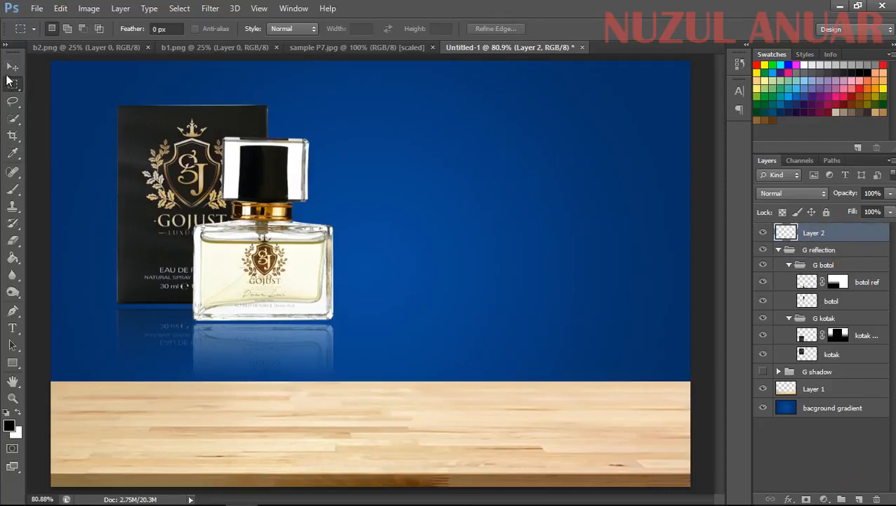
- Marquee a rectangle on the blue background beside the bottle and fill it with black using the Paint Bucket tool
{"action": "left_click_drag", "start_coordinate": [620, 134], "coordinate": [402, 312]}
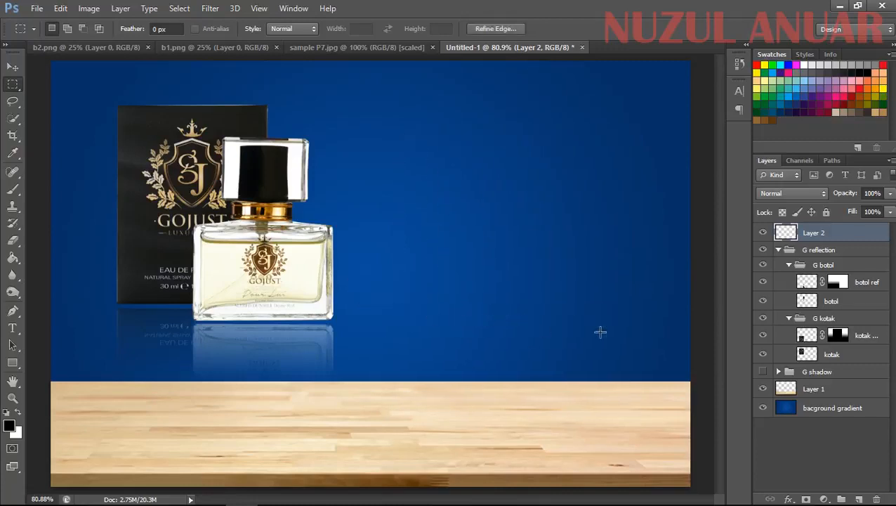
{"action": "left_click", "coordinate": [12, 260]}
{"action": "left_click", "coordinate": [453, 191]}
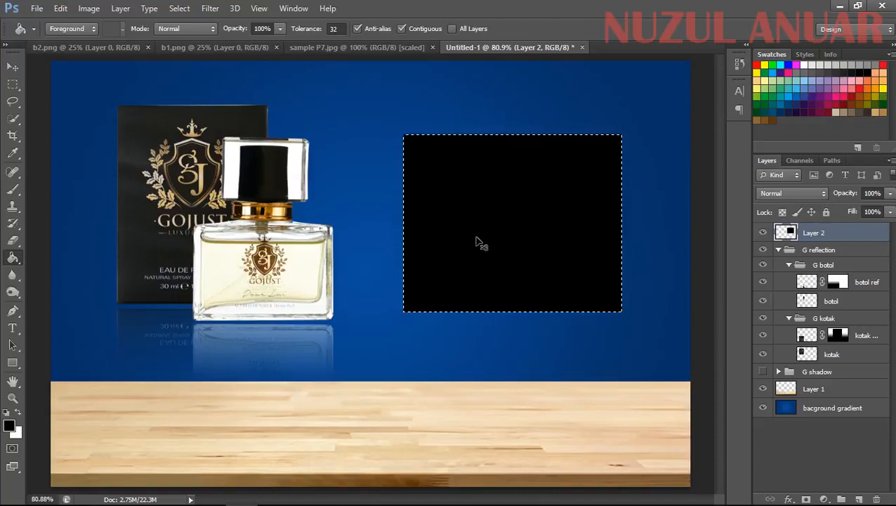
{"action": "key", "text": "ctrl+z"}
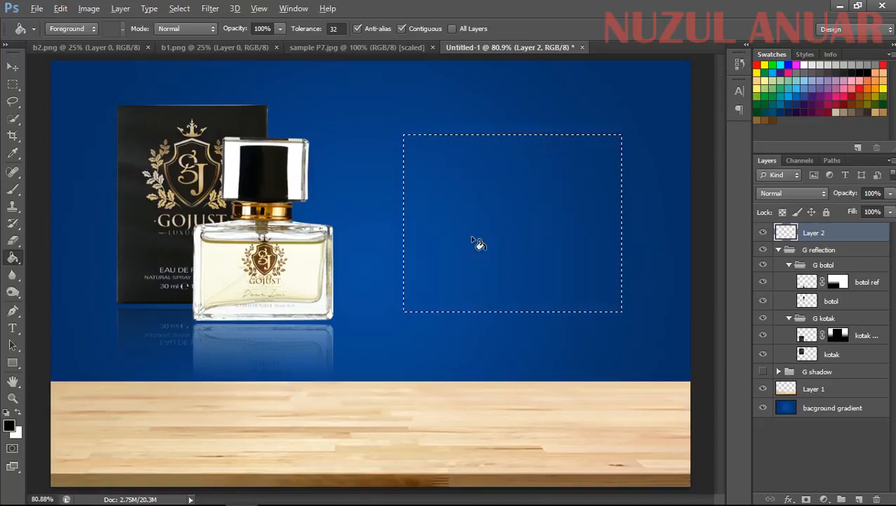
{"action": "left_click", "coordinate": [471, 237]}
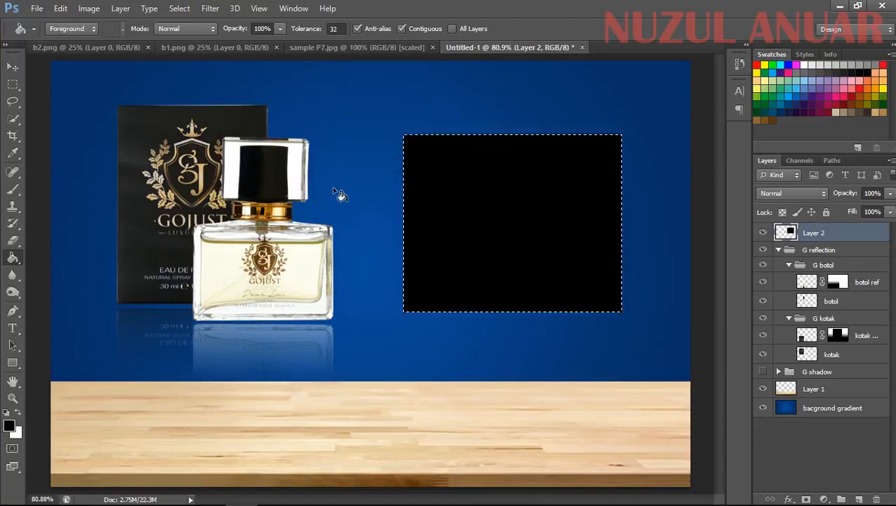
- Deselect the black rectangle and delete its layer
{"action": "left_click", "coordinate": [13, 85]}
{"action": "left_click", "coordinate": [342, 192]}
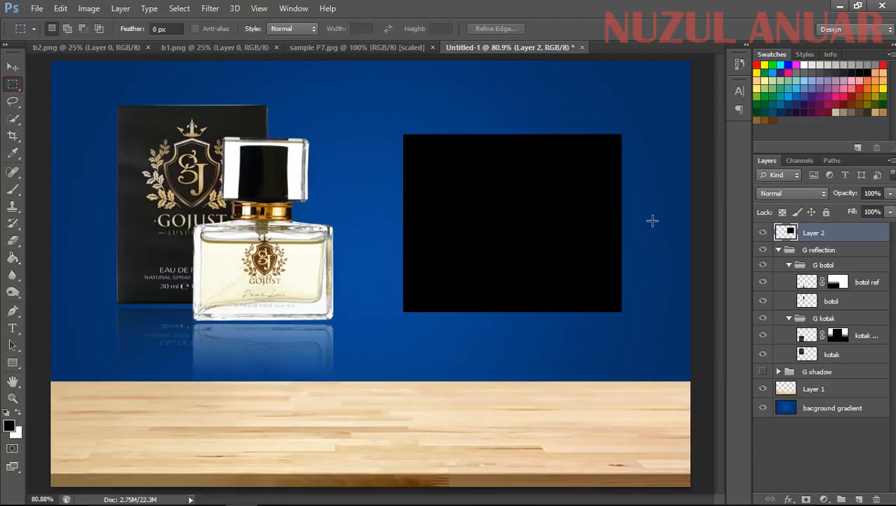
{"action": "left_click_drag", "start_coordinate": [819, 234], "coordinate": [876, 498]}
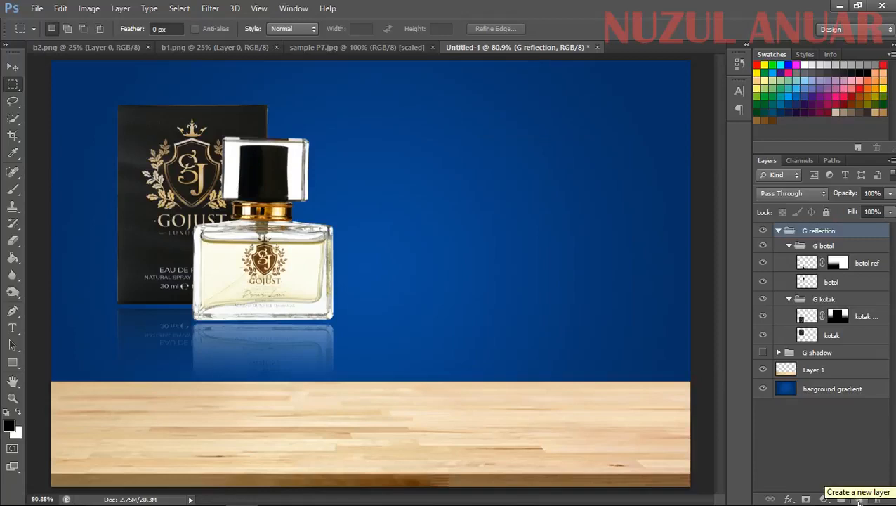
- Create a fresh layer above the "G reflection" group and fill it entirely with the black foreground color
{"action": "left_click", "coordinate": [858, 498]}
{"action": "left_click_drag", "start_coordinate": [825, 248], "coordinate": [830, 224]}
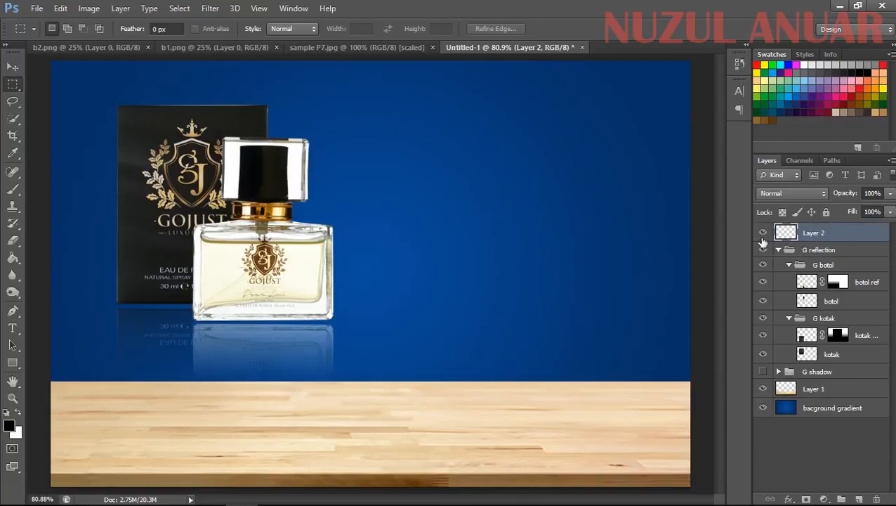
{"action": "key", "text": "alt+BackSpace"}
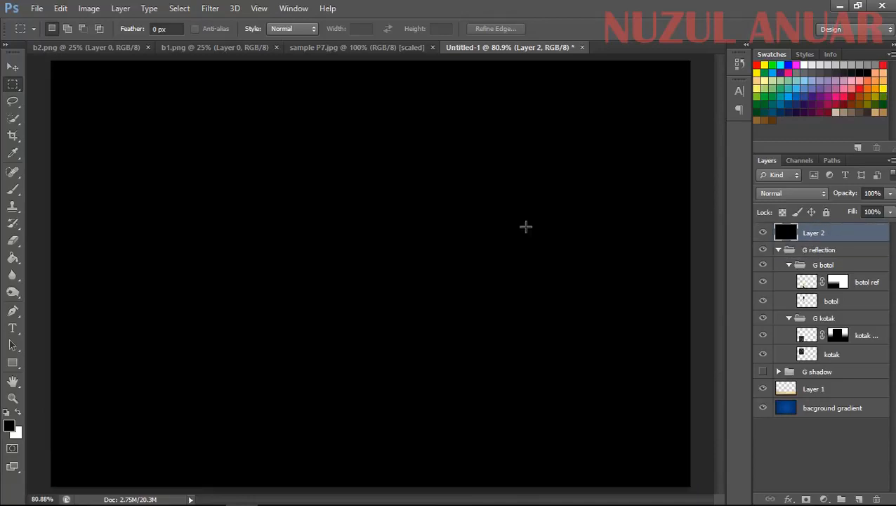
- Refill the whole top layer with an orange swatch and with a yellow swatch, and delete the layer
{"action": "left_click", "coordinate": [846, 82]}
{"action": "left_click", "coordinate": [873, 88]}
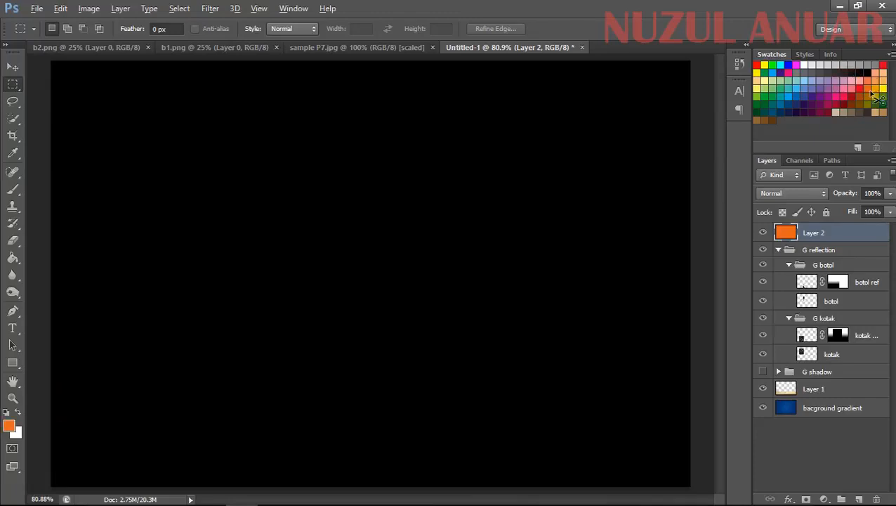
{"action": "key", "text": "alt+BackSpace"}
{"action": "left_click", "coordinate": [765, 72]}
{"action": "key", "text": "alt+BackSpace"}
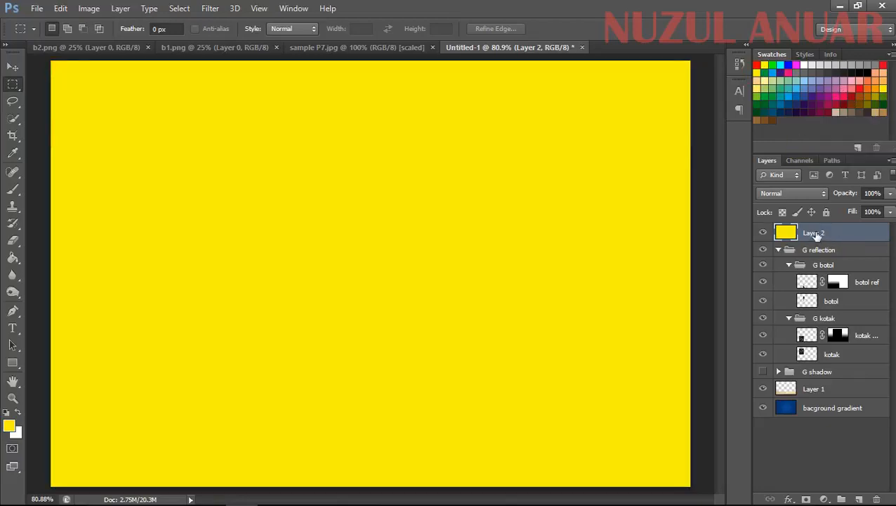
{"action": "left_click_drag", "start_coordinate": [814, 233], "coordinate": [877, 498]}
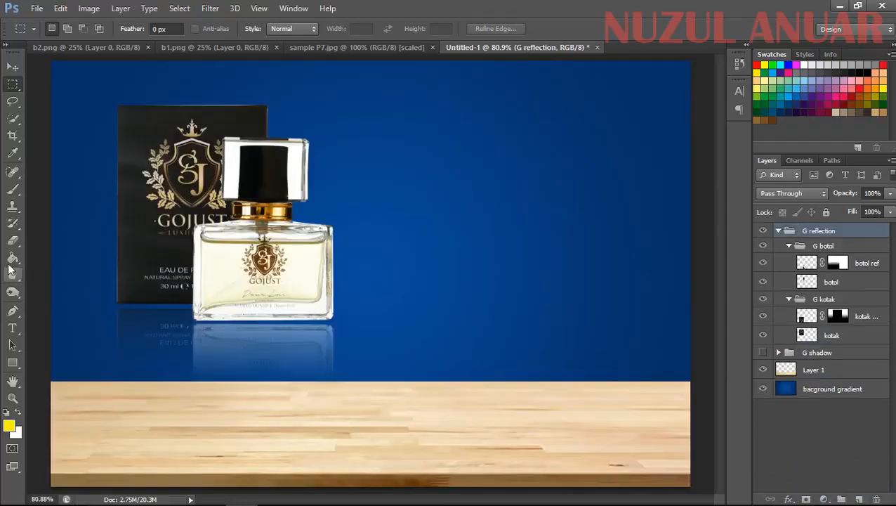
- Collapse the "G botol" and "G kotak" subgroups and their parent "G reflection" group, with the Move tool active
{"action": "left_click", "coordinate": [10, 260]}
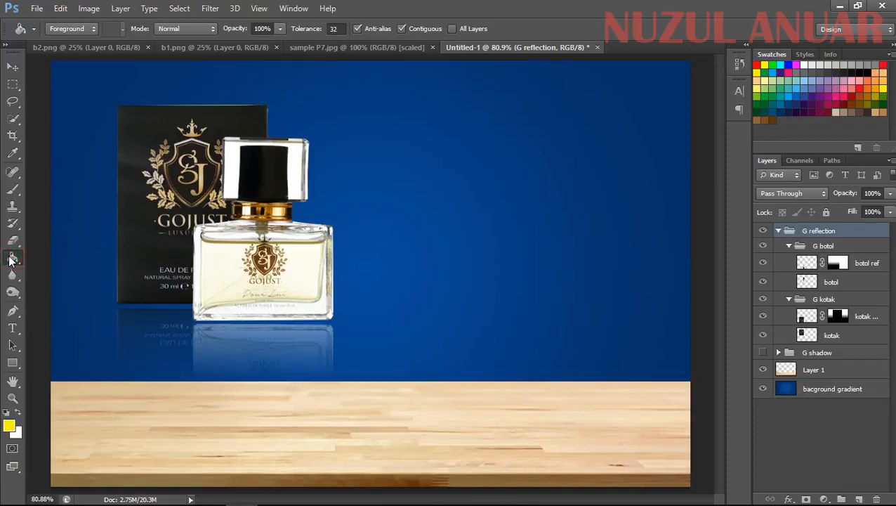
{"action": "left_click", "coordinate": [12, 70]}
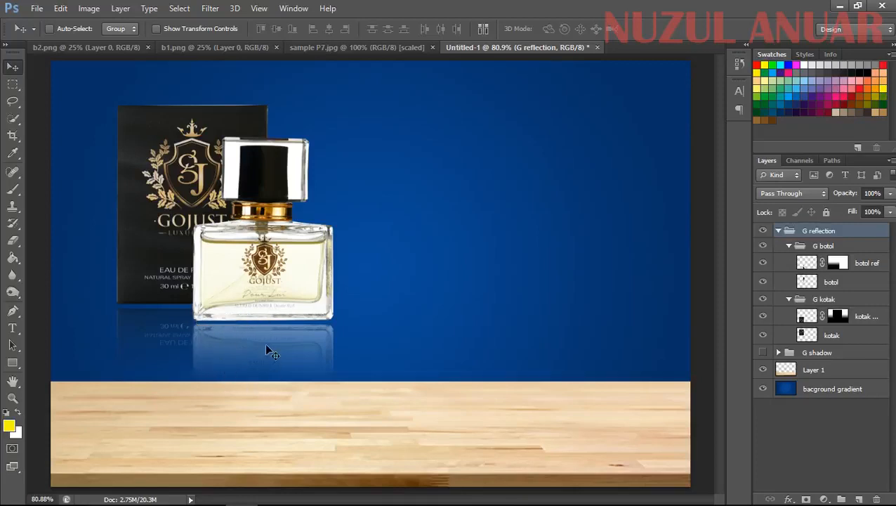
{"action": "left_click", "coordinate": [788, 247]}
{"action": "left_click", "coordinate": [792, 260]}
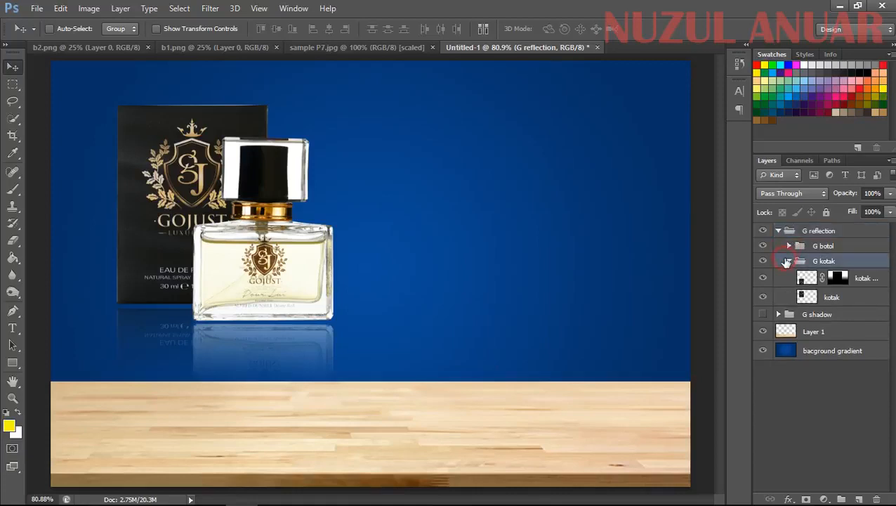
{"action": "left_click", "coordinate": [789, 260]}
{"action": "left_click", "coordinate": [809, 231]}
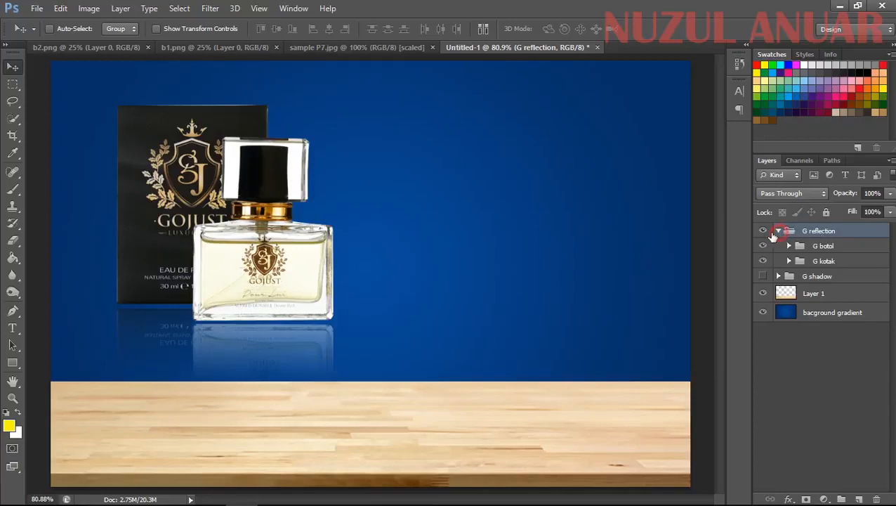
{"action": "left_click", "coordinate": [777, 230]}
- Move the "G reflection" group onto the right side of the wooden table and show the "G shadow" group
{"action": "left_click_drag", "start_coordinate": [252, 206], "coordinate": [580, 317]}
{"action": "left_click", "coordinate": [762, 247]}
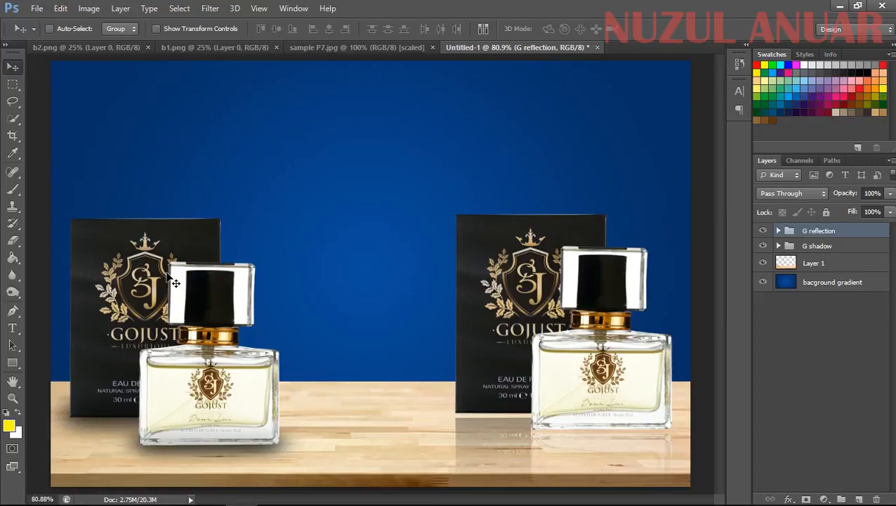
- Try to browse for files in Bridge
{"action": "left_click", "coordinate": [33, 7]}
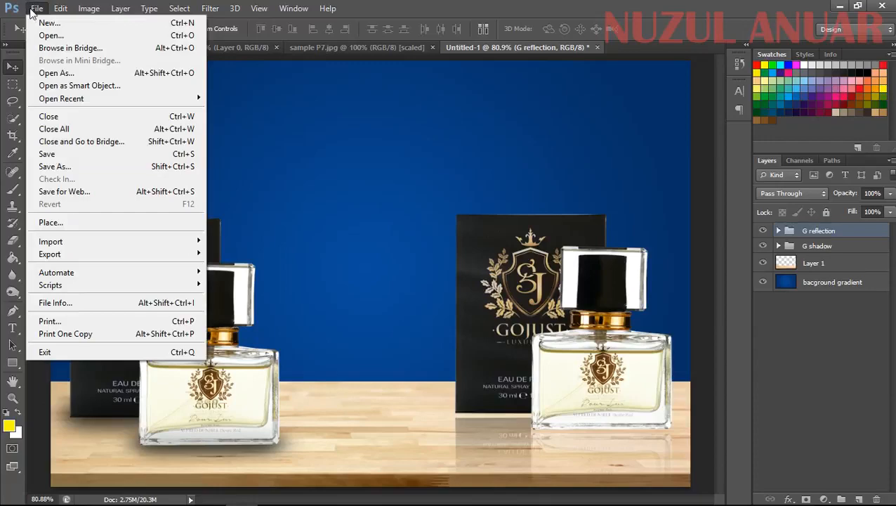
{"action": "mouse_move", "coordinate": [259, 10]}
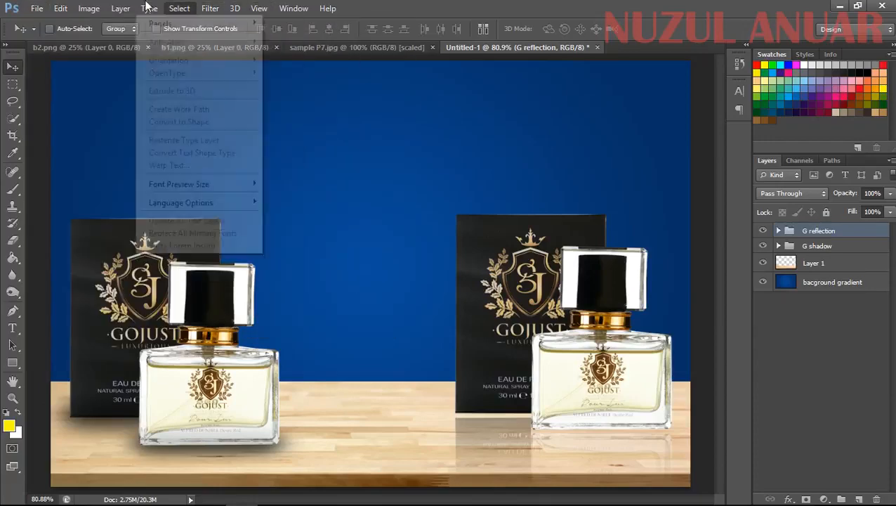
{"action": "mouse_move", "coordinate": [35, 9]}
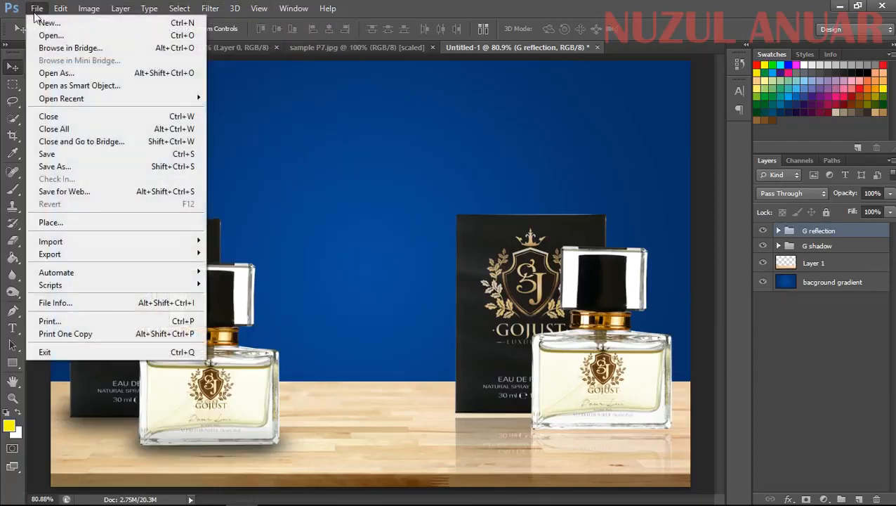
{"action": "left_click", "coordinate": [73, 50]}
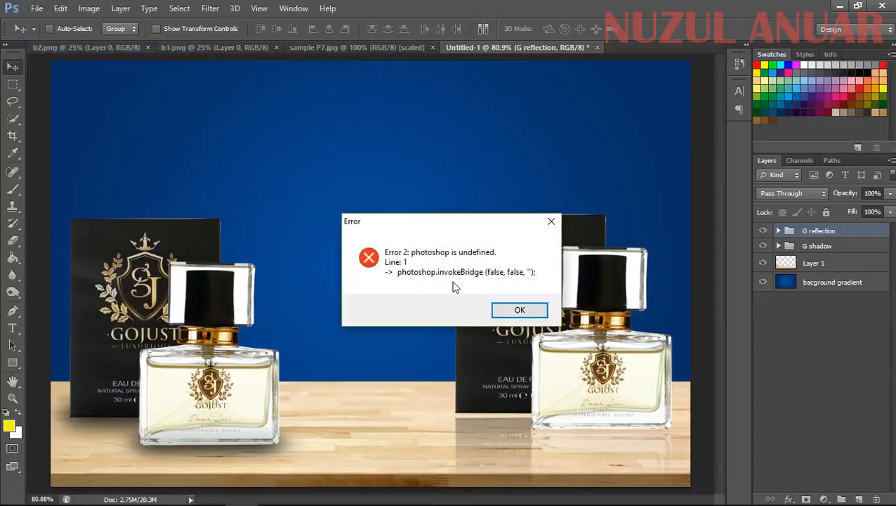
{"action": "left_click", "coordinate": [510, 312]}
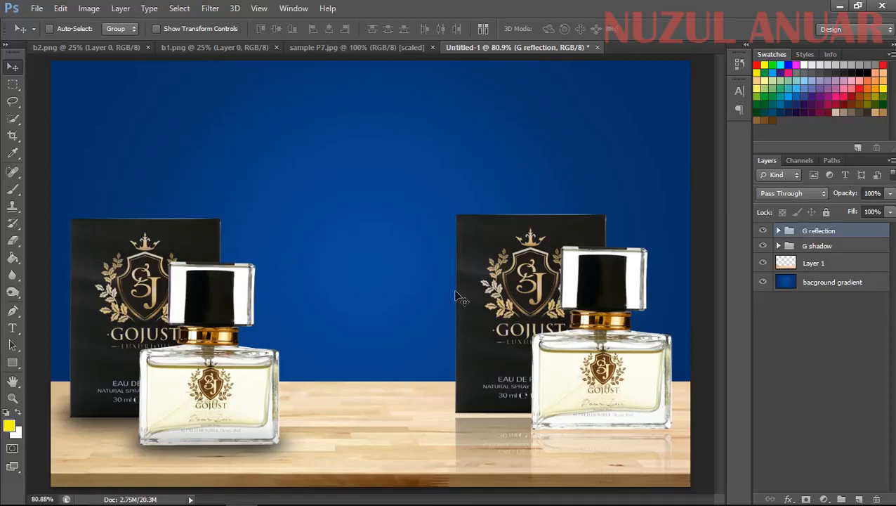
{"action": "left_click", "coordinate": [37, 8]}
{"action": "left_click", "coordinate": [60, 35]}
{"action": "left_click", "coordinate": [537, 110]}
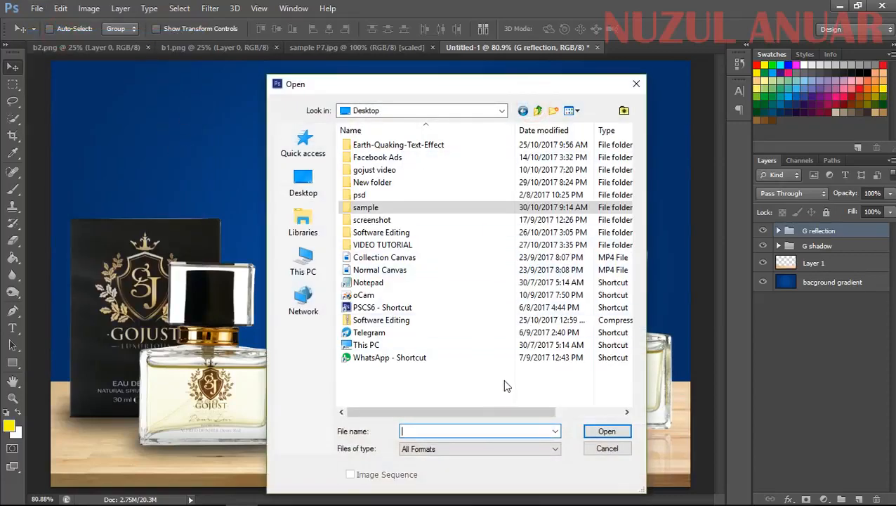
{"action": "left_click", "coordinate": [601, 449]}
{"action": "key", "text": "alt+f"}
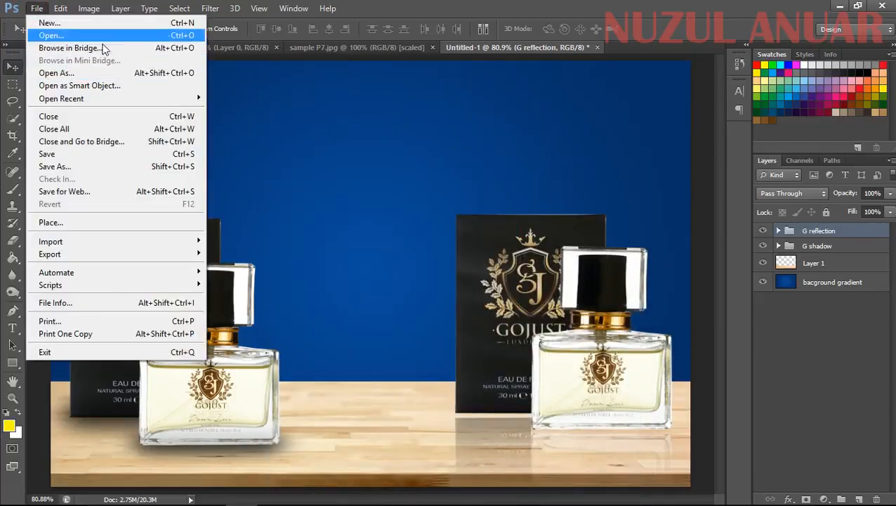
{"action": "left_click", "coordinate": [460, 150]}
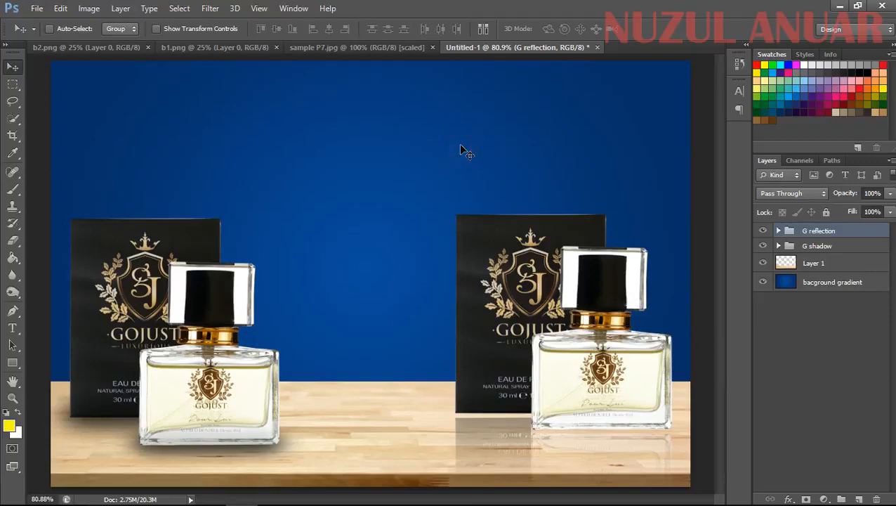